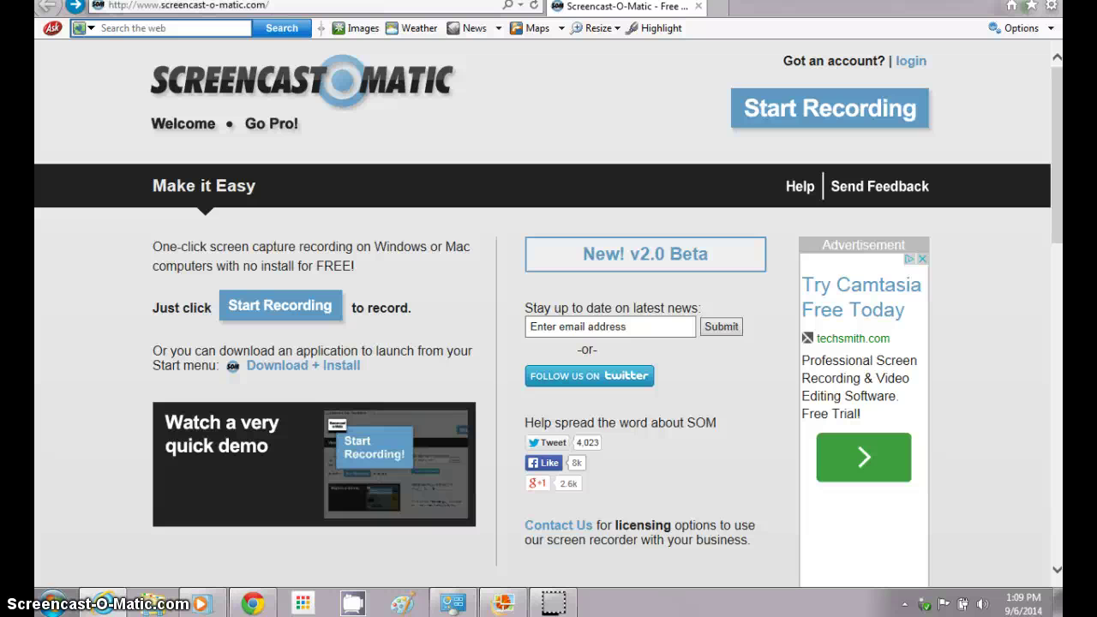
Load roomstyler.com in Internet Explorer in place of the Screencast-O-Matic page
{"action": "left_click", "coordinate": [144, 8]}
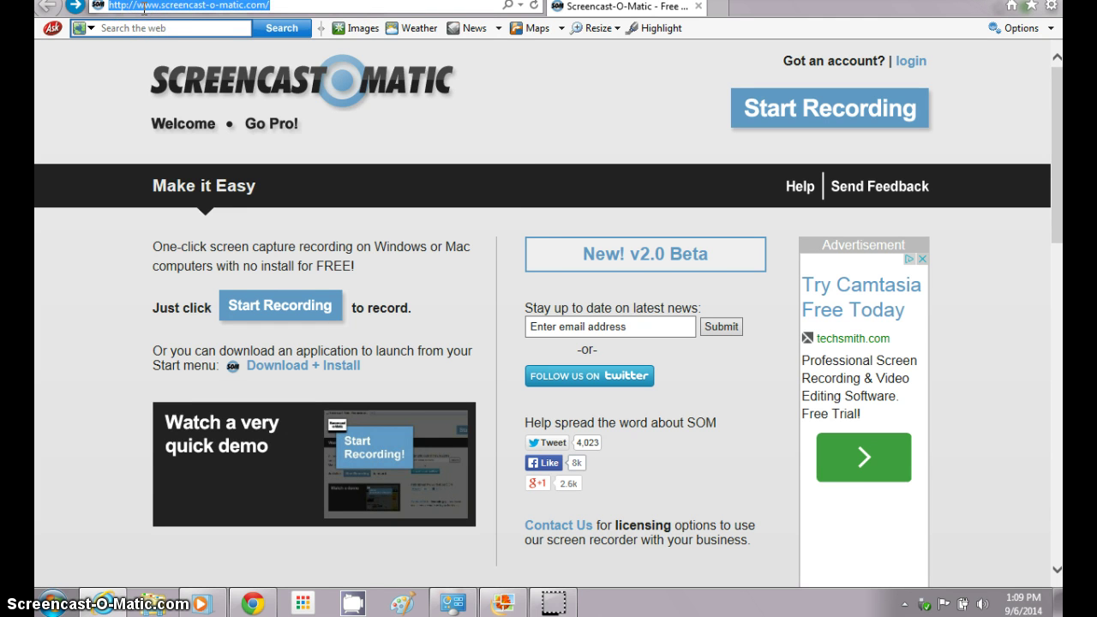
{"action": "key", "text": "BackSpace"}
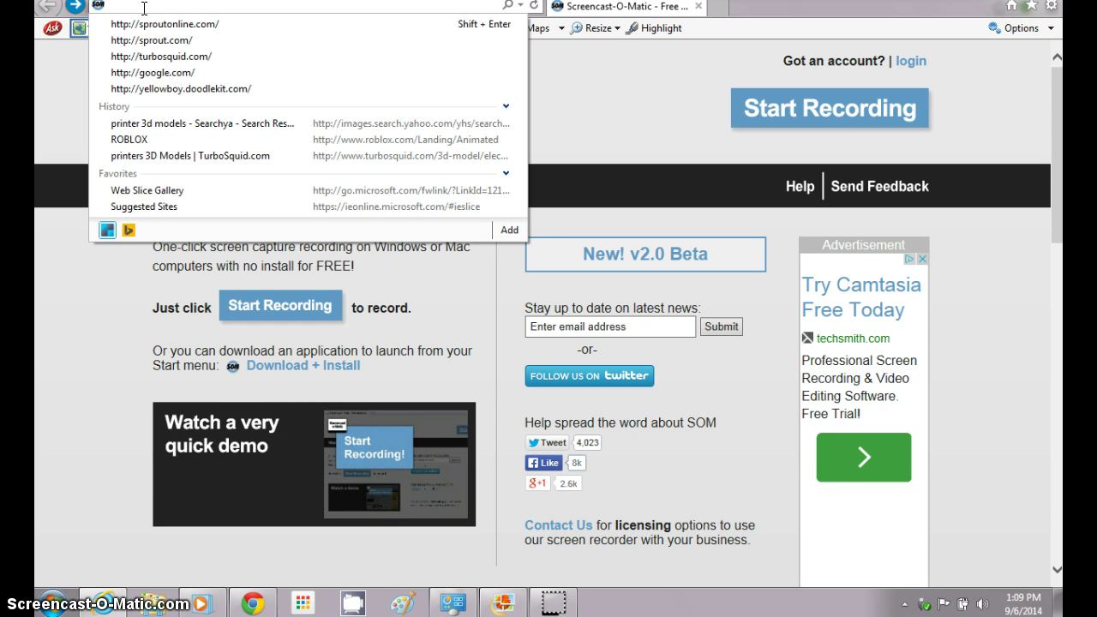
{"action": "type", "text": "roo"}
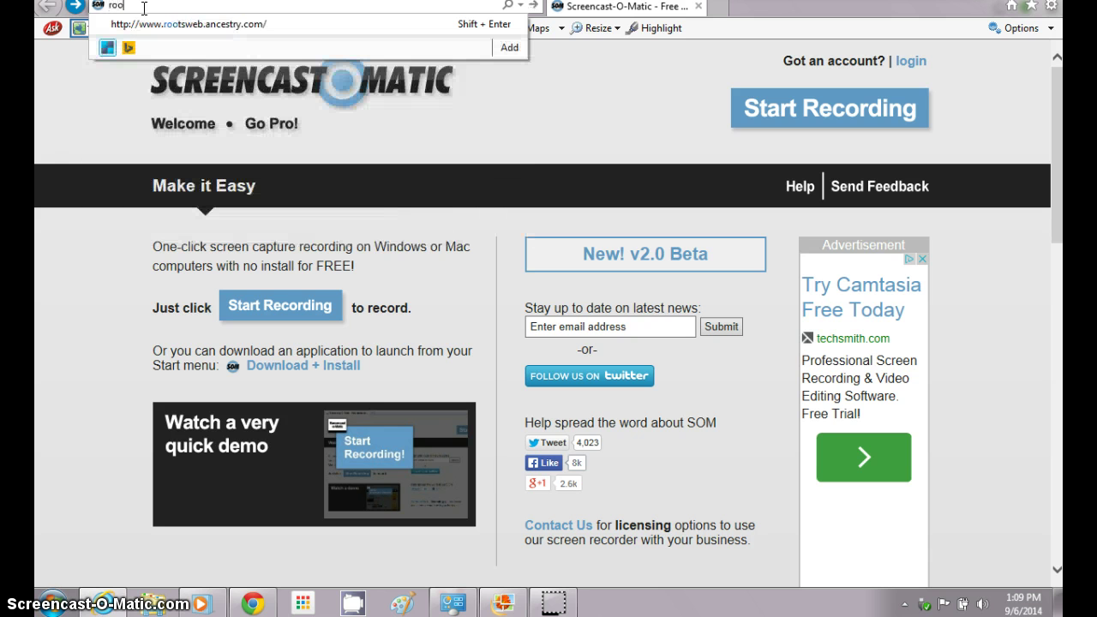
{"action": "type", "text": "mstyler.com"}
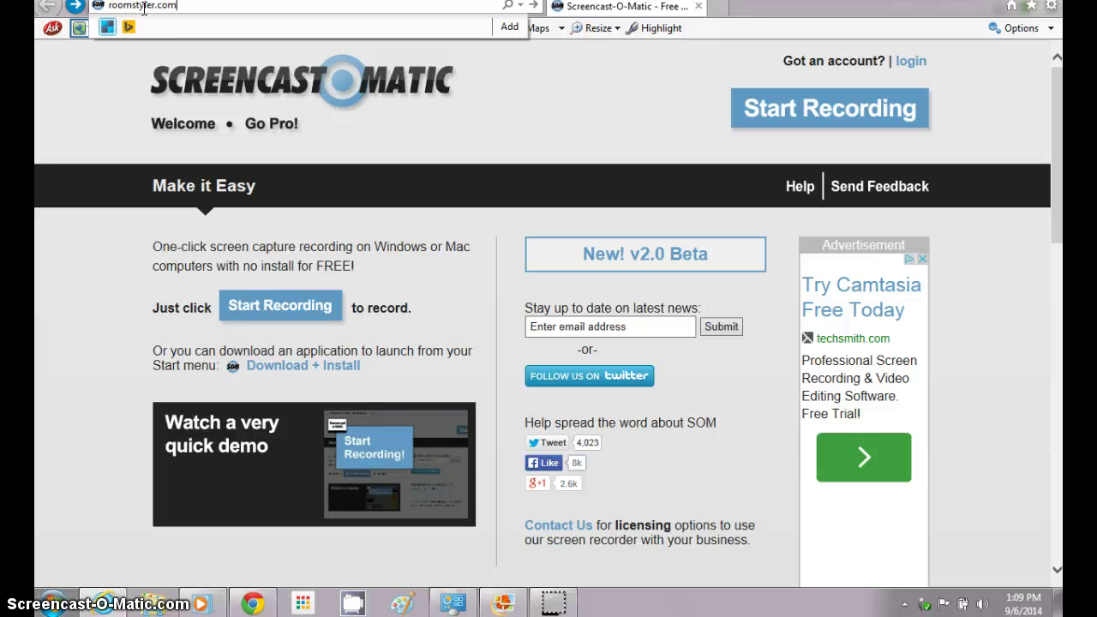
{"action": "key", "text": "Return"}
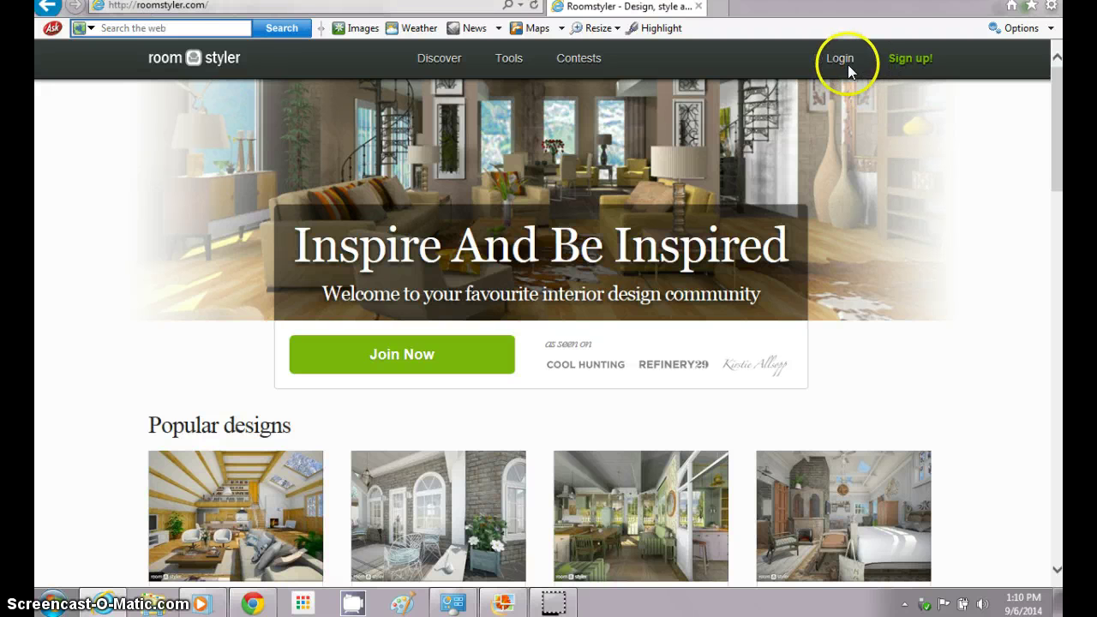
Log into Roomstyler with email and password, letting the browser save the password
{"action": "left_click", "coordinate": [842, 60]}
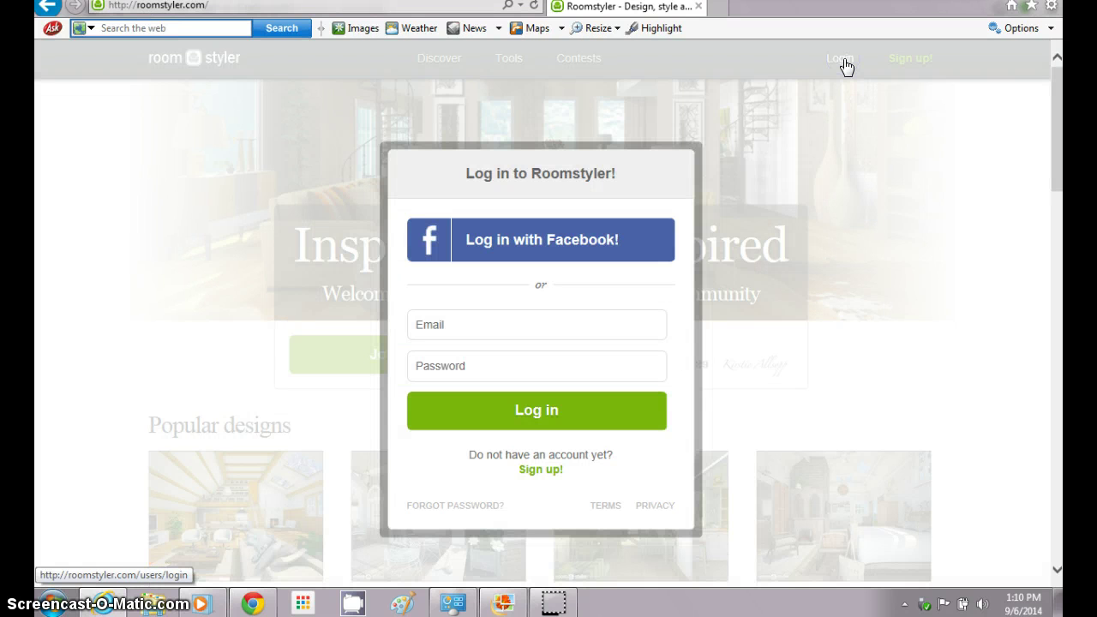
{"action": "left_click", "coordinate": [449, 324]}
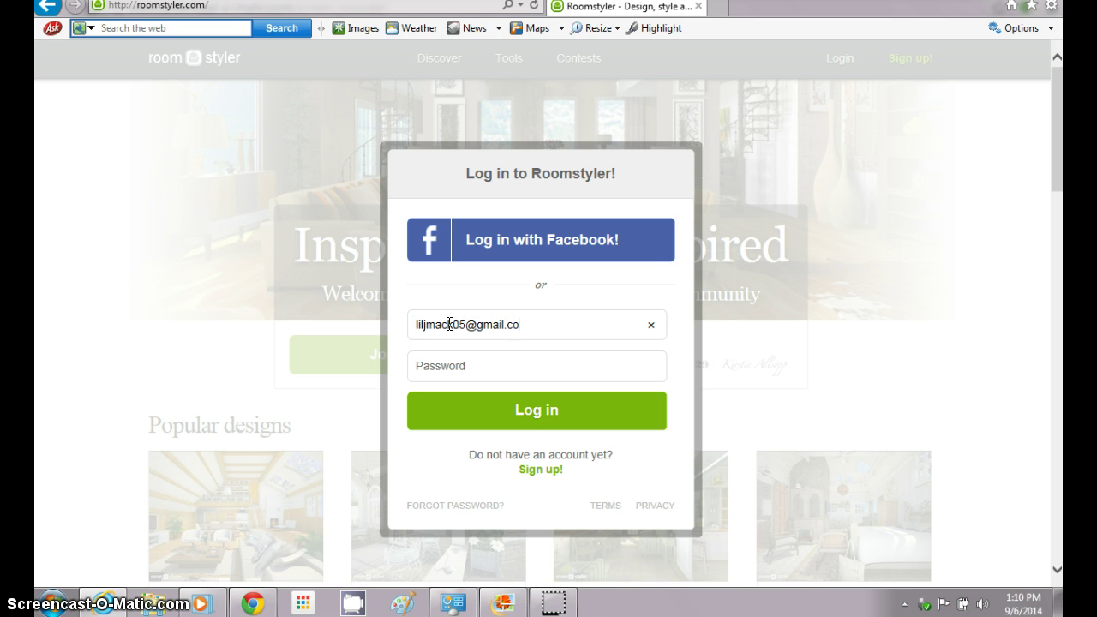
{"action": "left_click", "coordinate": [471, 370]}
{"action": "key", "text": "Return"}
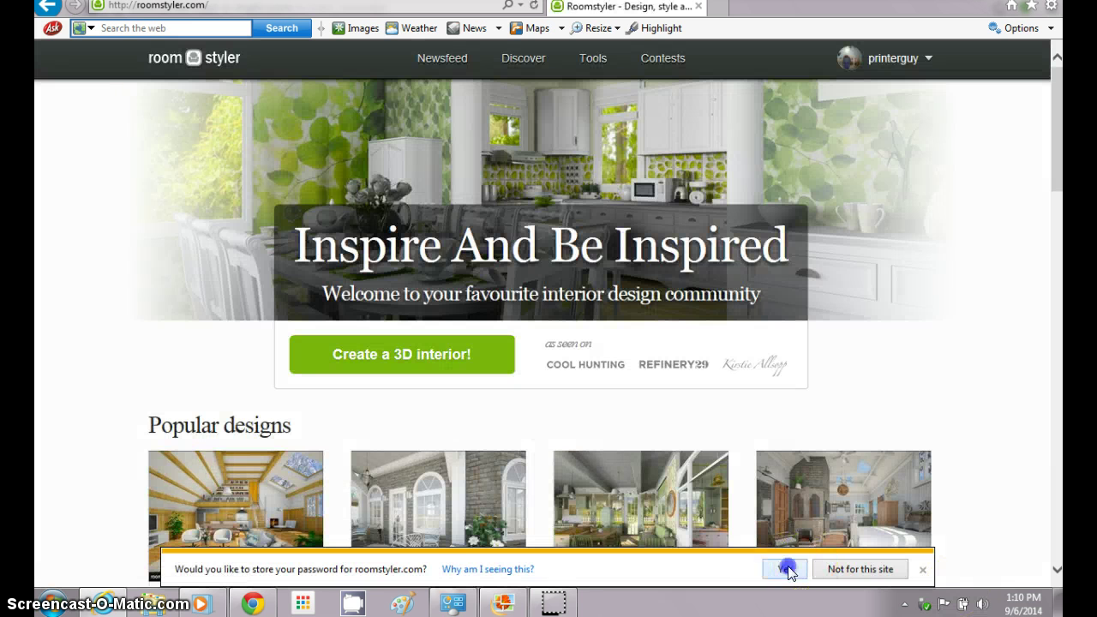
{"action": "left_click", "coordinate": [786, 570]}
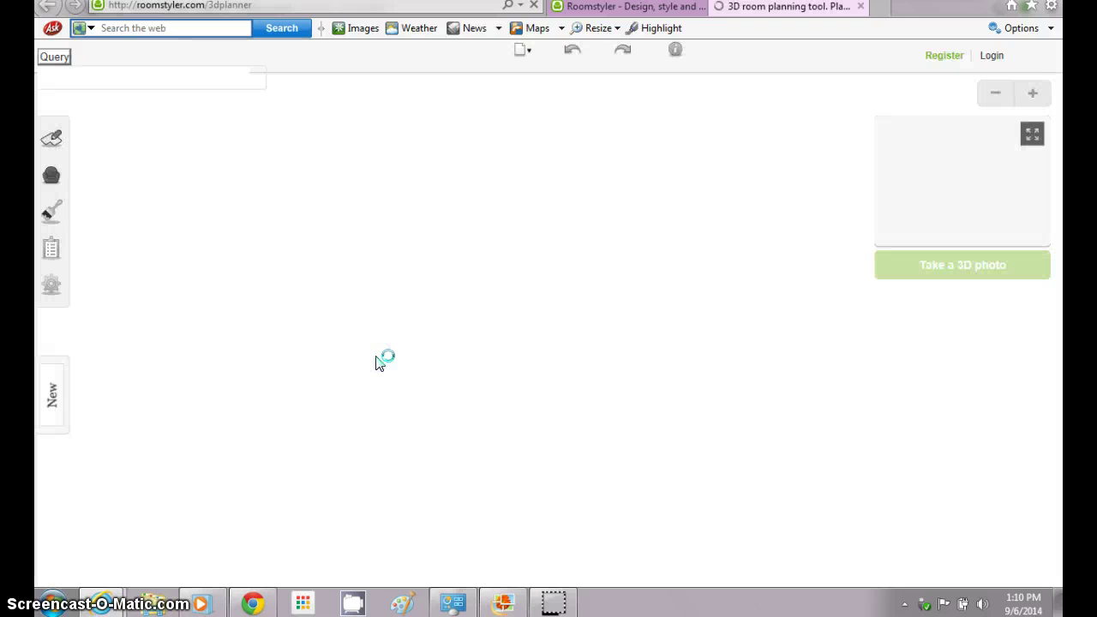
Start a blank room from scratch with the Draw your own walls tool active
{"action": "left_click", "coordinate": [367, 334]}
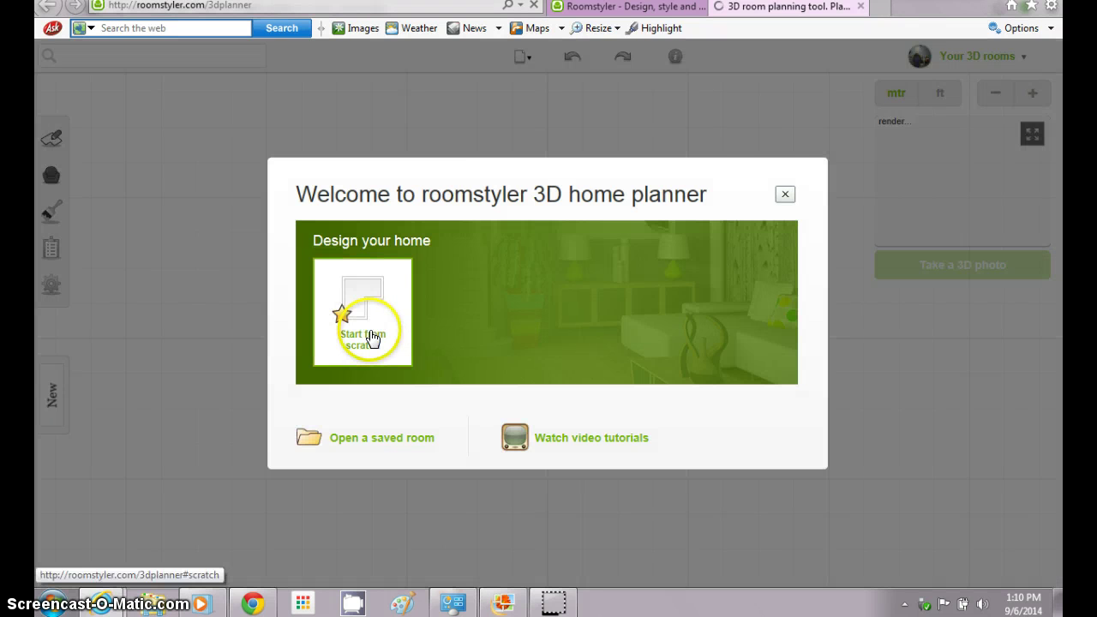
{"action": "left_click", "coordinate": [370, 337]}
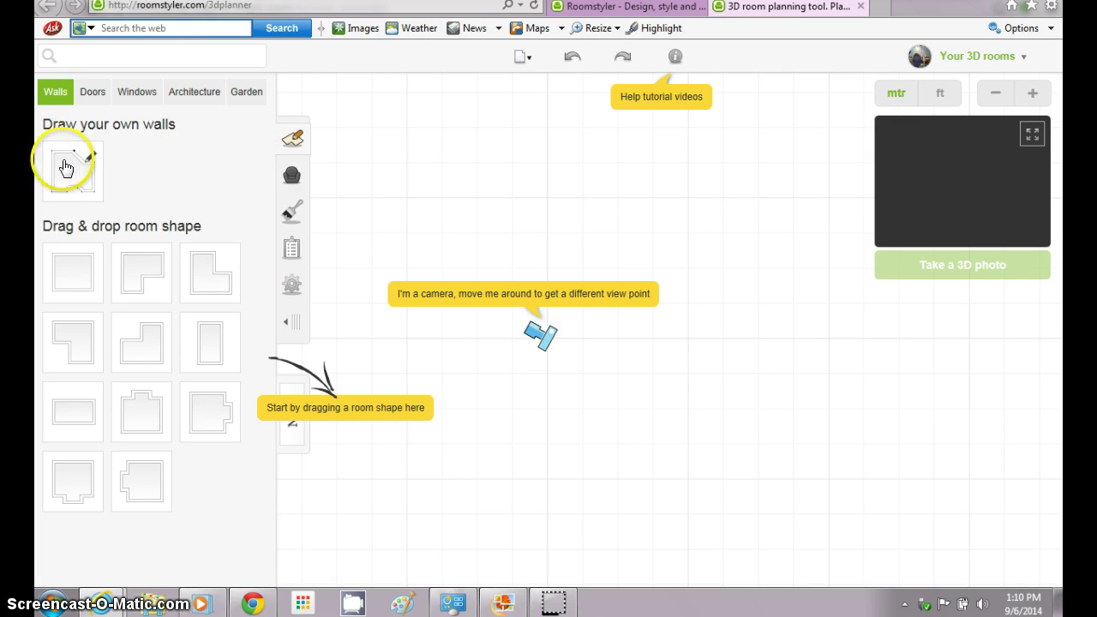
{"action": "left_click", "coordinate": [79, 187]}
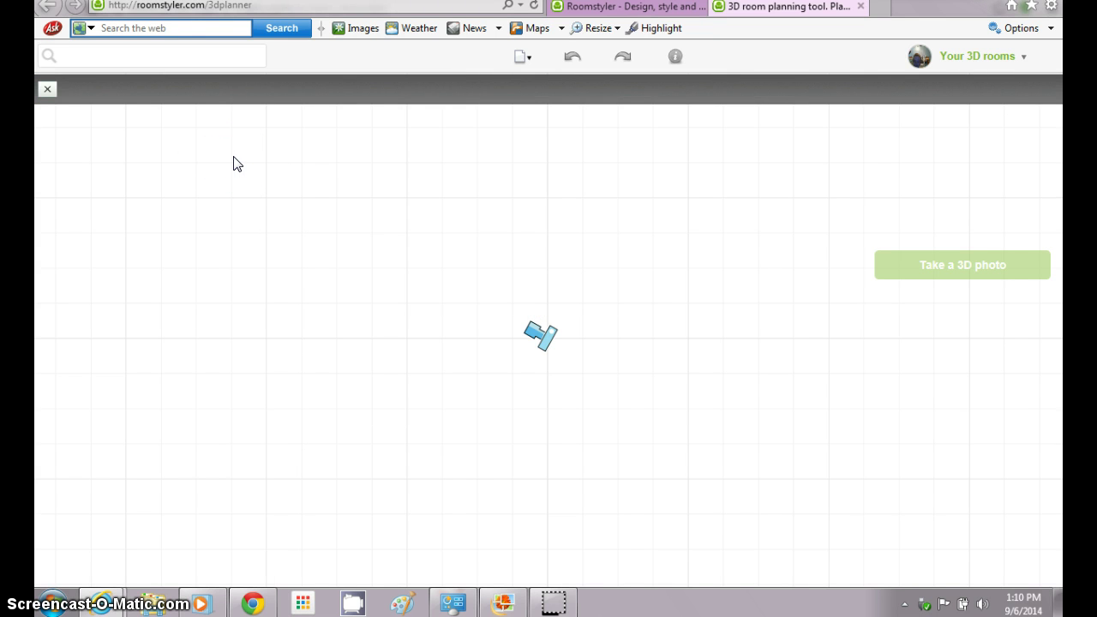
Draw top, right, bottom and left walls of an about 8.5 × 3.8 m room, closing the outline
{"action": "left_click", "coordinate": [239, 142]}
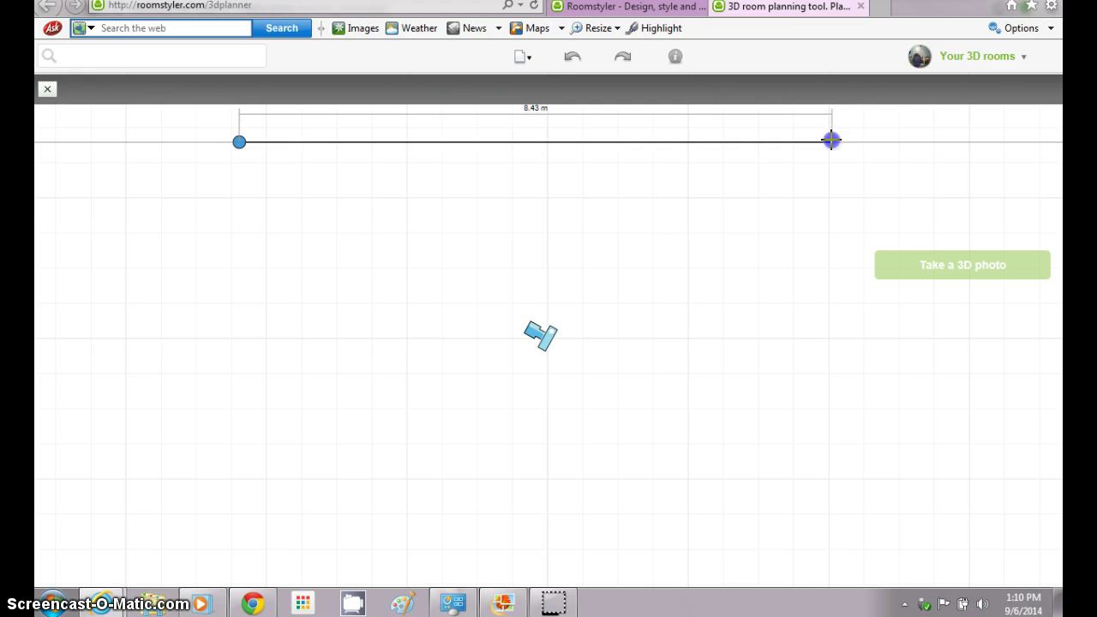
{"action": "left_click_drag", "start_coordinate": [831, 140], "coordinate": [837, 136]}
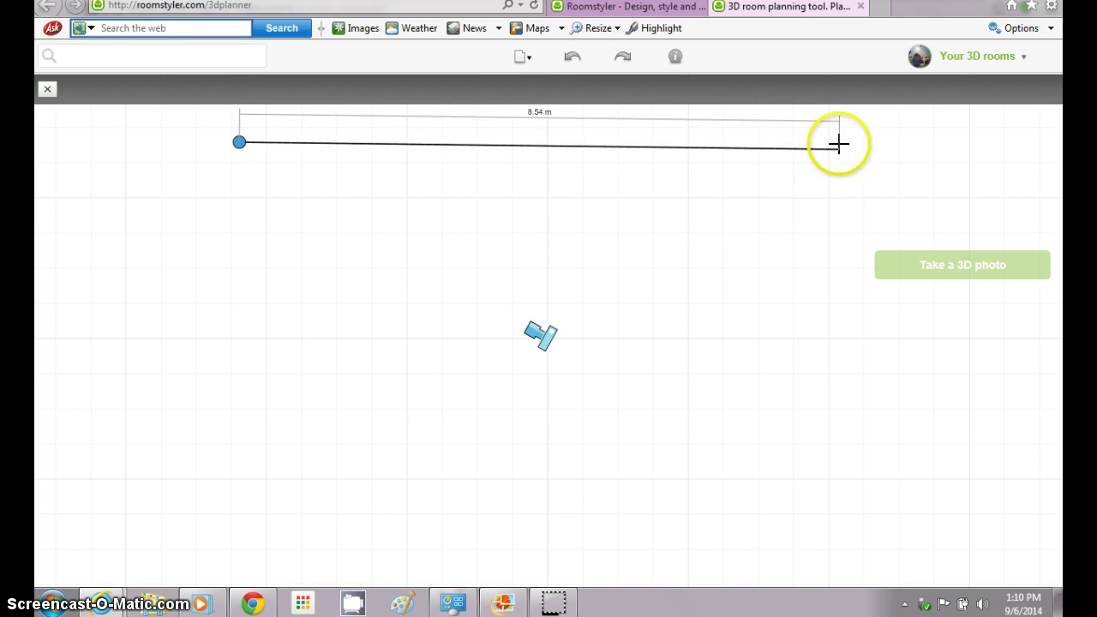
{"action": "left_click_drag", "start_coordinate": [837, 137], "coordinate": [837, 392]}
{"action": "left_click_drag", "start_coordinate": [850, 499], "coordinate": [836, 497]}
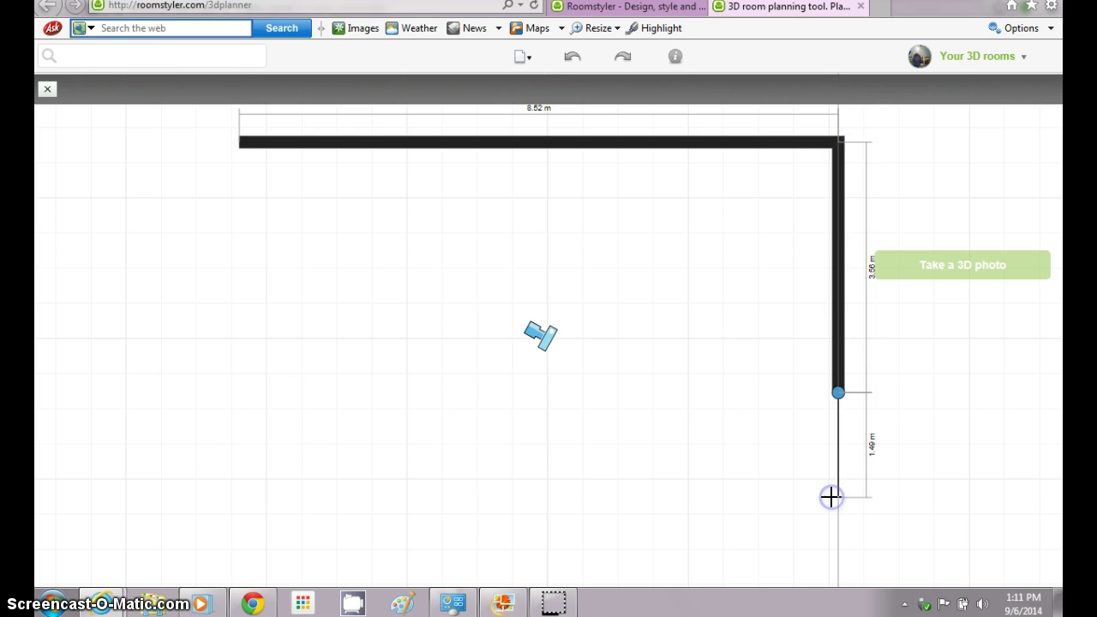
{"action": "left_click", "coordinate": [831, 495]}
{"action": "mouse_move", "coordinate": [831, 496]}
{"action": "left_mouse_down"}
{"action": "mouse_move", "coordinate": [324, 478]}
{"action": "mouse_move", "coordinate": [239, 486]}
{"action": "mouse_move", "coordinate": [837, 508]}
{"action": "mouse_move", "coordinate": [253, 421]}
{"action": "mouse_move", "coordinate": [233, 506]}
{"action": "left_mouse_up"}
{"action": "left_click_drag", "start_coordinate": [243, 279], "coordinate": [247, 146]}
{"action": "left_click", "coordinate": [247, 142]}
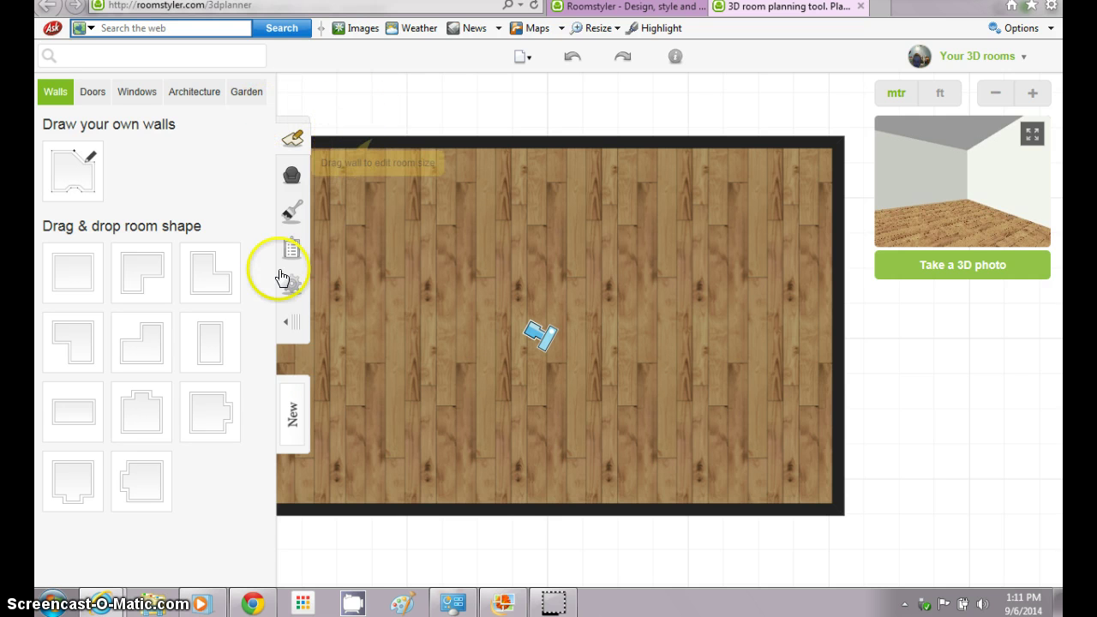
Set the camera mid-bottom wall facing the top wall, and restore the Walls panel
{"action": "left_click", "coordinate": [292, 329]}
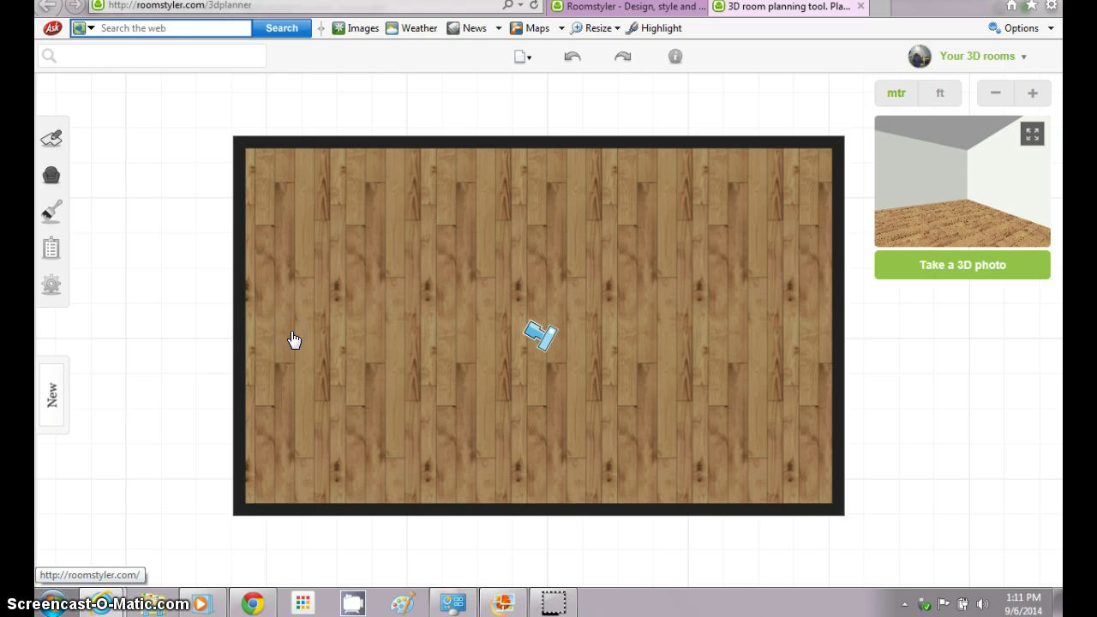
{"action": "left_click", "coordinate": [547, 336]}
{"action": "left_click_drag", "start_coordinate": [543, 336], "coordinate": [535, 479]}
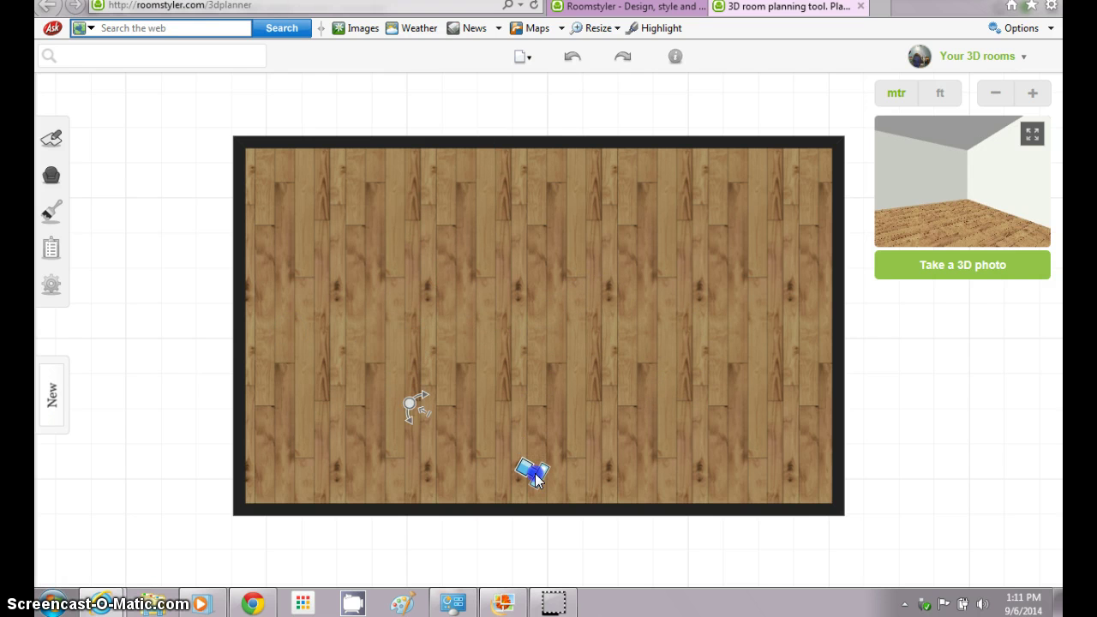
{"action": "left_click_drag", "start_coordinate": [534, 480], "coordinate": [539, 494]}
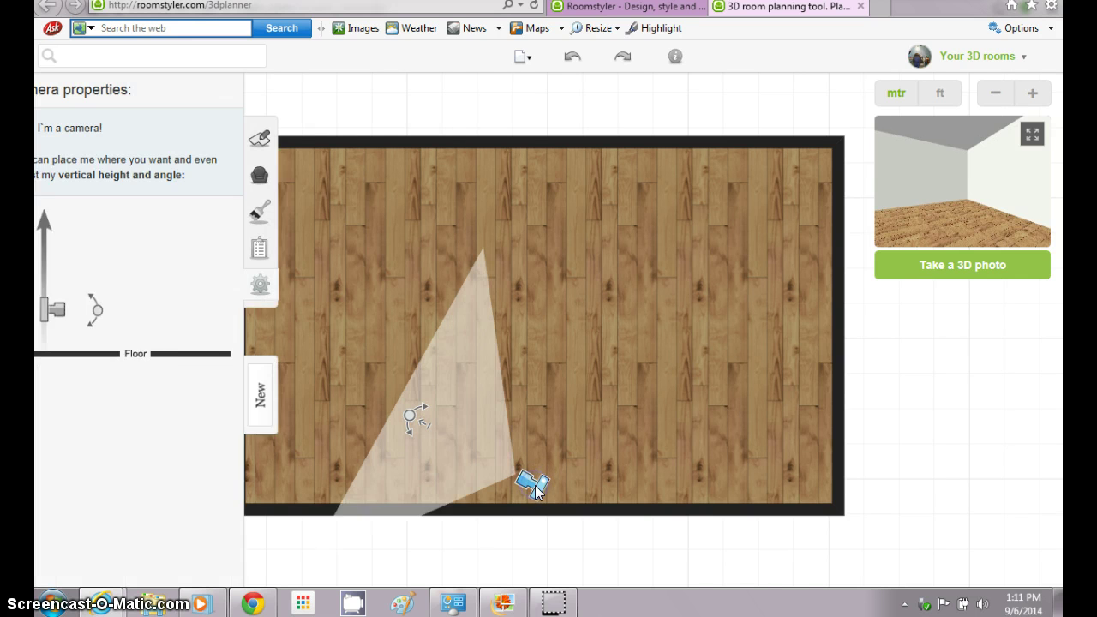
{"action": "left_click", "coordinate": [531, 478]}
{"action": "left_click_drag", "start_coordinate": [389, 427], "coordinate": [410, 426]}
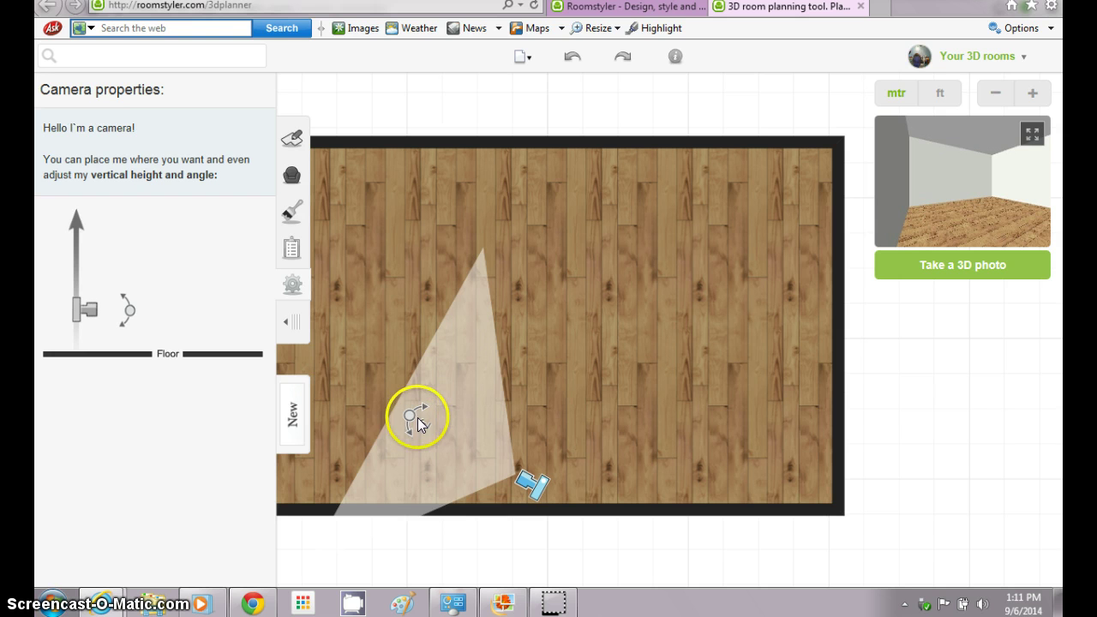
{"action": "left_click_drag", "start_coordinate": [412, 424], "coordinate": [529, 376]}
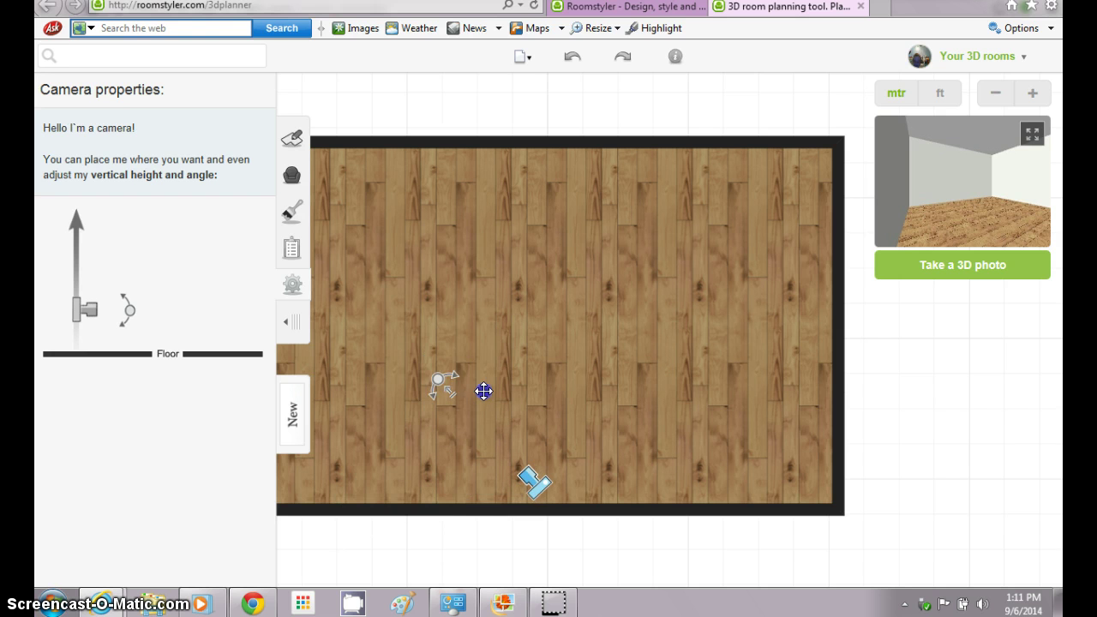
{"action": "left_click", "coordinate": [597, 493]}
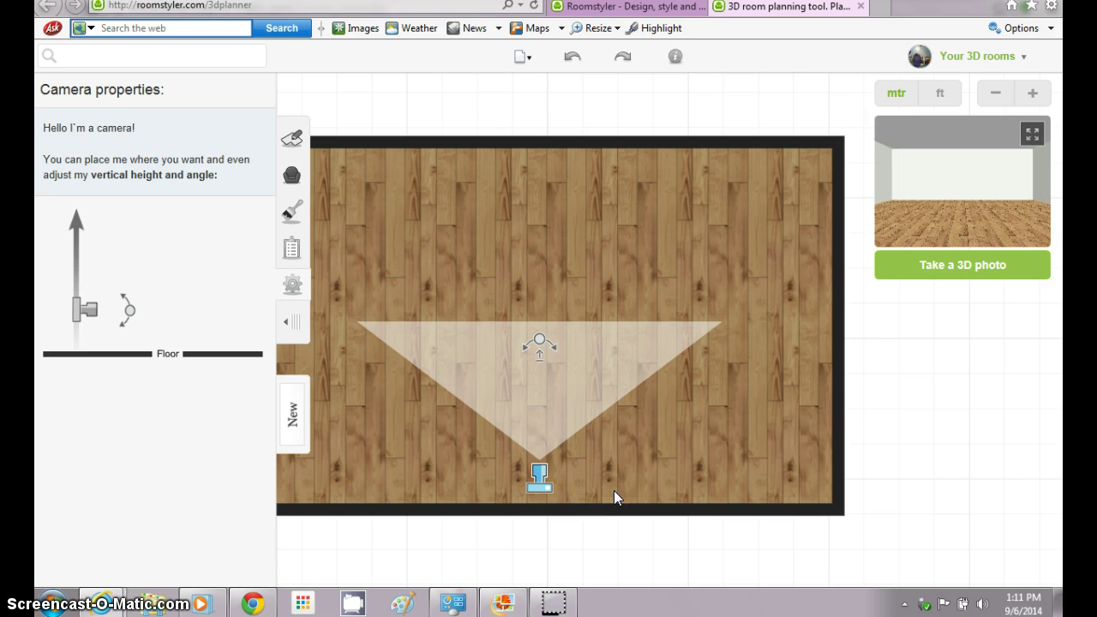
{"action": "left_click", "coordinate": [120, 57]}
{"action": "left_click", "coordinate": [293, 140]}
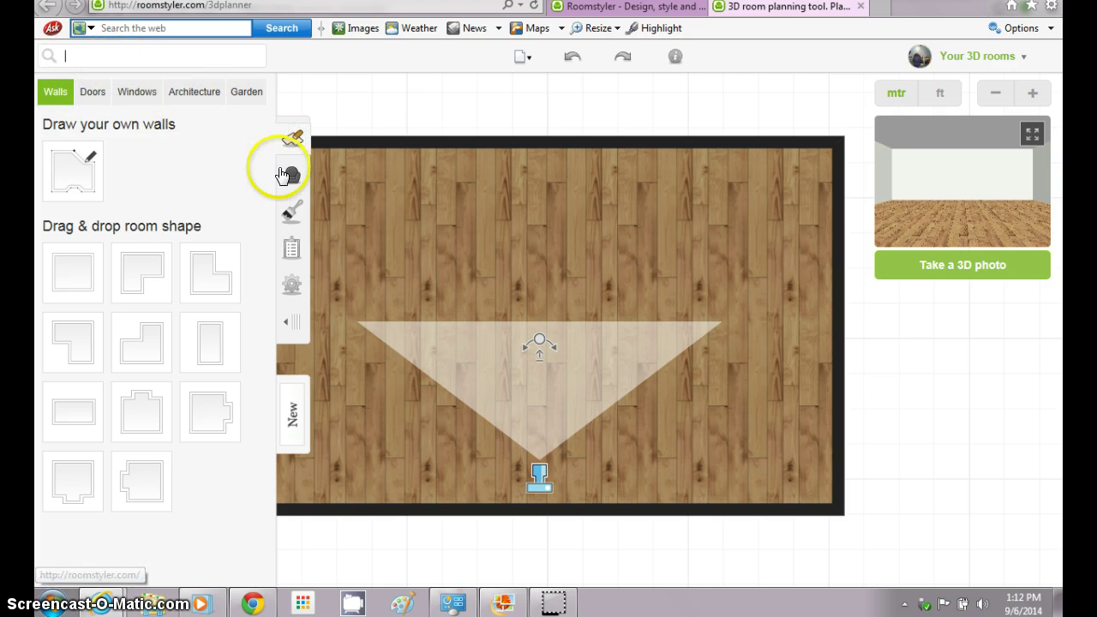
Search the furniture catalogue for 'couch'
{"action": "left_click", "coordinate": [288, 175]}
{"action": "type", "text": "couch"}
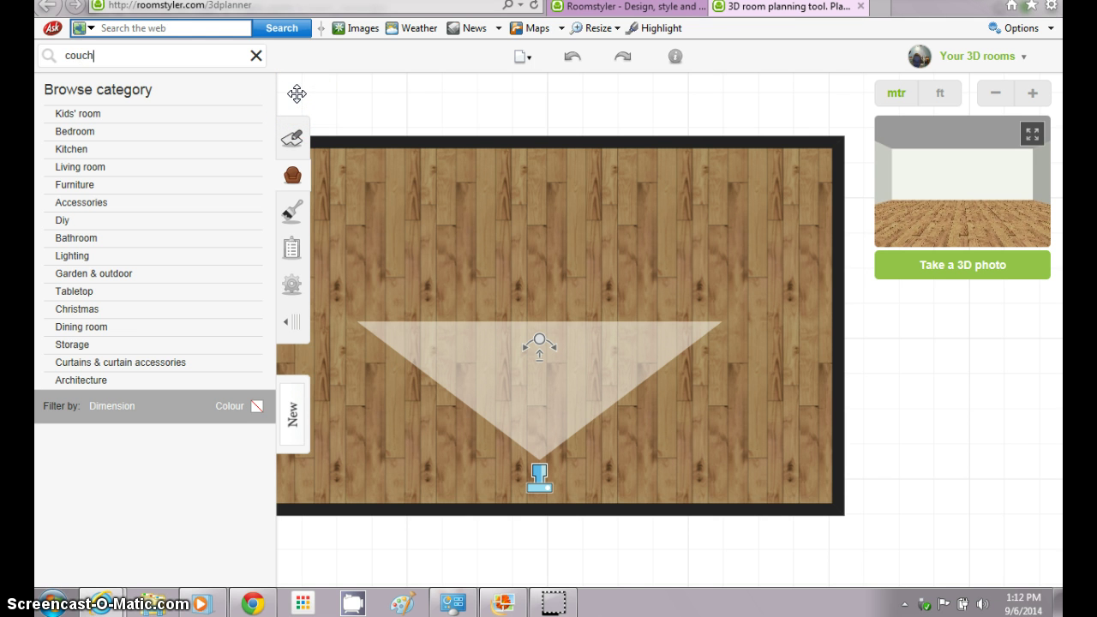
{"action": "key", "text": "Return"}
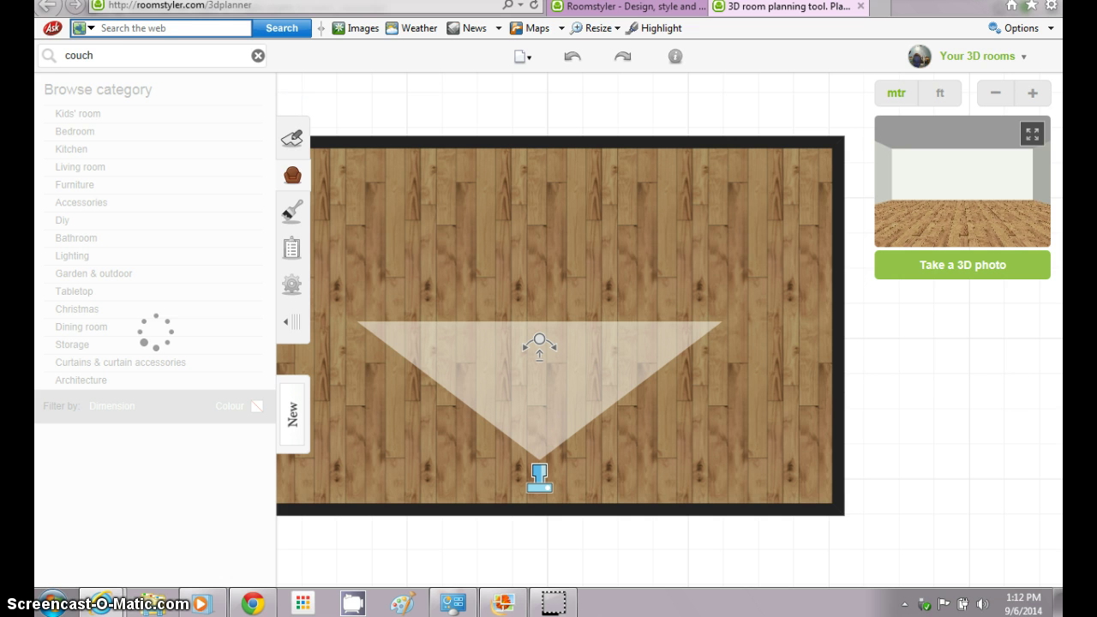
Add the orange ClassiCon Odin 2 Seater Sofa from the couch results to the room
{"action": "scroll", "coordinate": [169, 520], "scroll_direction": "down", "scroll_amount": 1}
{"action": "scroll", "coordinate": [175, 488], "scroll_direction": "down", "scroll_amount": 5}
{"action": "scroll", "coordinate": [183, 450], "scroll_direction": "down", "scroll_amount": 1}
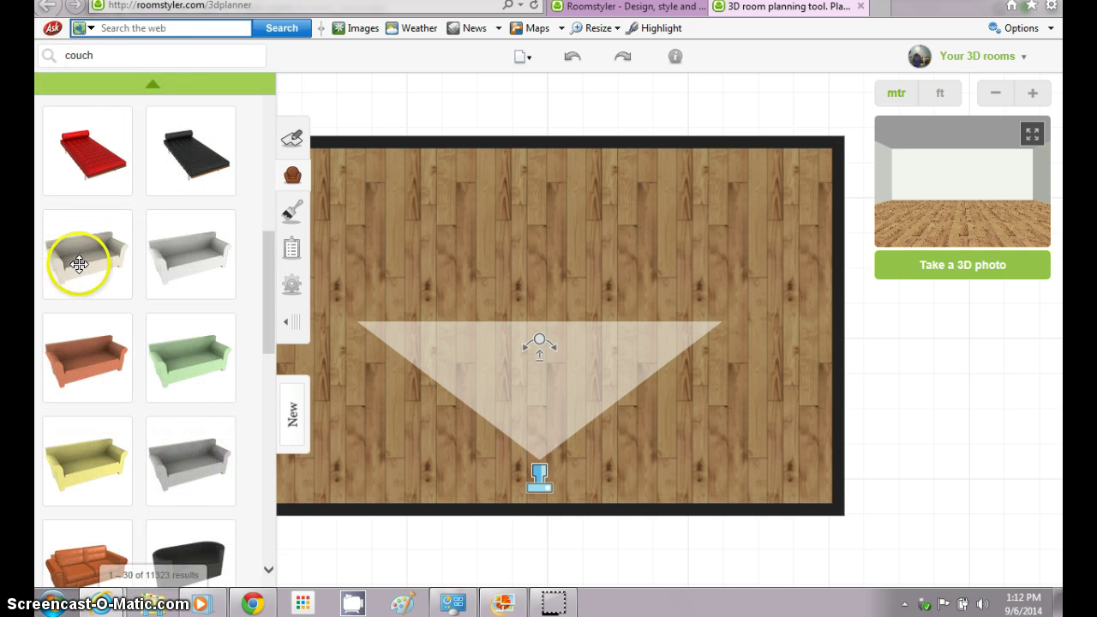
{"action": "scroll", "coordinate": [116, 445], "scroll_direction": "down", "scroll_amount": 2}
{"action": "scroll", "coordinate": [94, 499], "scroll_direction": "down", "scroll_amount": 2}
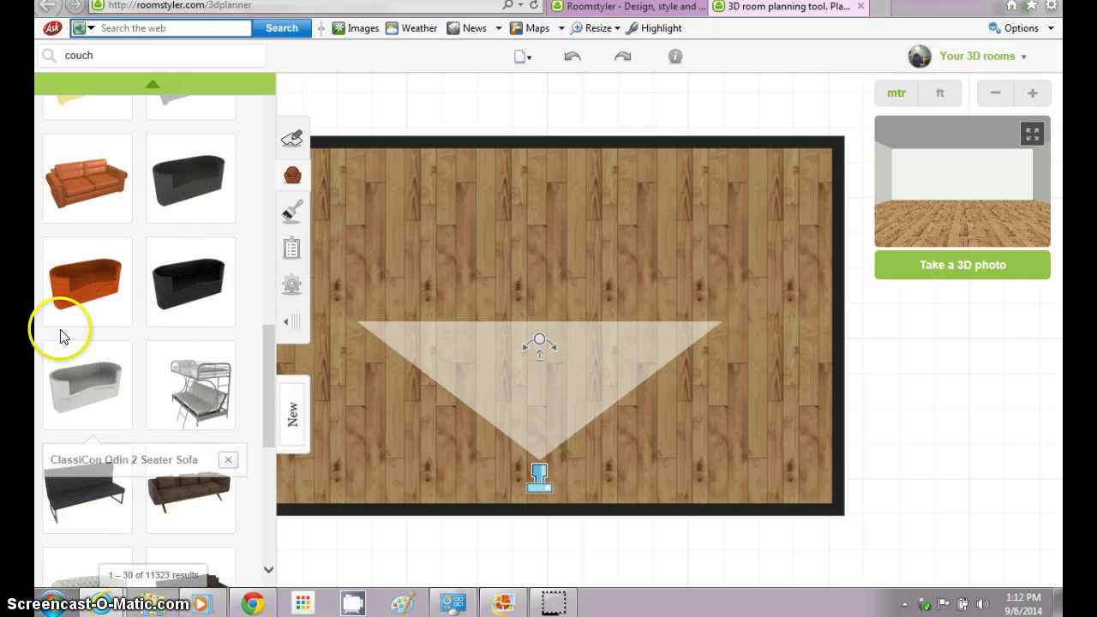
{"action": "mouse_move", "coordinate": [68, 282]}
{"action": "left_mouse_down"}
{"action": "mouse_move", "coordinate": [548, 294]}
{"action": "mouse_move", "coordinate": [537, 297]}
{"action": "left_mouse_up"}
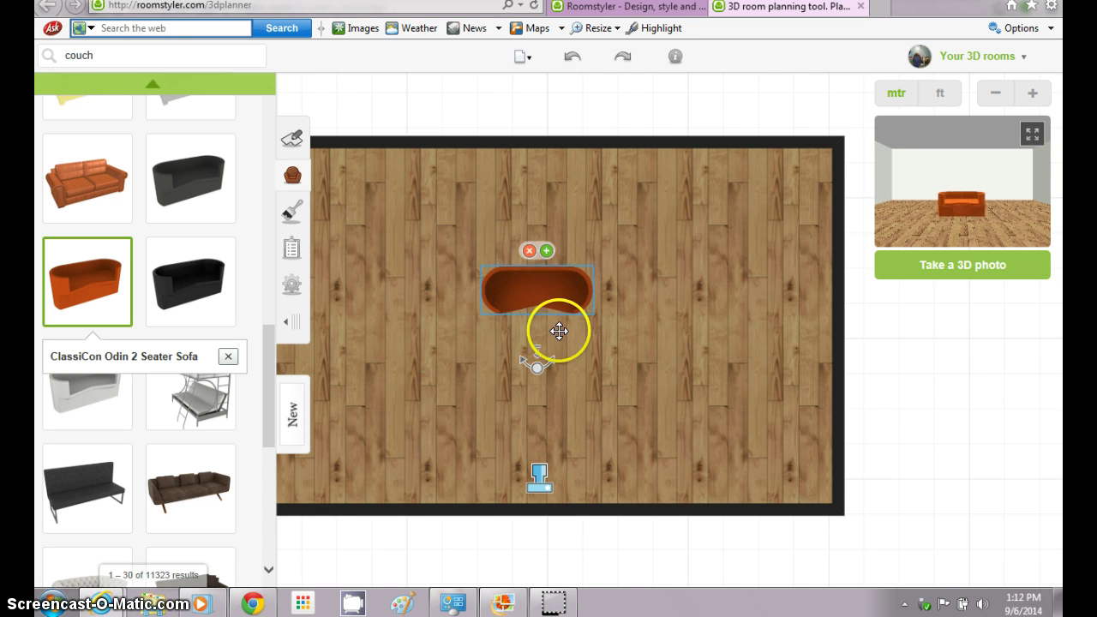
Position the sofa near the room centre, turned 180° to face the top wall
{"action": "mouse_move", "coordinate": [580, 301]}
{"action": "left_mouse_down"}
{"action": "mouse_move", "coordinate": [473, 377]}
{"action": "mouse_move", "coordinate": [578, 399]}
{"action": "left_mouse_up"}
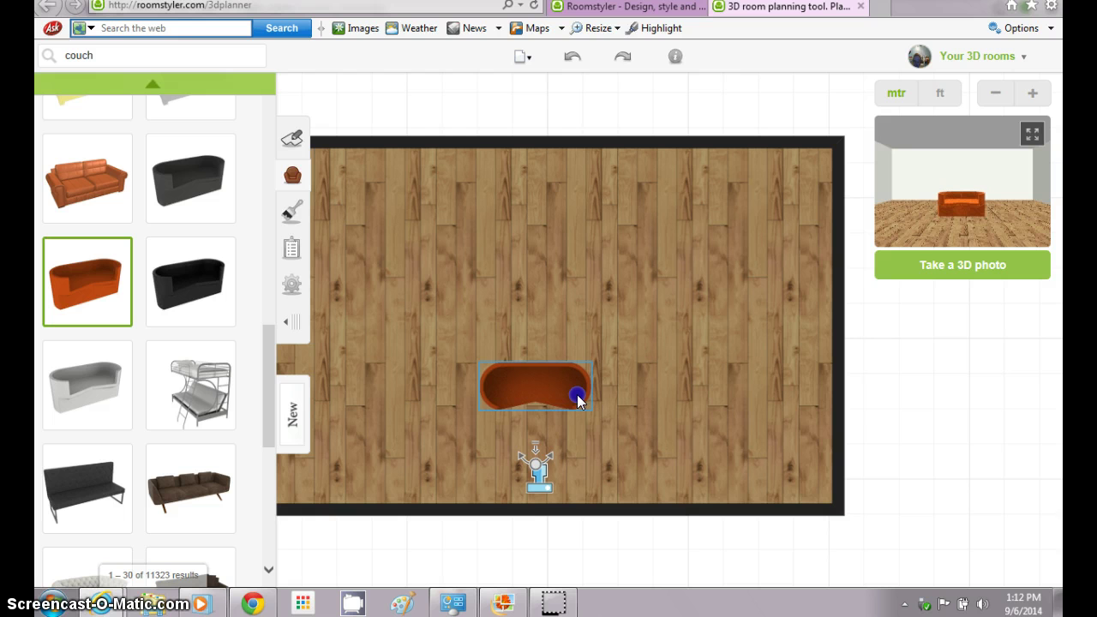
{"action": "left_click_drag", "start_coordinate": [577, 400], "coordinate": [577, 362]}
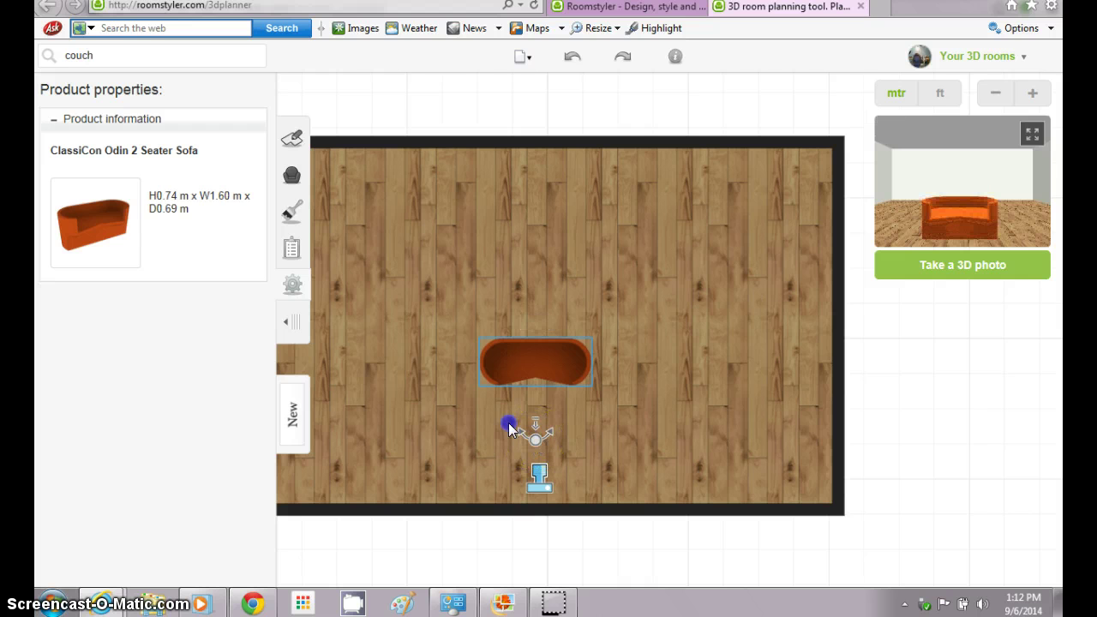
{"action": "mouse_move", "coordinate": [509, 428]}
{"action": "left_mouse_down"}
{"action": "mouse_move", "coordinate": [455, 331]}
{"action": "mouse_move", "coordinate": [492, 303]}
{"action": "mouse_move", "coordinate": [548, 306]}
{"action": "mouse_move", "coordinate": [533, 302]}
{"action": "left_mouse_up"}
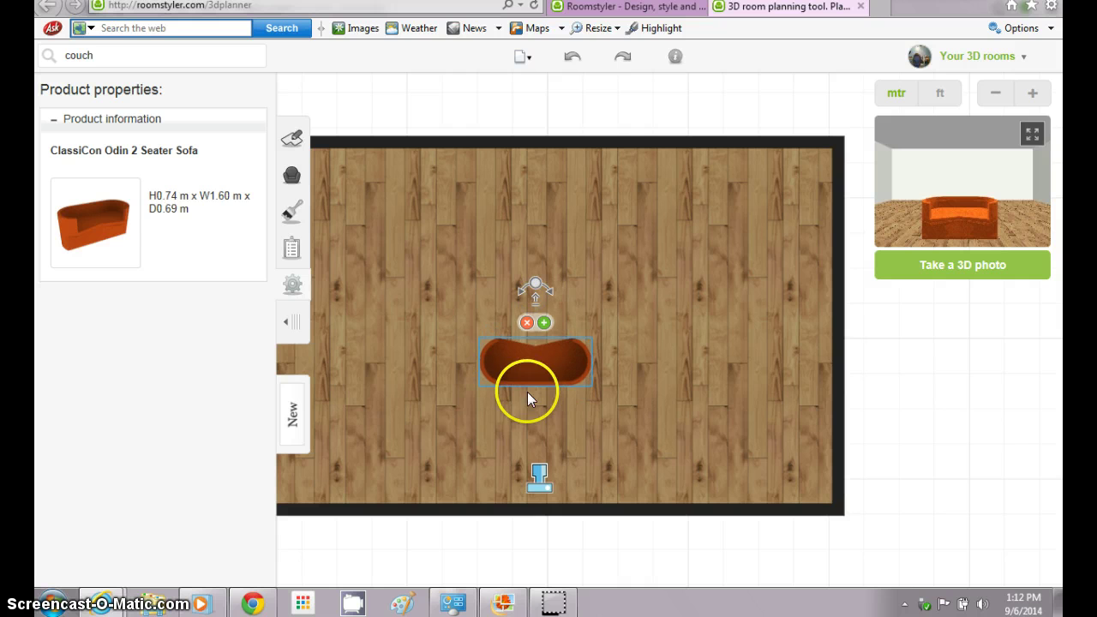
{"action": "left_click_drag", "start_coordinate": [533, 385], "coordinate": [535, 363]}
{"action": "left_click", "coordinate": [537, 481]}
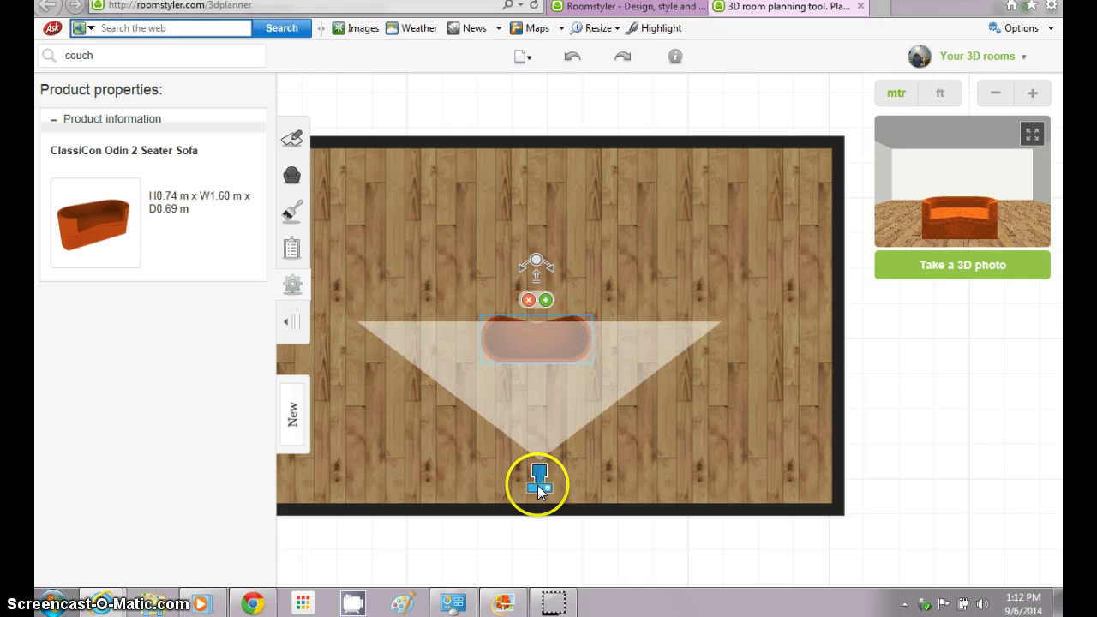
{"action": "left_click", "coordinate": [531, 513]}
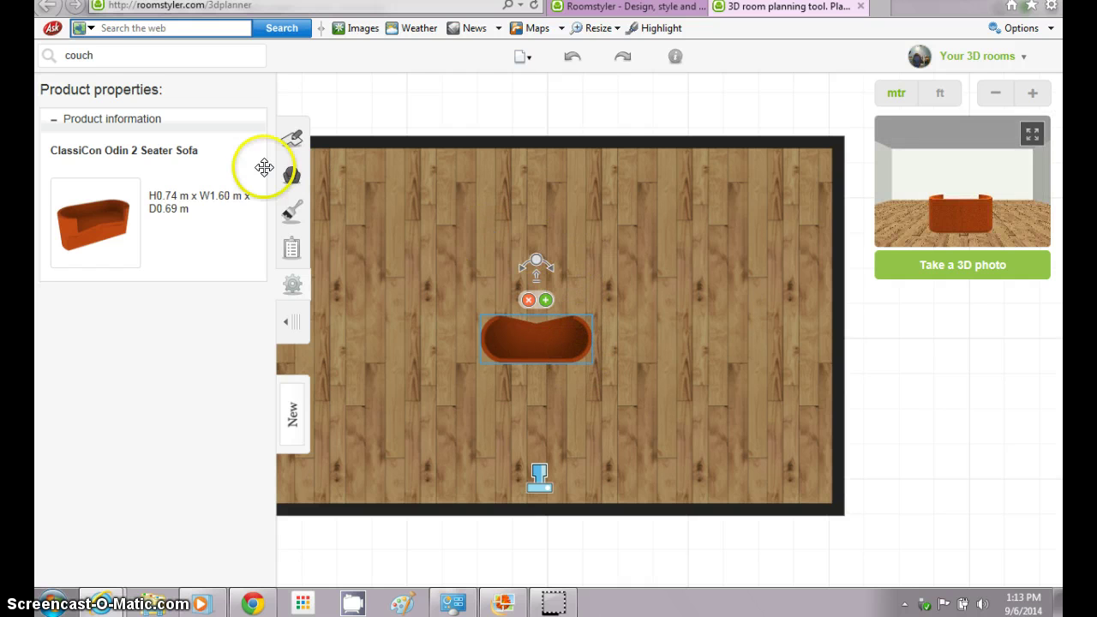
Replace the catalogue search with 'tv' and run it
{"action": "left_click", "coordinate": [117, 55]}
{"action": "type", "text": "couc"}
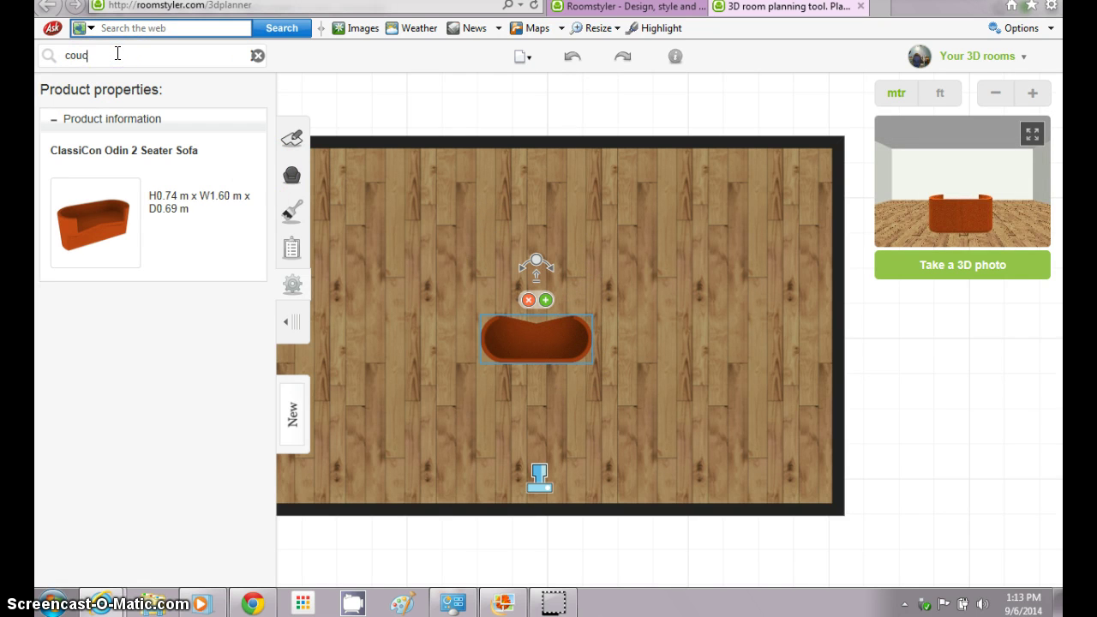
{"action": "key", "text": "BackSpace"}
{"action": "key", "text": "BackSpace"}
{"action": "key", "text": "BackSpace"}
{"action": "key", "text": "Return"}
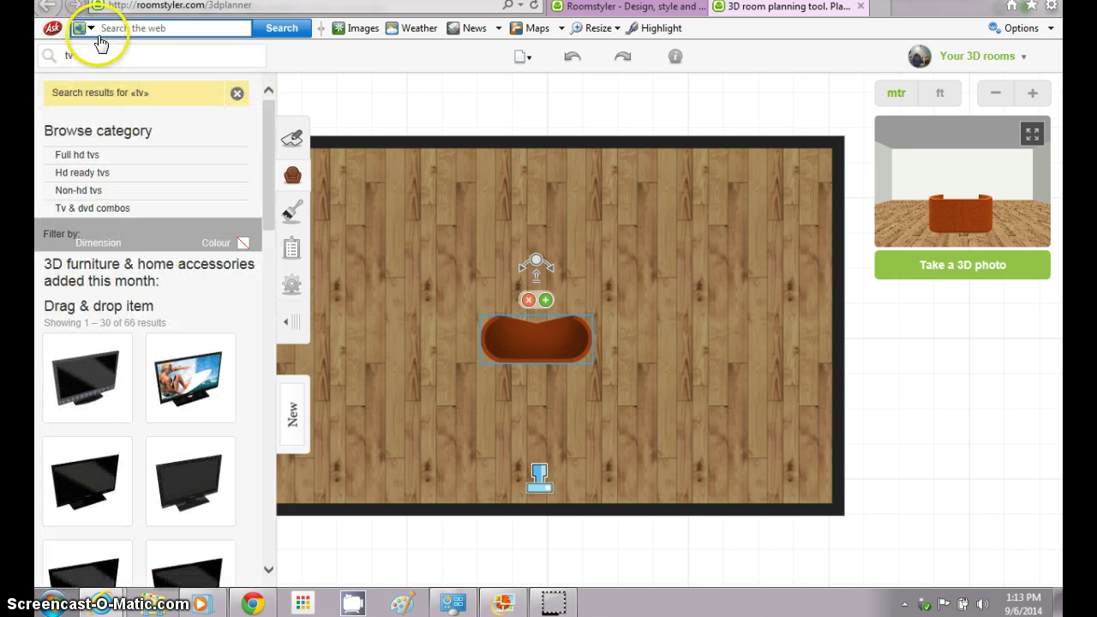
Place the TV Media Store unit flush against the top wall, facing the sofa
{"action": "scroll", "coordinate": [150, 483], "scroll_direction": "down", "scroll_amount": 5}
{"action": "scroll", "coordinate": [155, 480], "scroll_direction": "down", "scroll_amount": 3}
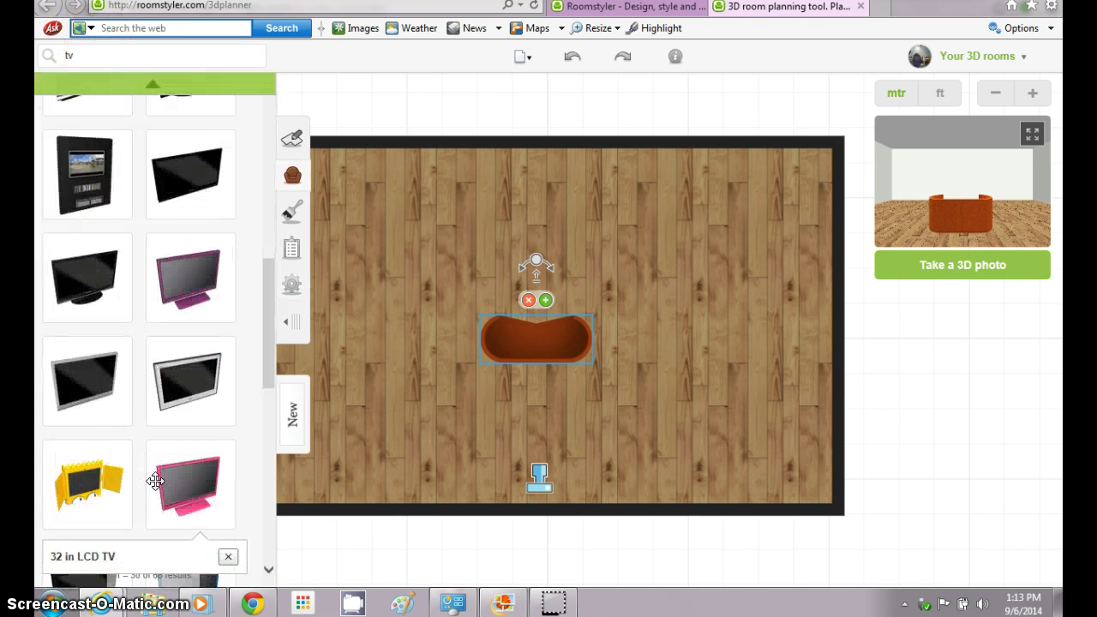
{"action": "mouse_move", "coordinate": [80, 184]}
{"action": "left_mouse_down"}
{"action": "mouse_move", "coordinate": [261, 270]}
{"action": "mouse_move", "coordinate": [539, 219]}
{"action": "left_mouse_up"}
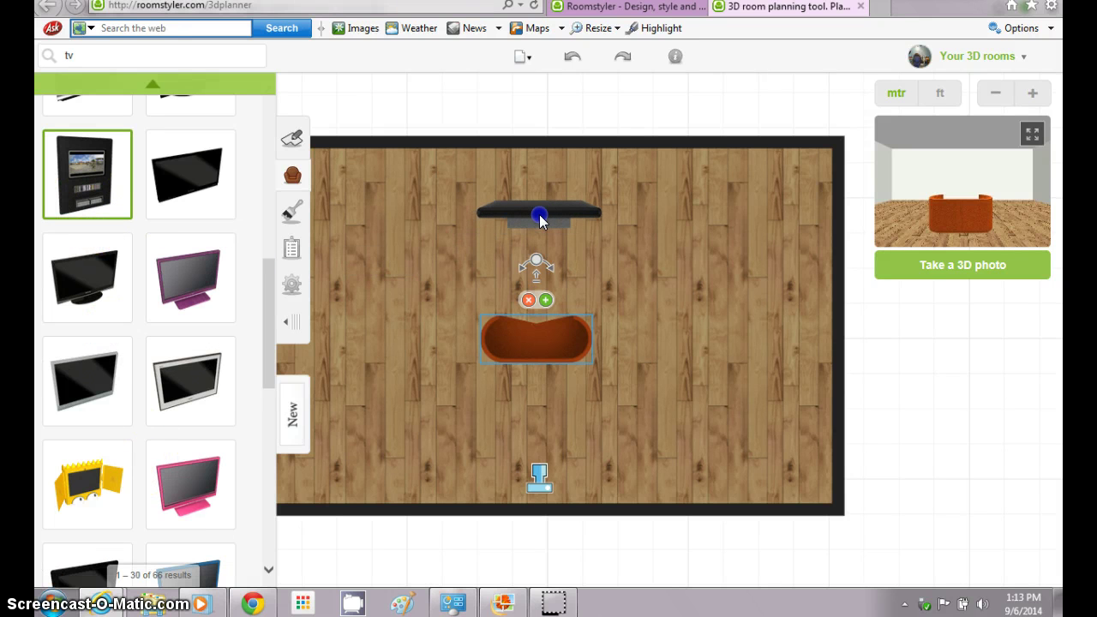
{"action": "left_click", "coordinate": [539, 218]}
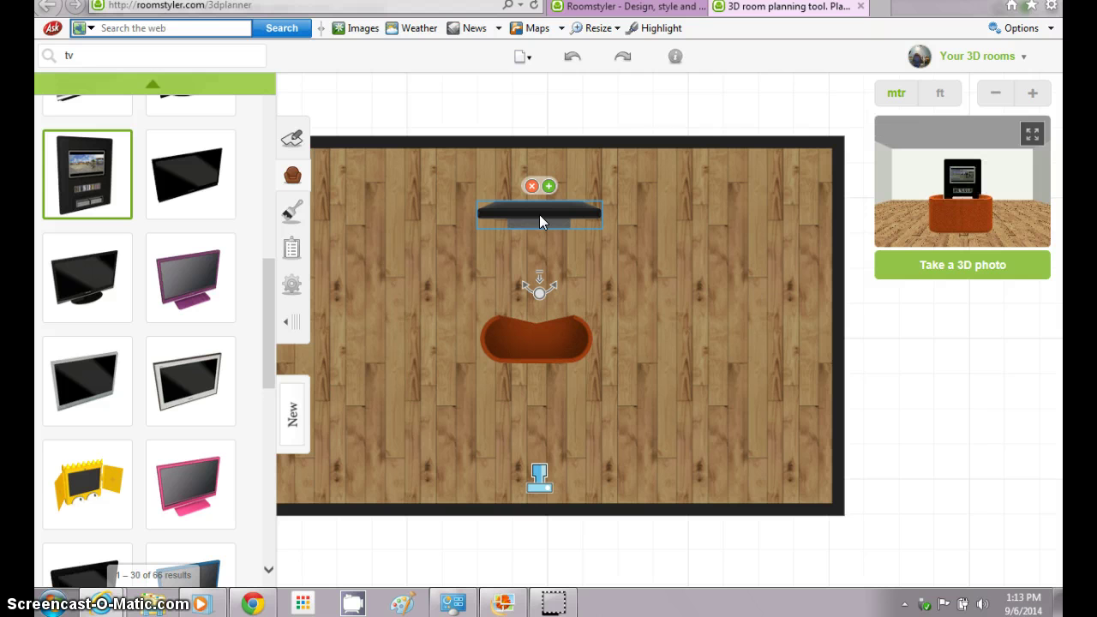
{"action": "left_click_drag", "start_coordinate": [539, 214], "coordinate": [537, 186]}
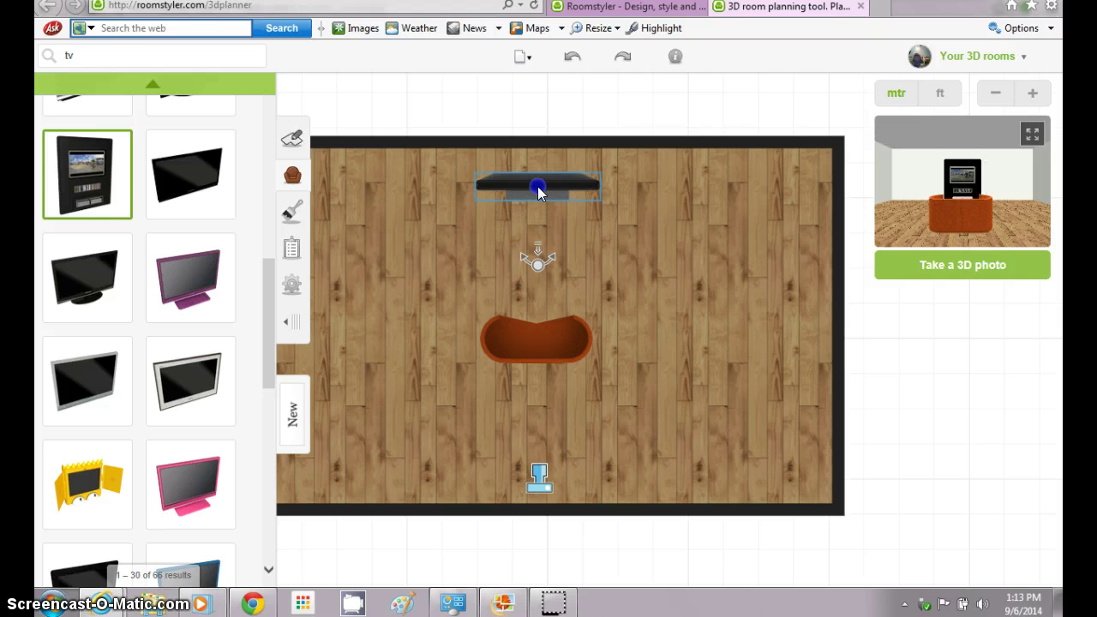
{"action": "left_click", "coordinate": [526, 206]}
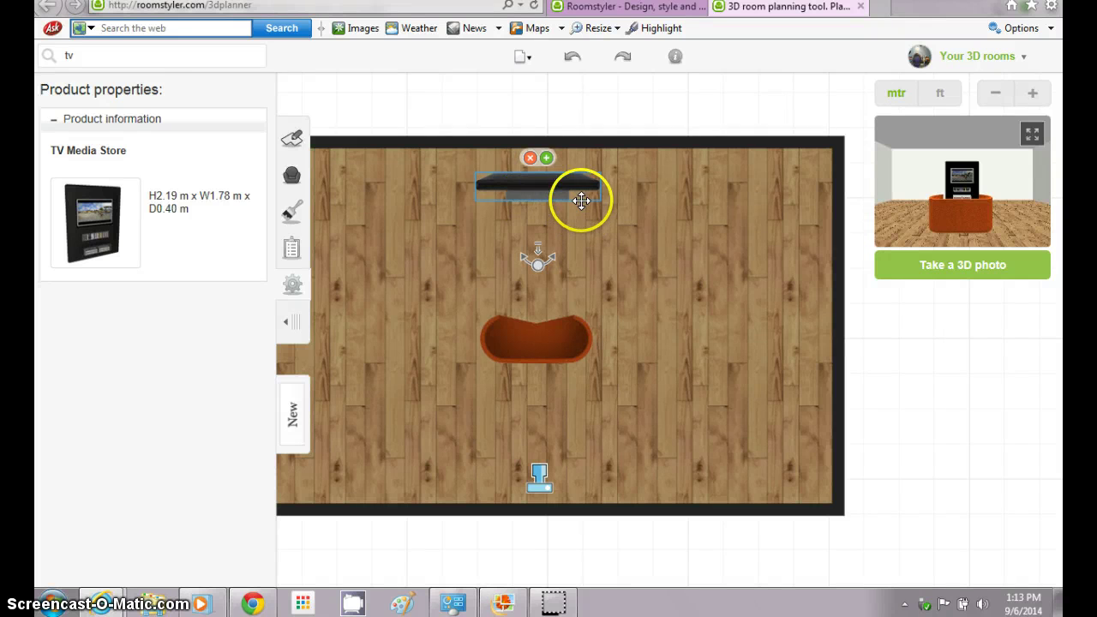
{"action": "left_click", "coordinate": [165, 55]}
{"action": "left_click", "coordinate": [185, 60]}
{"action": "type", "text": "able"}
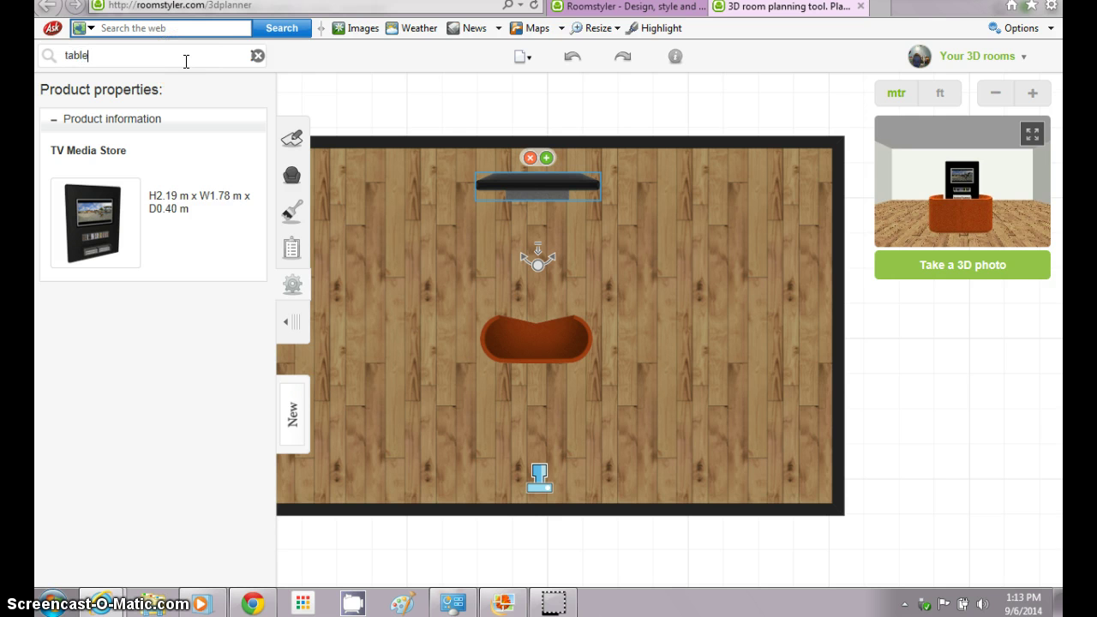
Run the 'table' search and browse the results down to the Light Extending Table Walnut
{"action": "key", "text": "Return"}
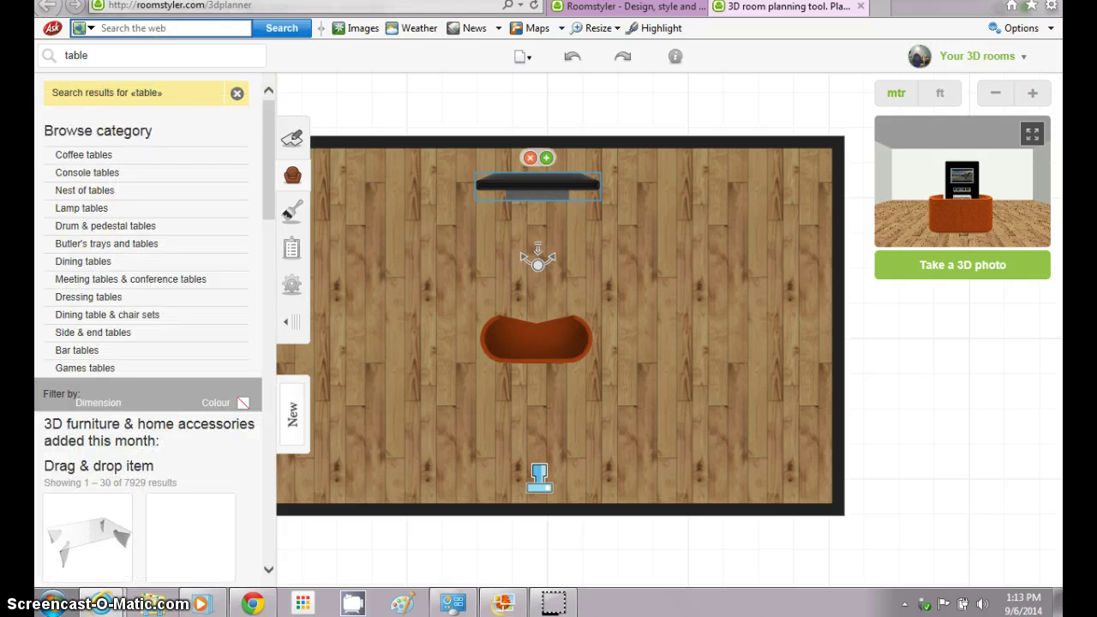
{"action": "scroll", "coordinate": [73, 540], "scroll_direction": "down", "scroll_amount": 3}
{"action": "scroll", "coordinate": [68, 506], "scroll_direction": "down", "scroll_amount": 3}
{"action": "scroll", "coordinate": [68, 506], "scroll_direction": "down", "scroll_amount": 3}
{"action": "left_click", "coordinate": [93, 377]}
{"action": "scroll", "coordinate": [93, 377], "scroll_direction": "down", "scroll_amount": 2}
{"action": "scroll", "coordinate": [93, 377], "scroll_direction": "down", "scroll_amount": 2}
{"action": "scroll", "coordinate": [93, 377], "scroll_direction": "down", "scroll_amount": 2}
{"action": "scroll", "coordinate": [91, 351], "scroll_direction": "down", "scroll_amount": 2}
{"action": "scroll", "coordinate": [134, 245], "scroll_direction": "down", "scroll_amount": 2}
{"action": "scroll", "coordinate": [135, 257], "scroll_direction": "down", "scroll_amount": 2}
{"action": "scroll", "coordinate": [125, 260], "scroll_direction": "down", "scroll_amount": 2}
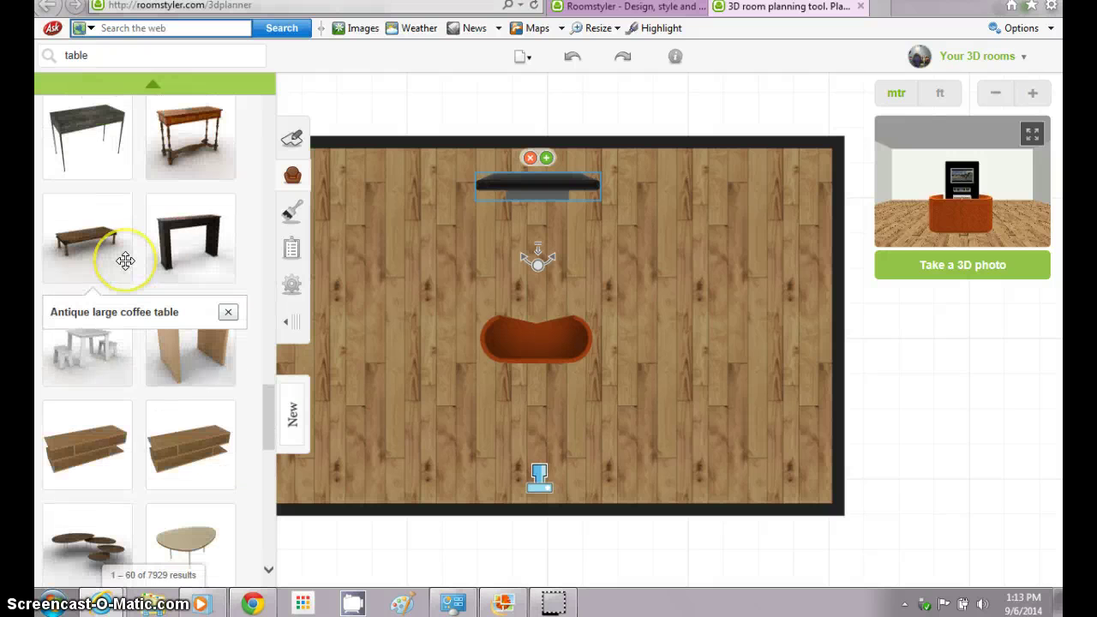
{"action": "scroll", "coordinate": [125, 261], "scroll_direction": "down", "scroll_amount": 3}
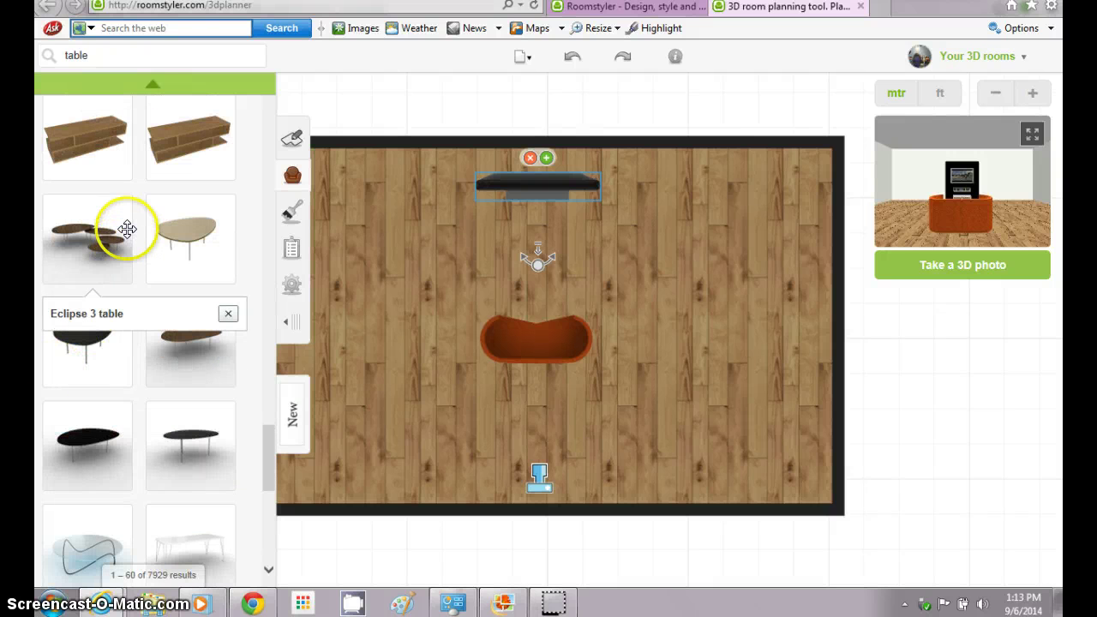
{"action": "scroll", "coordinate": [93, 321], "scroll_direction": "down", "scroll_amount": 3}
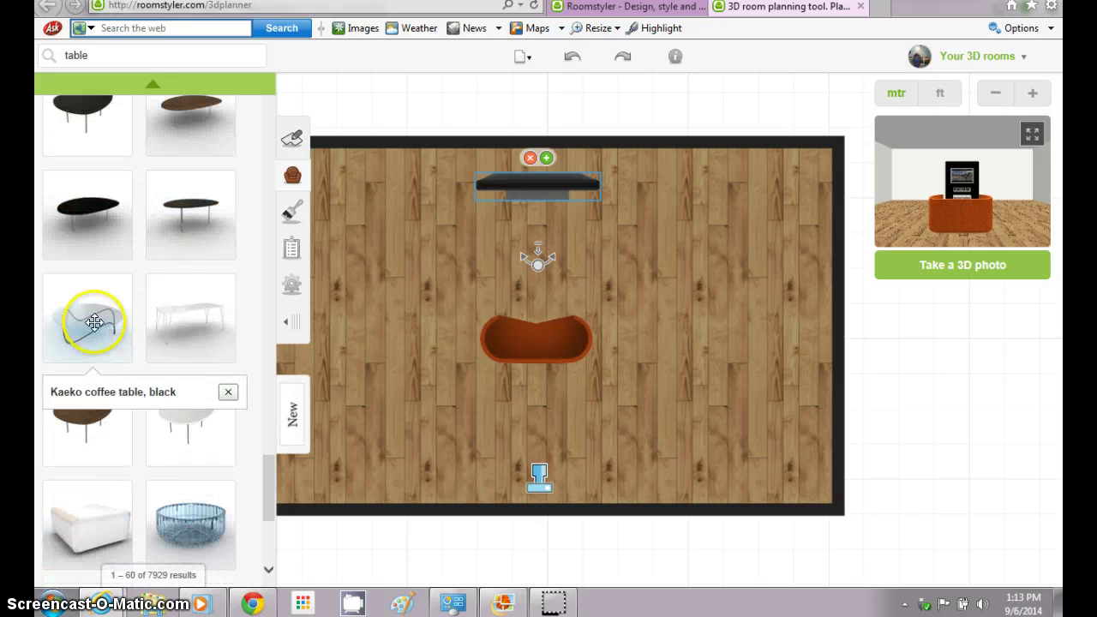
{"action": "scroll", "coordinate": [94, 321], "scroll_direction": "down", "scroll_amount": 2}
{"action": "left_click", "coordinate": [108, 325]}
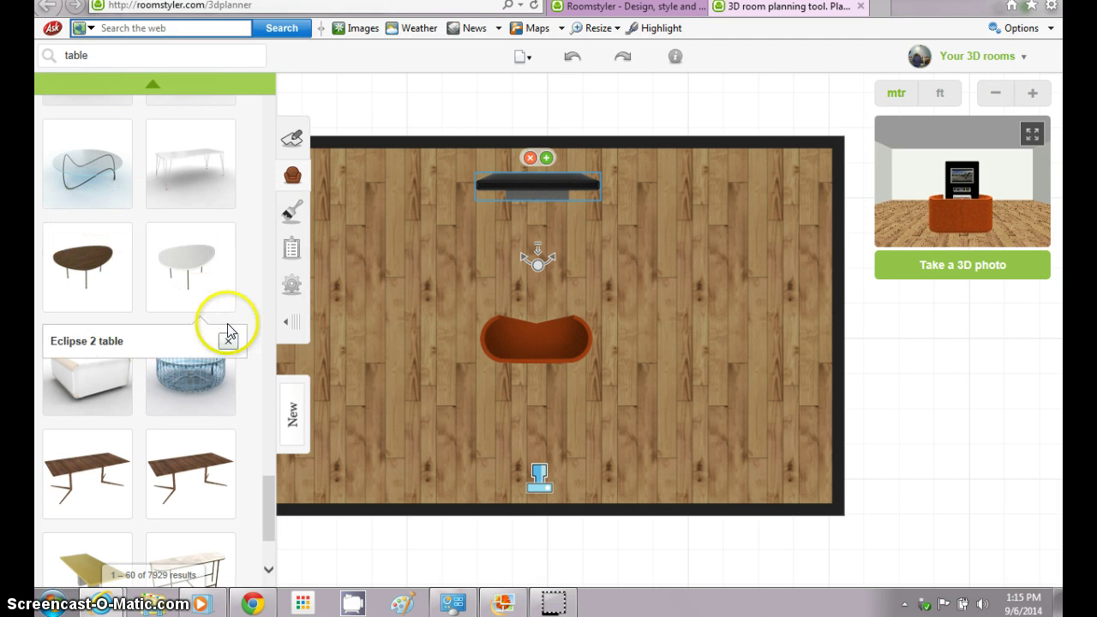
Put the Light Extending Table Walnut in the room's upper-right corner and clear the search
{"action": "left_click", "coordinate": [106, 472]}
{"action": "mouse_move", "coordinate": [106, 473]}
{"action": "left_mouse_down"}
{"action": "mouse_move", "coordinate": [734, 283]}
{"action": "mouse_move", "coordinate": [728, 202]}
{"action": "left_mouse_up"}
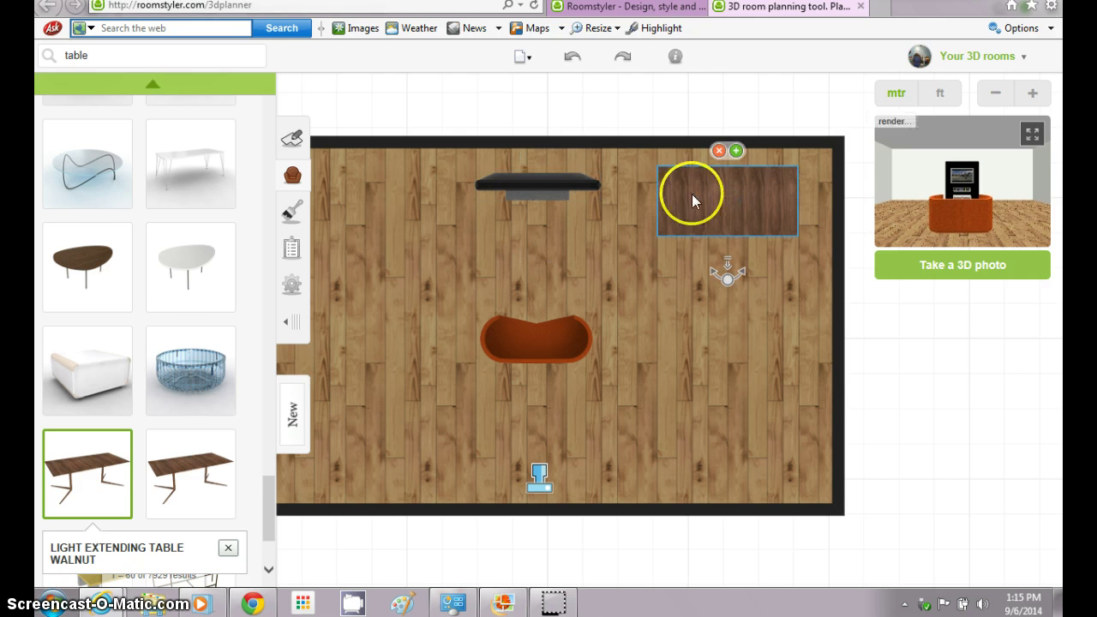
{"action": "left_click", "coordinate": [167, 56]}
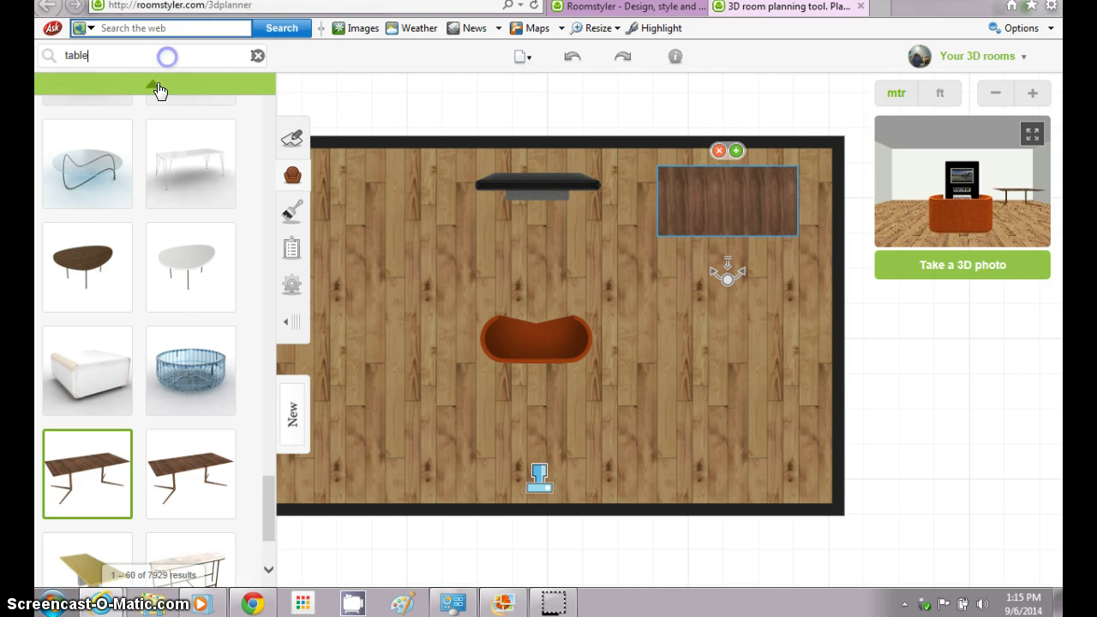
Search for 'xbox' and place the XBOX One on the walnut table, nudged slightly down
{"action": "key", "text": "BackSpace"}
{"action": "key", "text": "BackSpace"}
{"action": "key", "text": "BackSpace"}
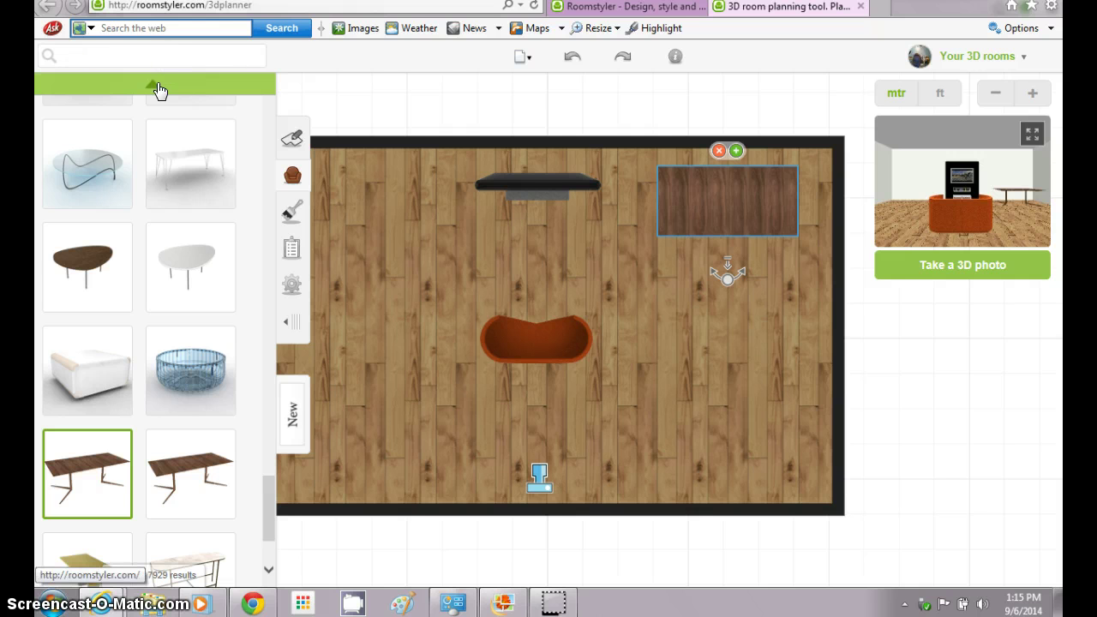
{"action": "type", "text": "xbox"}
{"action": "key", "text": "Return"}
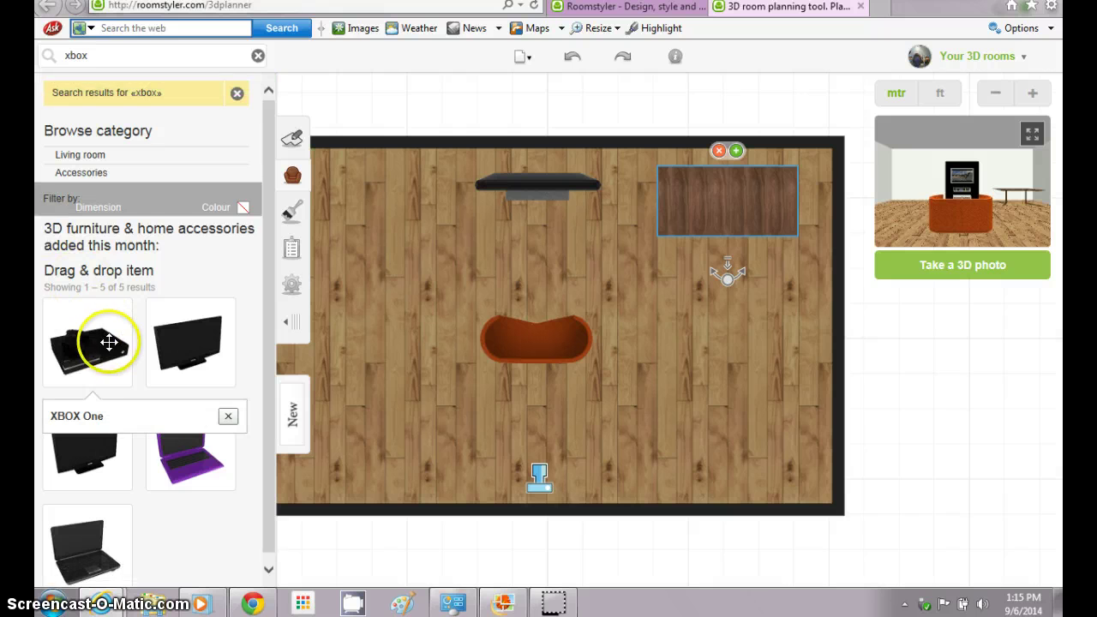
{"action": "mouse_move", "coordinate": [112, 346]}
{"action": "left_mouse_down"}
{"action": "mouse_move", "coordinate": [894, 253]}
{"action": "mouse_move", "coordinate": [769, 195]}
{"action": "left_mouse_up"}
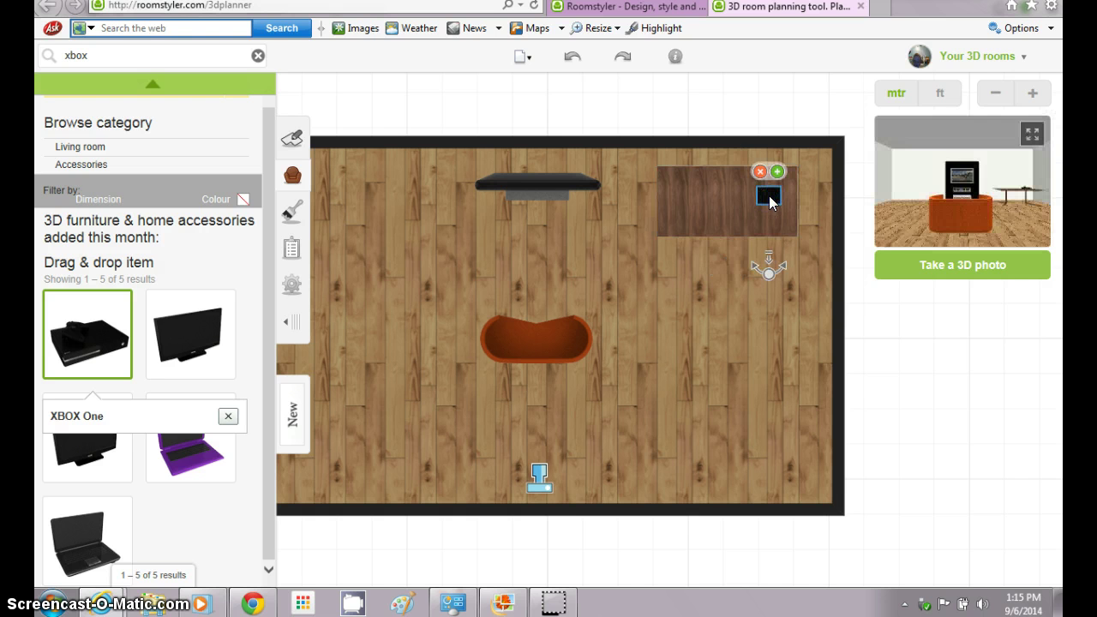
{"action": "left_click_drag", "start_coordinate": [768, 195], "coordinate": [766, 210]}
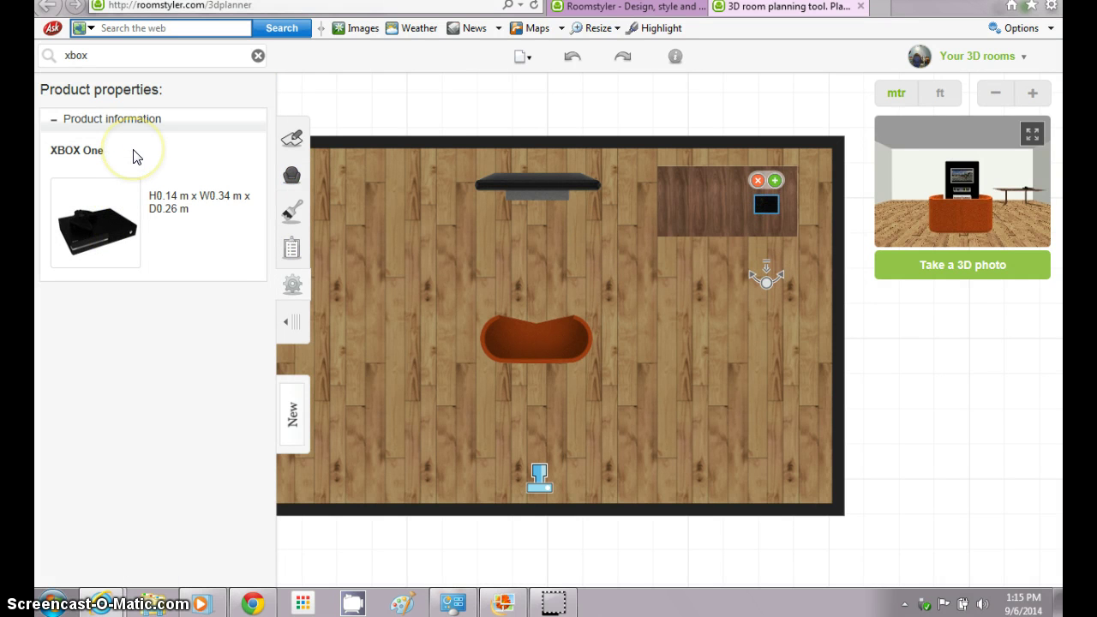
Search for 'ps4' and position the PS4 on the walnut table's left end beside the XBOX One
{"action": "left_click", "coordinate": [126, 66]}
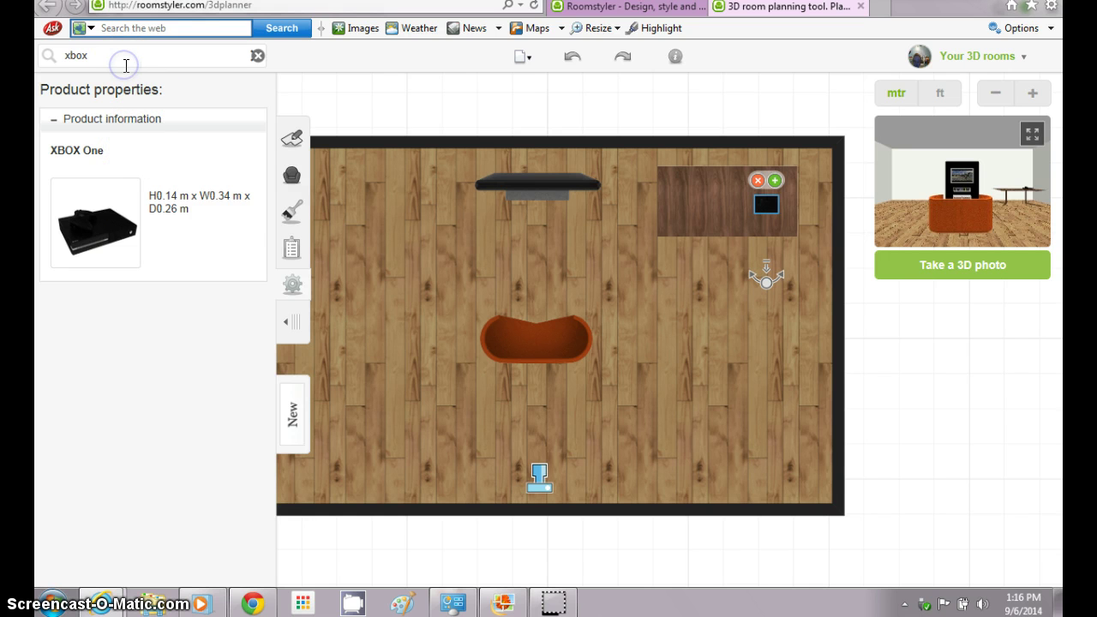
{"action": "key", "text": "BackSpace"}
{"action": "key", "text": "BackSpace"}
{"action": "key", "text": "BackSpace"}
{"action": "key", "text": "Return"}
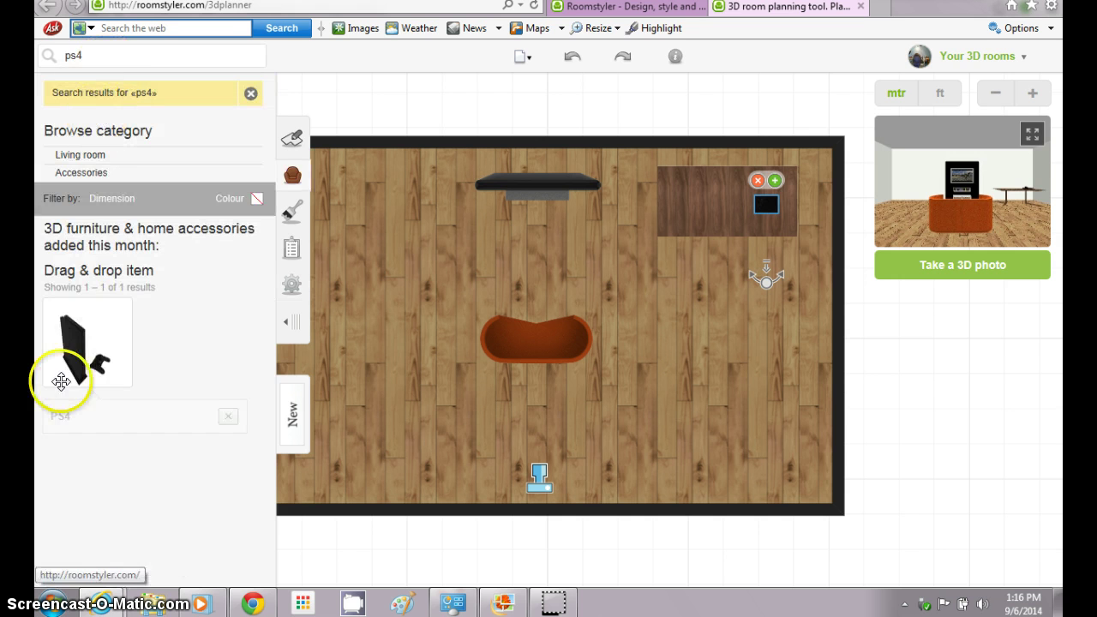
{"action": "left_click", "coordinate": [85, 347]}
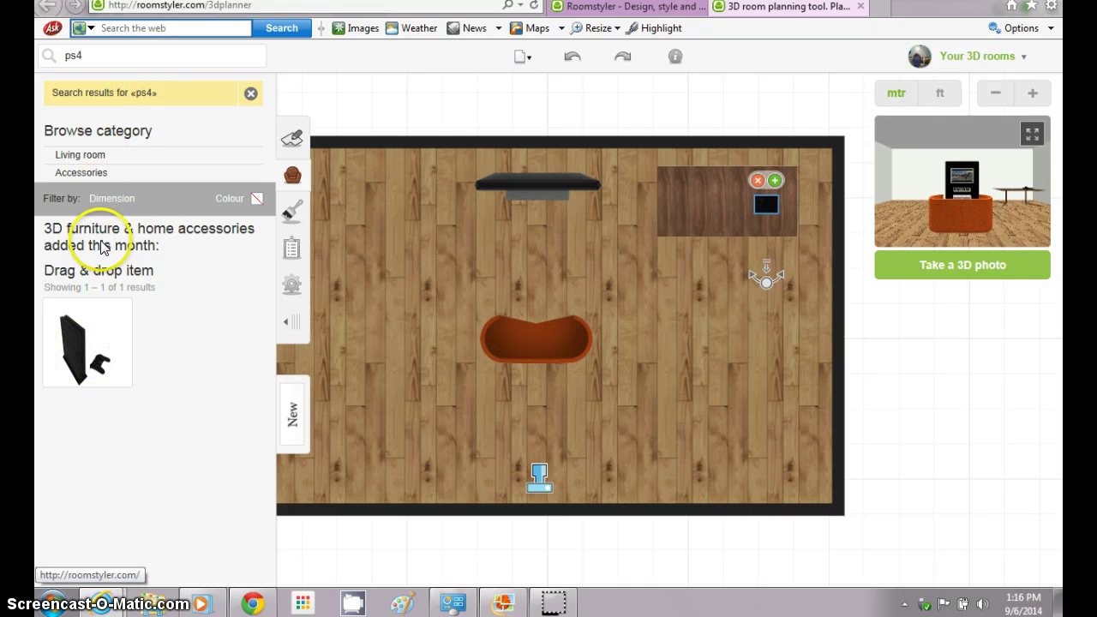
{"action": "mouse_move", "coordinate": [77, 334]}
{"action": "left_mouse_down"}
{"action": "mouse_move", "coordinate": [290, 354]}
{"action": "mouse_move", "coordinate": [694, 202]}
{"action": "left_mouse_up"}
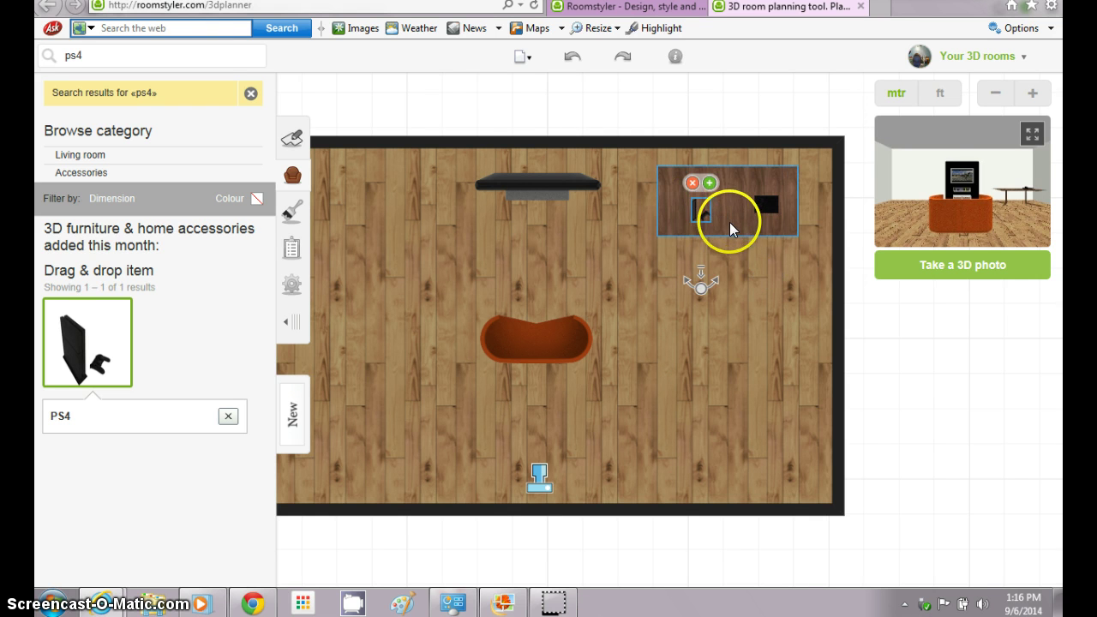
{"action": "left_click", "coordinate": [729, 222]}
{"action": "left_click", "coordinate": [738, 215]}
{"action": "left_click", "coordinate": [643, 233]}
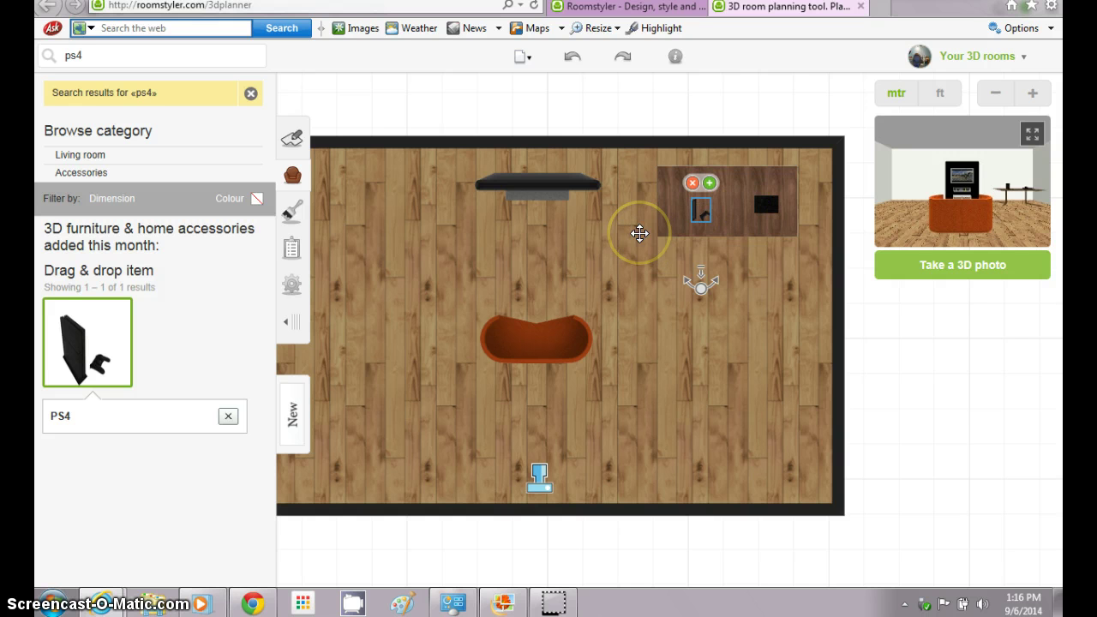
{"action": "mouse_move", "coordinate": [644, 230]}
{"action": "left_mouse_down"}
{"action": "mouse_move", "coordinate": [661, 297]}
{"action": "mouse_move", "coordinate": [707, 297]}
{"action": "mouse_move", "coordinate": [620, 219]}
{"action": "left_mouse_up"}
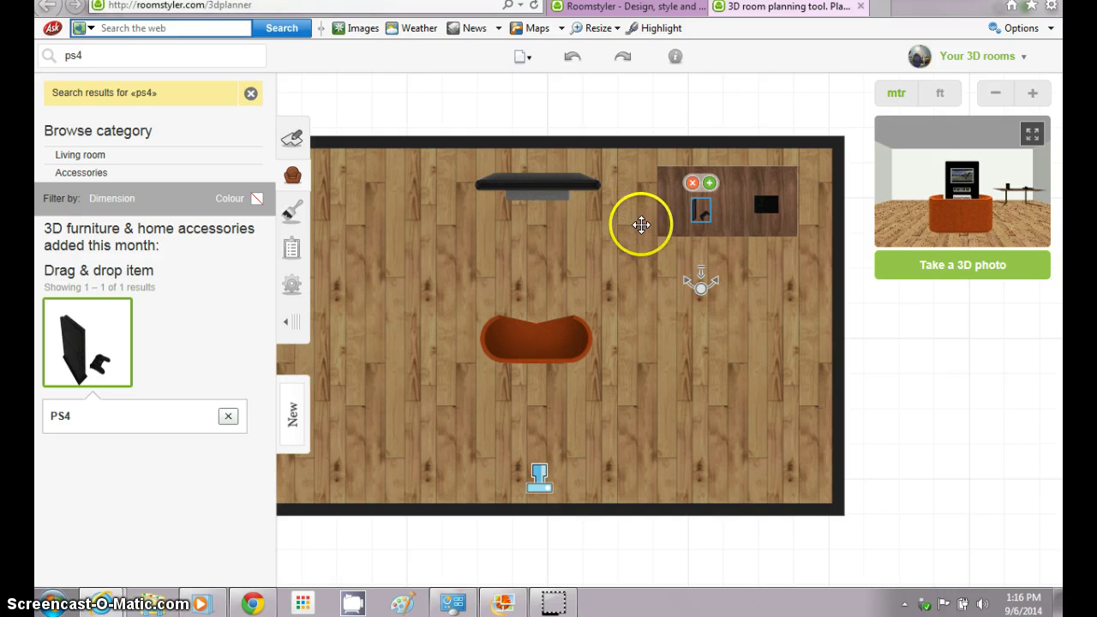
{"action": "left_click_drag", "start_coordinate": [620, 218], "coordinate": [675, 233]}
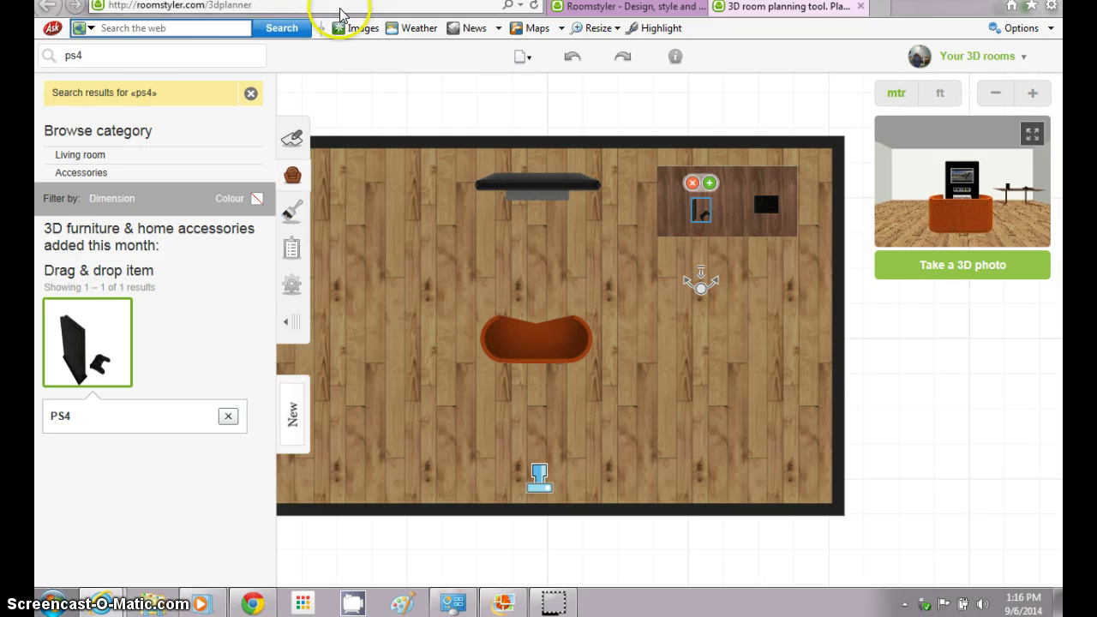
Search the furniture catalogue for 'computer' and skim the results
{"action": "left_click", "coordinate": [191, 55]}
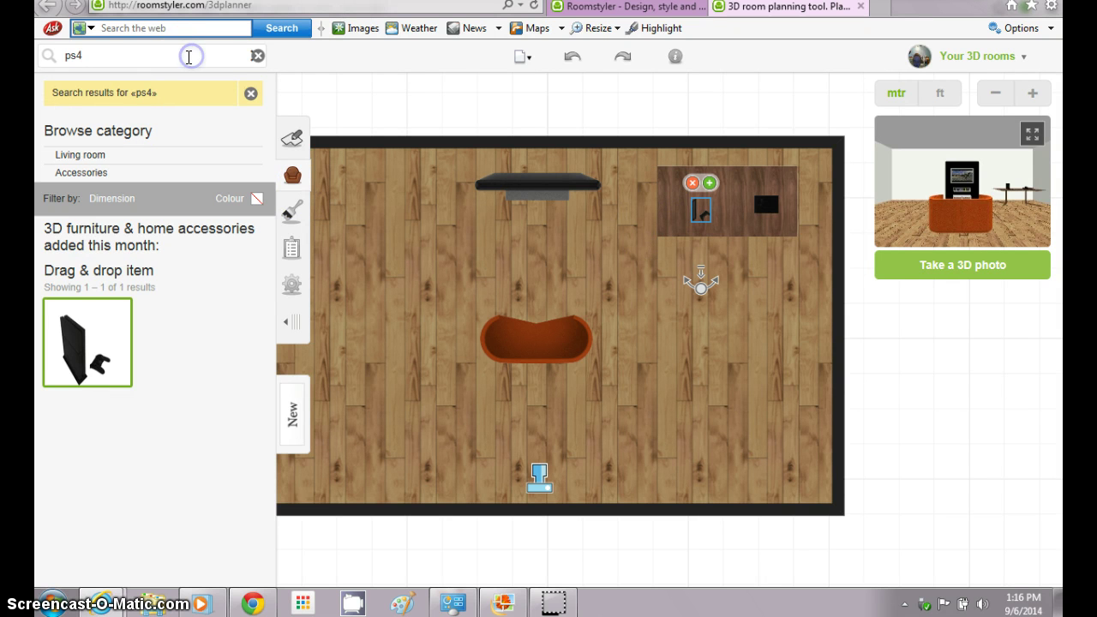
{"action": "key", "text": "BackSpace"}
{"action": "key", "text": "BackSpace"}
{"action": "type", "text": "mpu"}
{"action": "key", "text": "Return"}
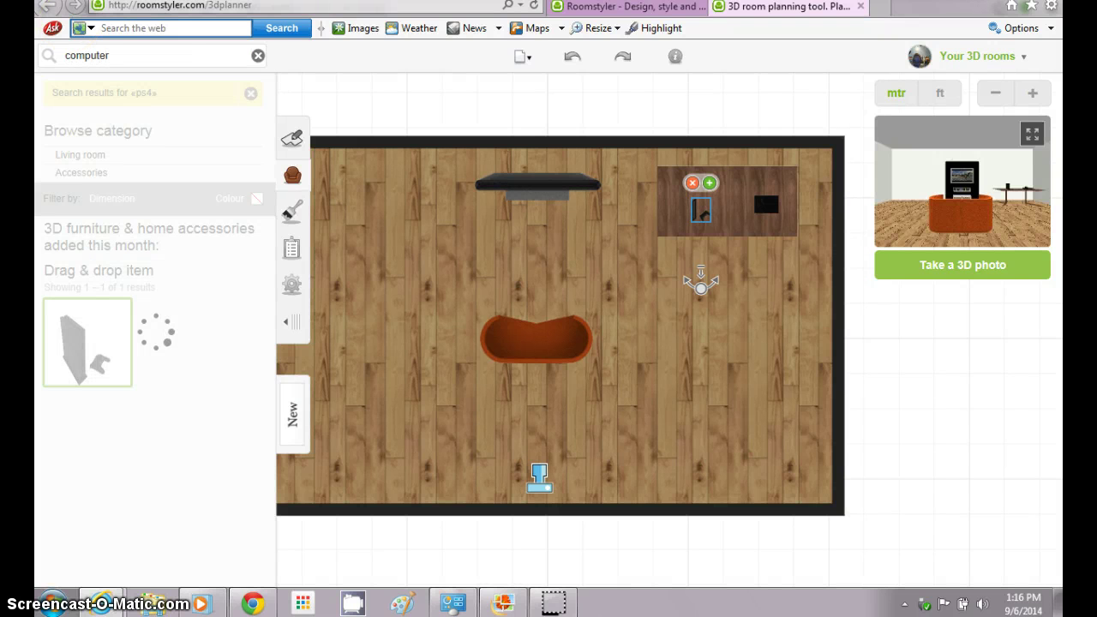
{"action": "scroll", "coordinate": [107, 423], "scroll_direction": "down", "scroll_amount": 10}
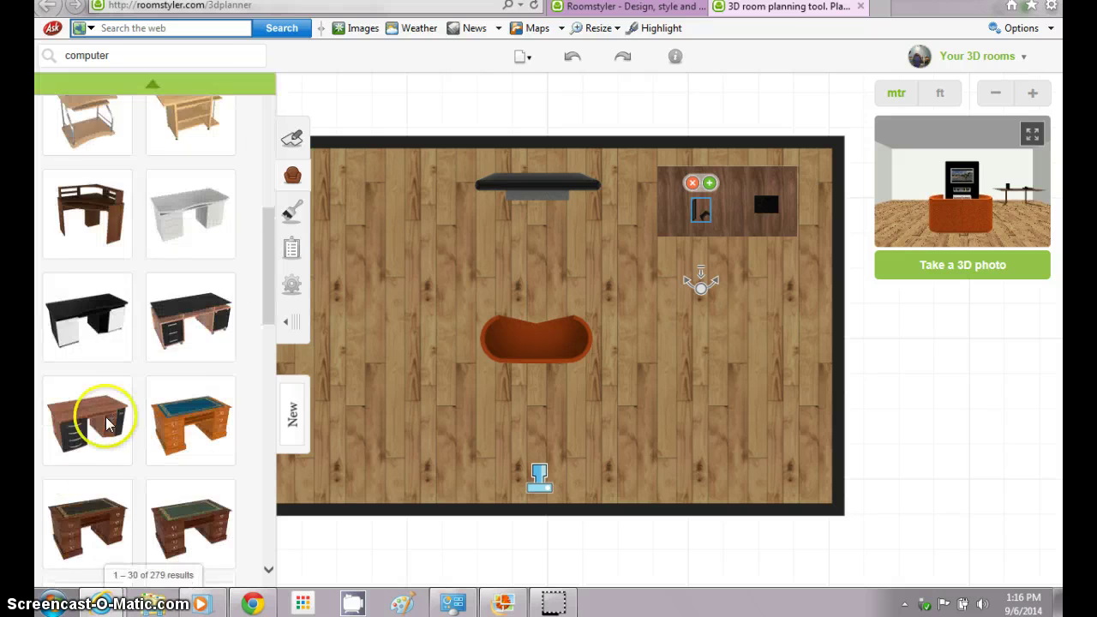
{"action": "scroll", "coordinate": [107, 423], "scroll_direction": "down", "scroll_amount": 1}
{"action": "scroll", "coordinate": [94, 362], "scroll_direction": "up", "scroll_amount": 3}
{"action": "scroll", "coordinate": [92, 343], "scroll_direction": "up", "scroll_amount": 4}
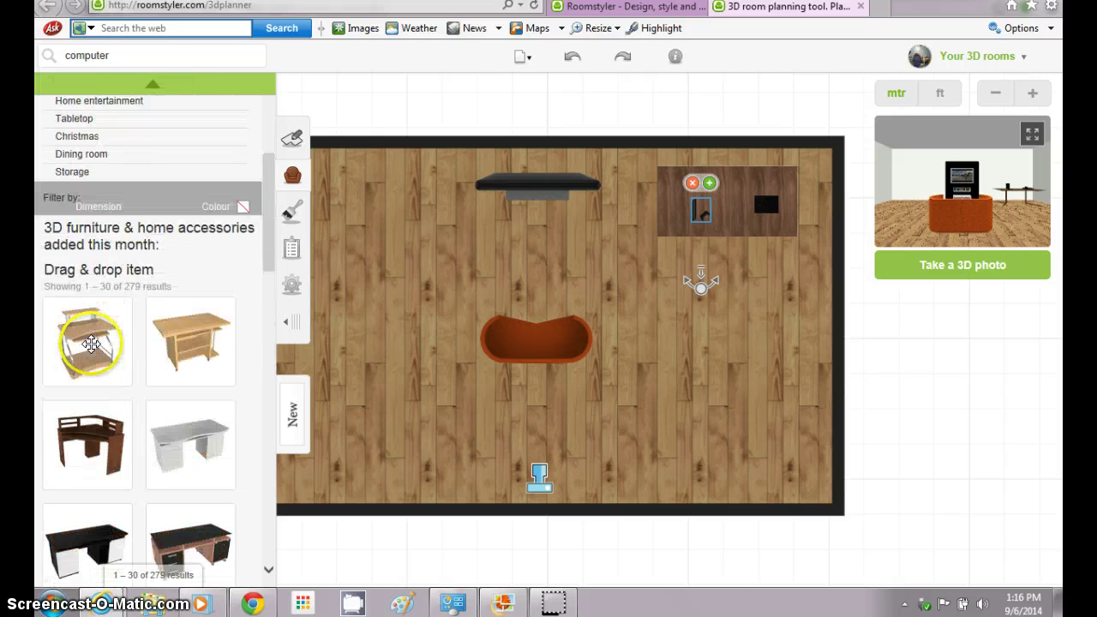
{"action": "scroll", "coordinate": [92, 344], "scroll_direction": "up", "scroll_amount": 2}
{"action": "scroll", "coordinate": [92, 326], "scroll_direction": "up", "scroll_amount": 1}
{"action": "scroll", "coordinate": [135, 245], "scroll_direction": "up", "scroll_amount": 2}
{"action": "scroll", "coordinate": [135, 245], "scroll_direction": "up", "scroll_amount": 1}
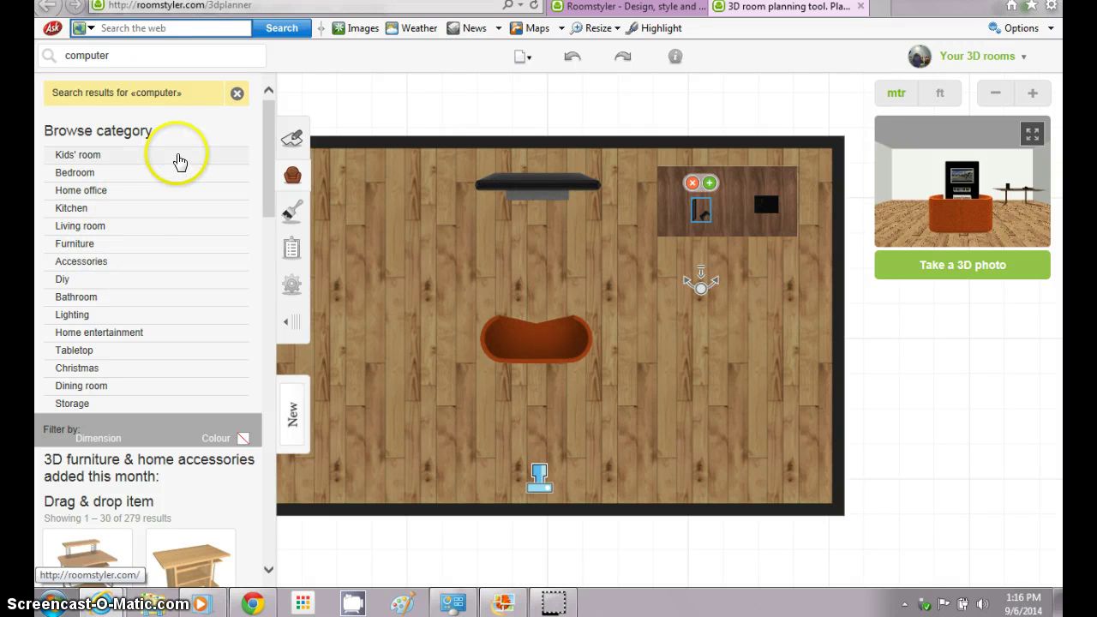
Narrow the results to Home office and browse the desk listings
{"action": "left_click", "coordinate": [168, 194]}
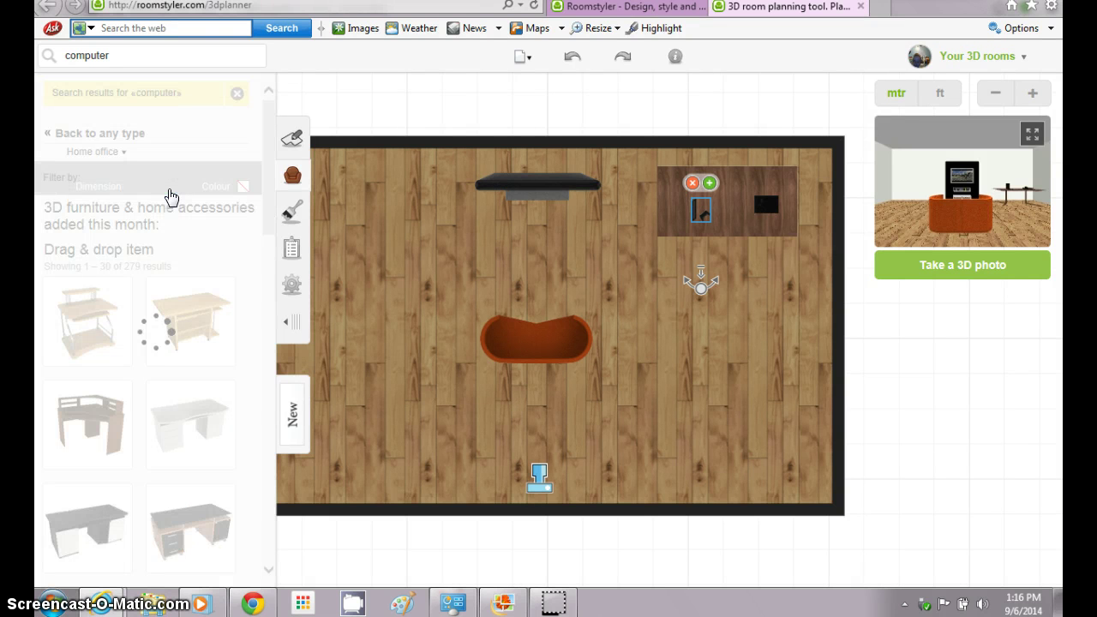
{"action": "scroll", "coordinate": [187, 206], "scroll_direction": "down", "scroll_amount": 3}
{"action": "scroll", "coordinate": [188, 203], "scroll_direction": "down", "scroll_amount": 3}
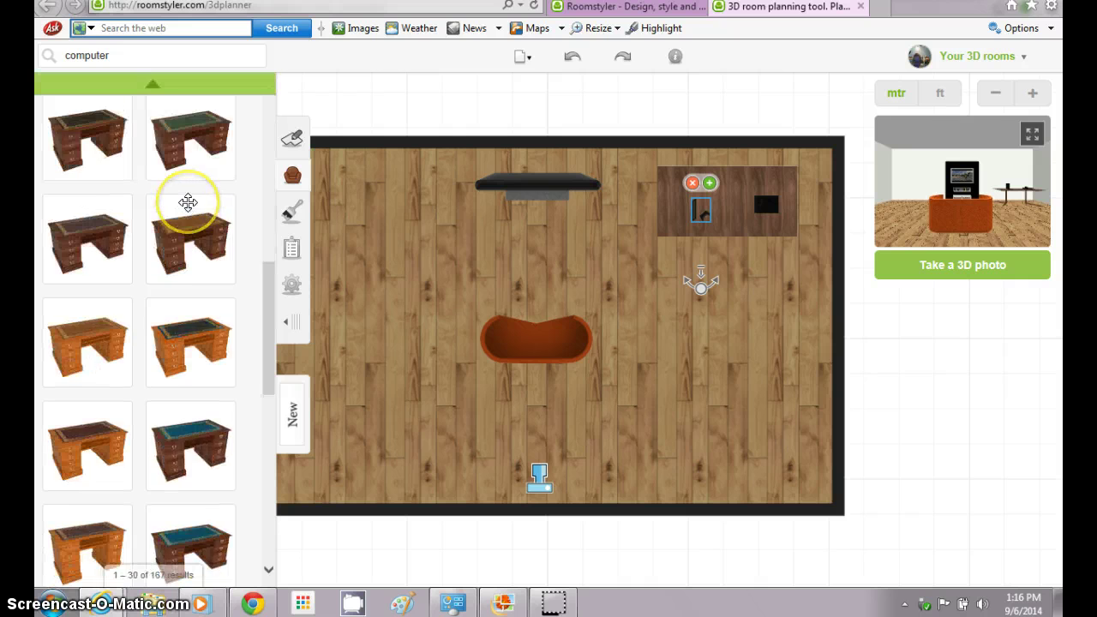
{"action": "scroll", "coordinate": [187, 202], "scroll_direction": "down", "scroll_amount": 2}
{"action": "scroll", "coordinate": [185, 203], "scroll_direction": "down", "scroll_amount": 2}
{"action": "scroll", "coordinate": [189, 206], "scroll_direction": "down", "scroll_amount": 3}
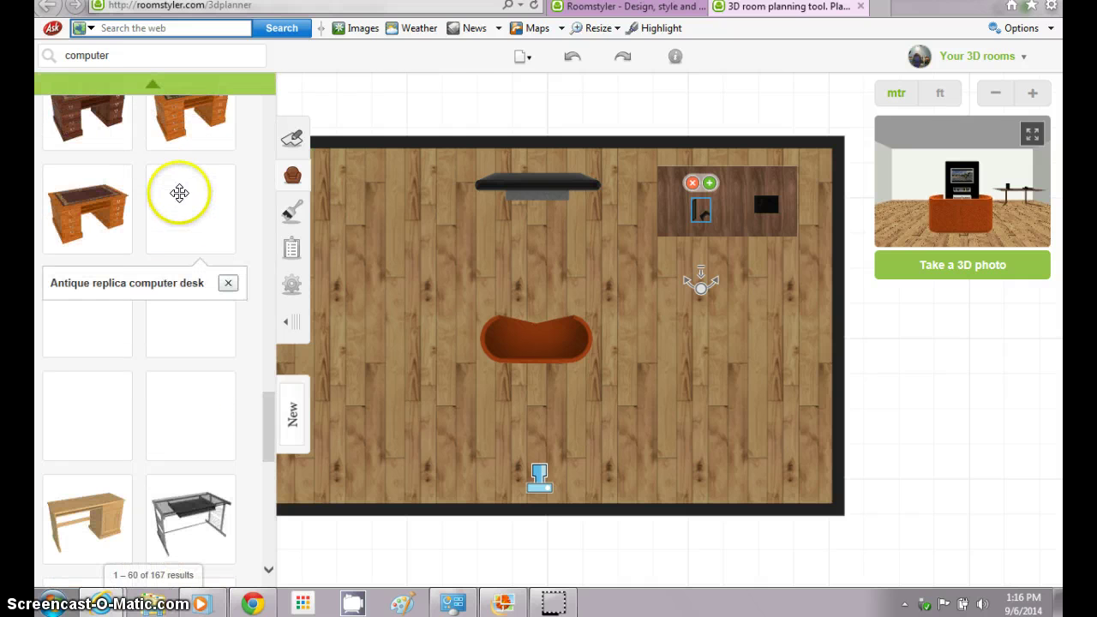
{"action": "scroll", "coordinate": [172, 185], "scroll_direction": "down", "scroll_amount": 3}
{"action": "scroll", "coordinate": [166, 180], "scroll_direction": "down", "scroll_amount": 3}
{"action": "scroll", "coordinate": [145, 171], "scroll_direction": "down", "scroll_amount": 3}
{"action": "scroll", "coordinate": [127, 184], "scroll_direction": "down", "scroll_amount": 3}
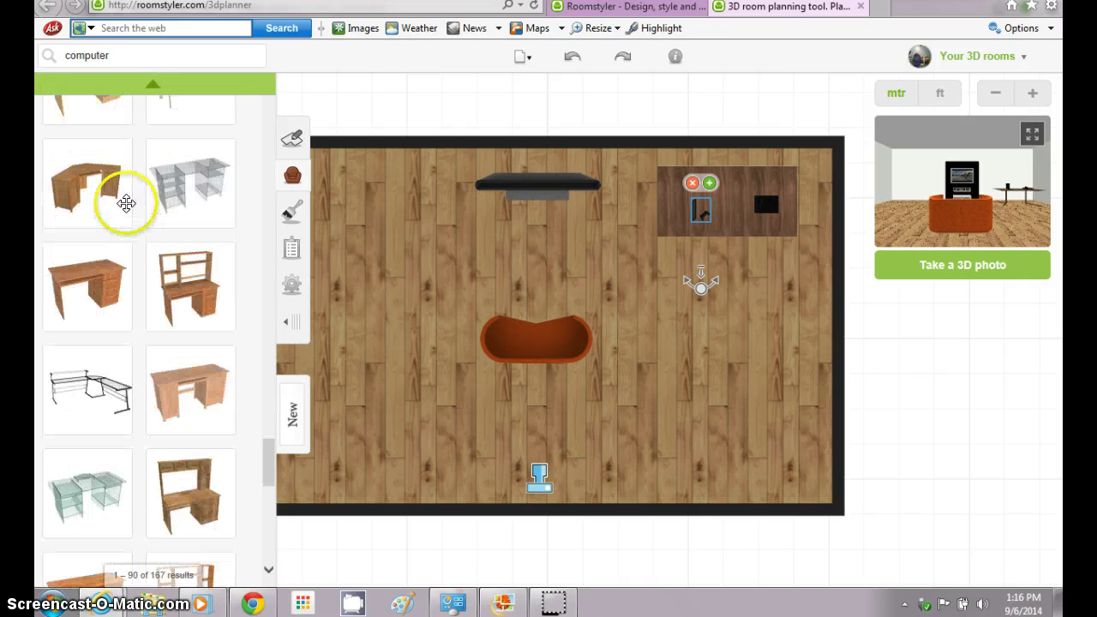
{"action": "scroll", "coordinate": [86, 220], "scroll_direction": "down", "scroll_amount": 3}
{"action": "scroll", "coordinate": [76, 293], "scroll_direction": "down", "scroll_amount": 3}
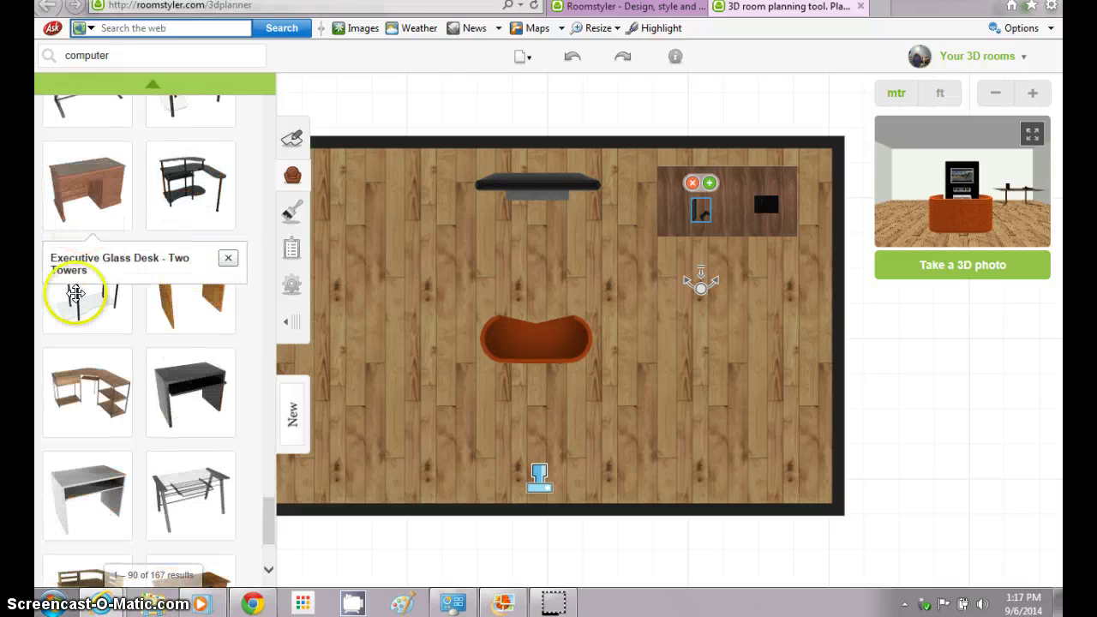
{"action": "scroll", "coordinate": [76, 293], "scroll_direction": "down", "scroll_amount": 2}
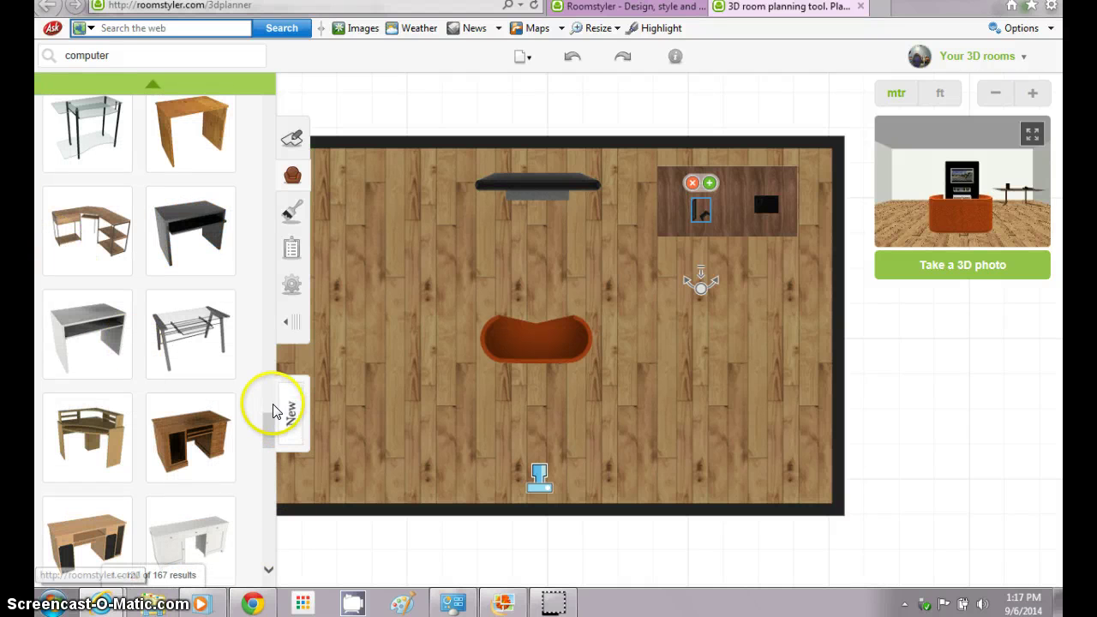
{"action": "scroll", "coordinate": [137, 401], "scroll_direction": "down", "scroll_amount": 3}
{"action": "scroll", "coordinate": [108, 417], "scroll_direction": "down", "scroll_amount": 3}
{"action": "scroll", "coordinate": [93, 428], "scroll_direction": "down", "scroll_amount": 3}
{"action": "scroll", "coordinate": [101, 417], "scroll_direction": "down", "scroll_amount": 2}
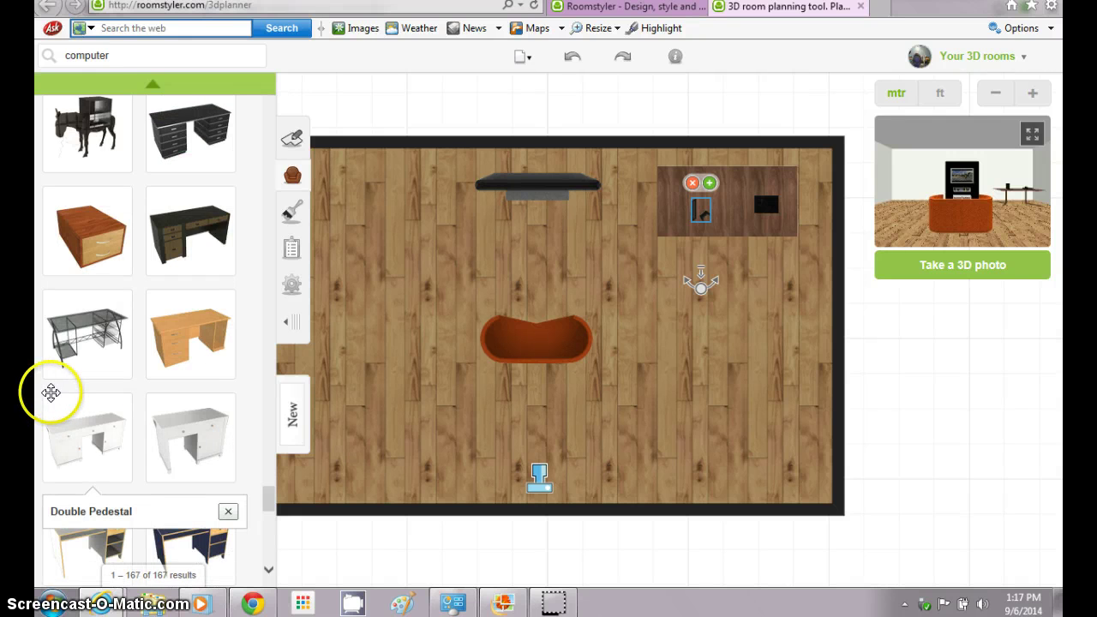
{"action": "scroll", "coordinate": [46, 392], "scroll_direction": "up", "scroll_amount": 2}
{"action": "scroll", "coordinate": [51, 392], "scroll_direction": "up", "scroll_amount": 2}
{"action": "scroll", "coordinate": [51, 392], "scroll_direction": "up", "scroll_amount": 2}
{"action": "scroll", "coordinate": [51, 395], "scroll_direction": "down", "scroll_amount": 1}
{"action": "scroll", "coordinate": [51, 398], "scroll_direction": "down", "scroll_amount": 2}
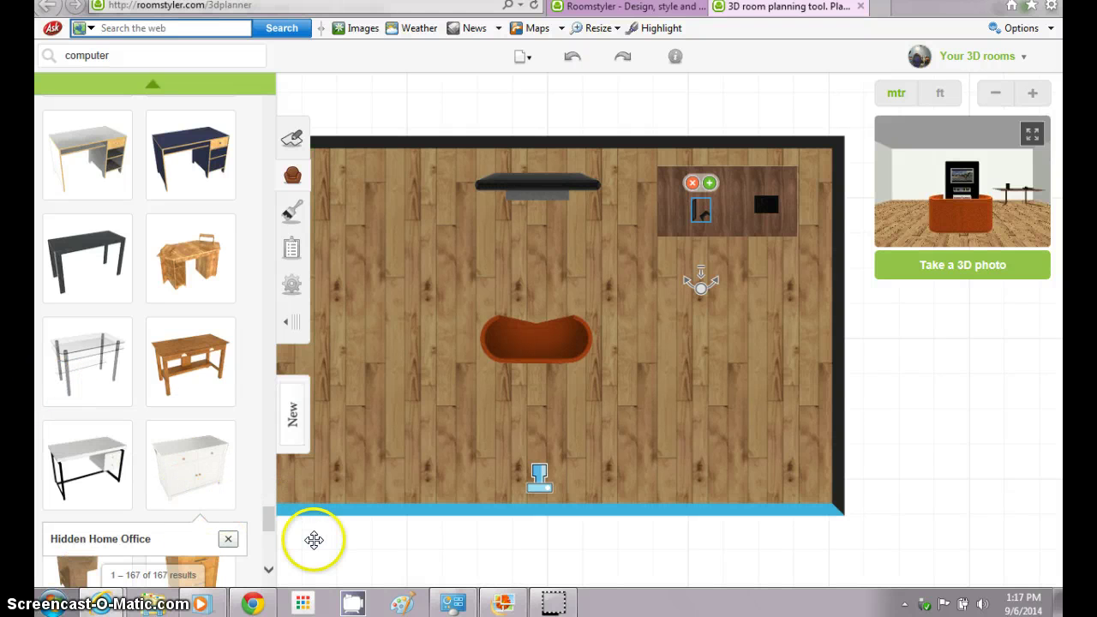
{"action": "mouse_move", "coordinate": [267, 521]}
{"action": "left_mouse_down"}
{"action": "mouse_move", "coordinate": [266, 539]}
{"action": "mouse_move", "coordinate": [245, 113]}
{"action": "left_mouse_up"}
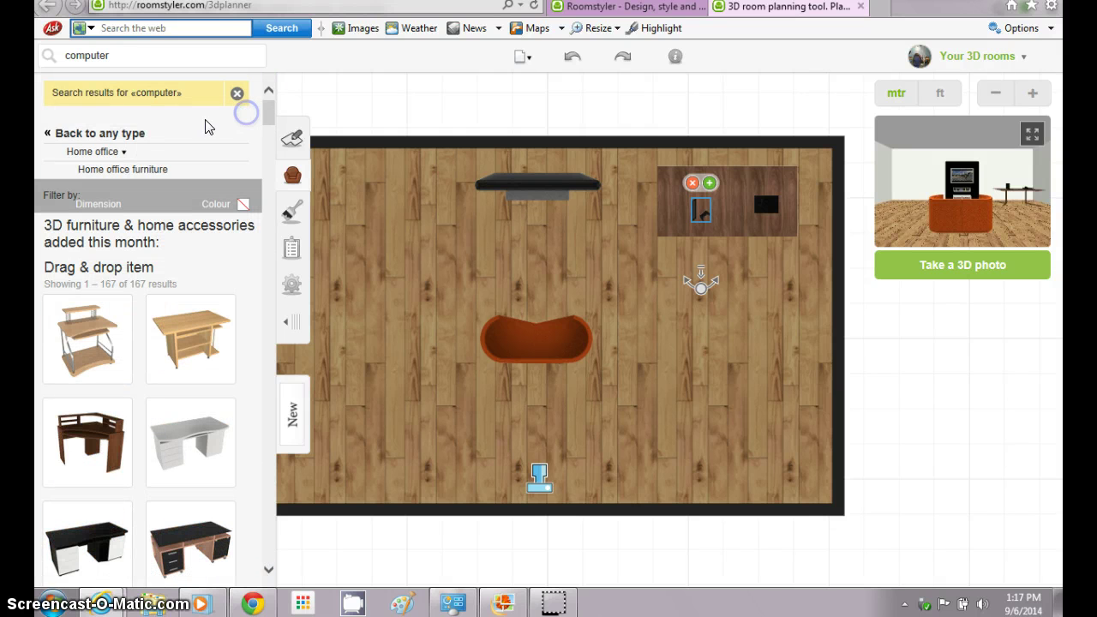
Search for 'laptop' and set the Ergo T340 Laptop Stand on the walnut desk beside the consoles
{"action": "left_click", "coordinate": [124, 60]}
{"action": "type", "text": "laptop"}
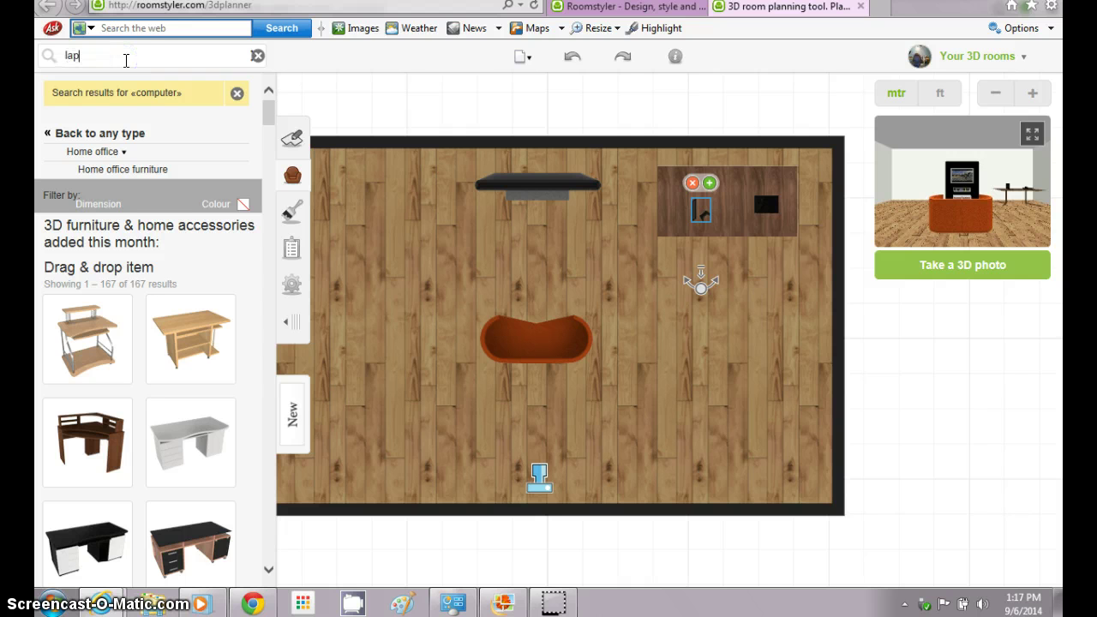
{"action": "key", "text": "Return"}
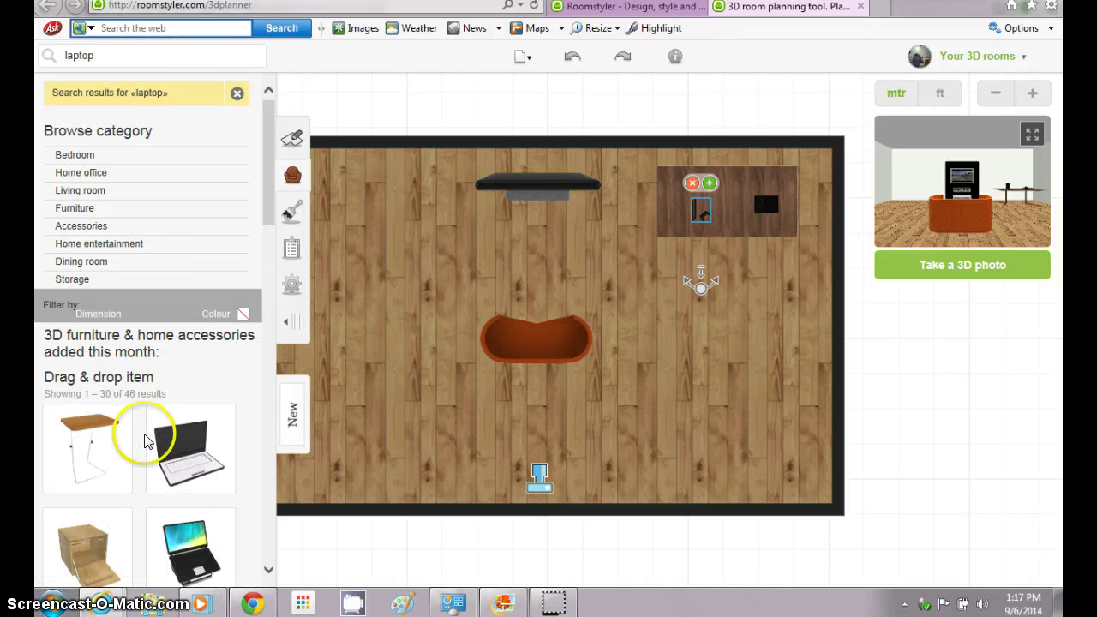
{"action": "scroll", "coordinate": [144, 438], "scroll_direction": "down", "scroll_amount": 5}
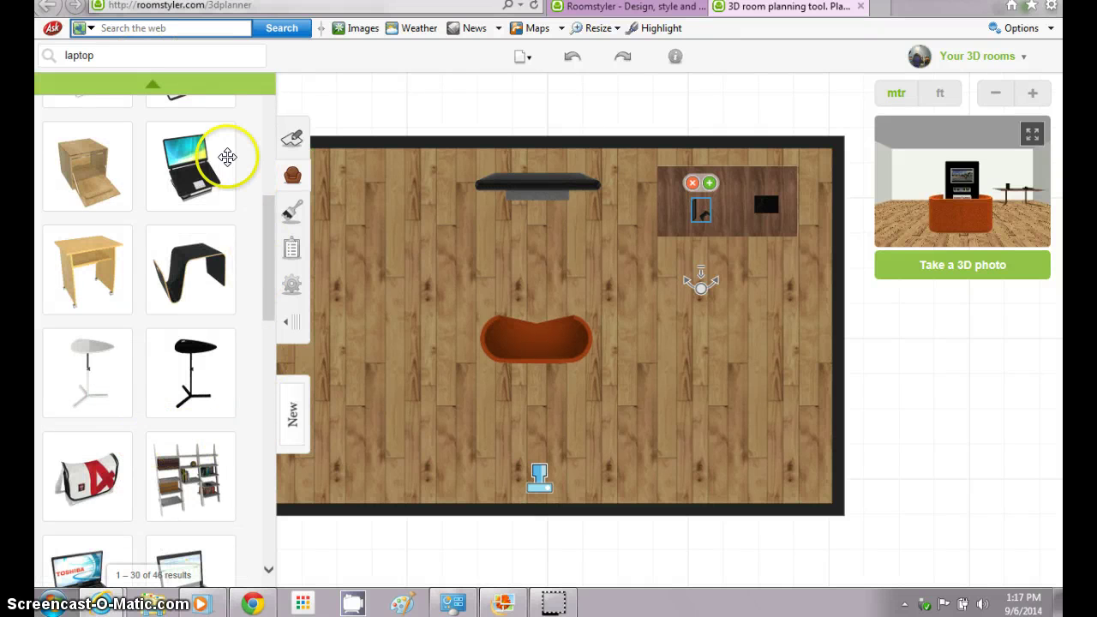
{"action": "mouse_move", "coordinate": [187, 156]}
{"action": "left_mouse_down"}
{"action": "mouse_move", "coordinate": [754, 218]}
{"action": "mouse_move", "coordinate": [581, 263]}
{"action": "left_mouse_up"}
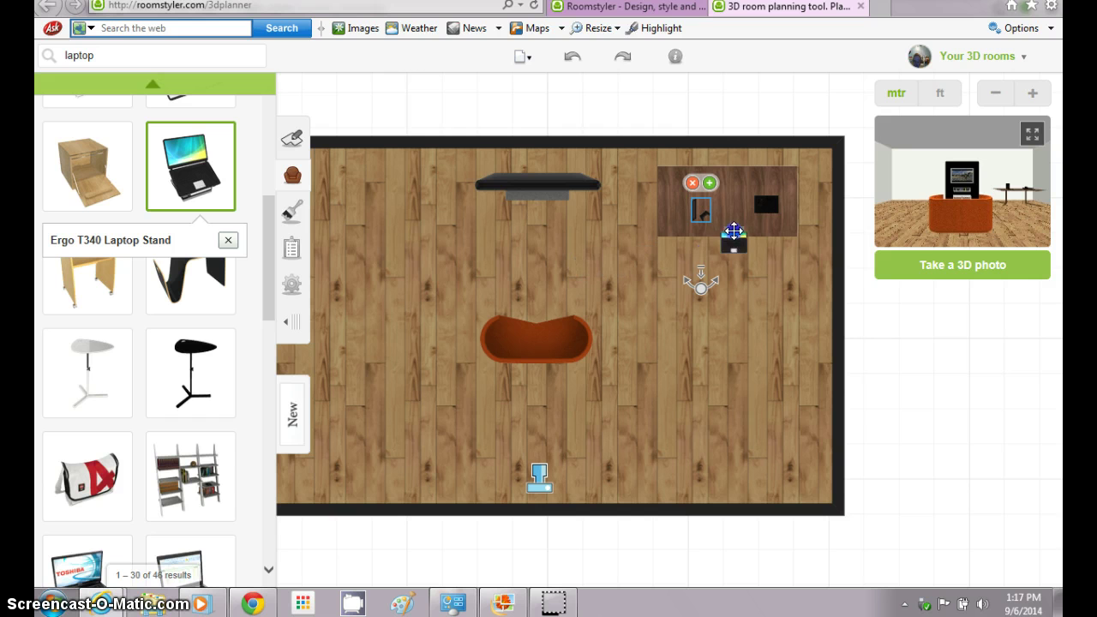
{"action": "left_click_drag", "start_coordinate": [582, 263], "coordinate": [730, 219]}
{"action": "left_click", "coordinate": [729, 246]}
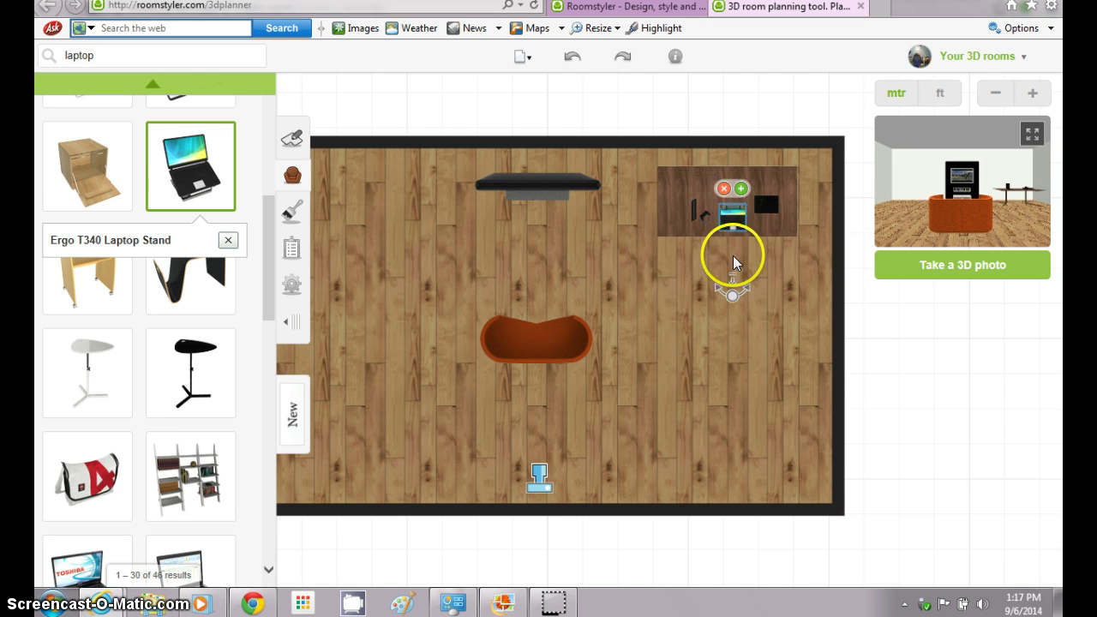
{"action": "left_click", "coordinate": [729, 247]}
{"action": "left_click_drag", "start_coordinate": [727, 247], "coordinate": [729, 215]}
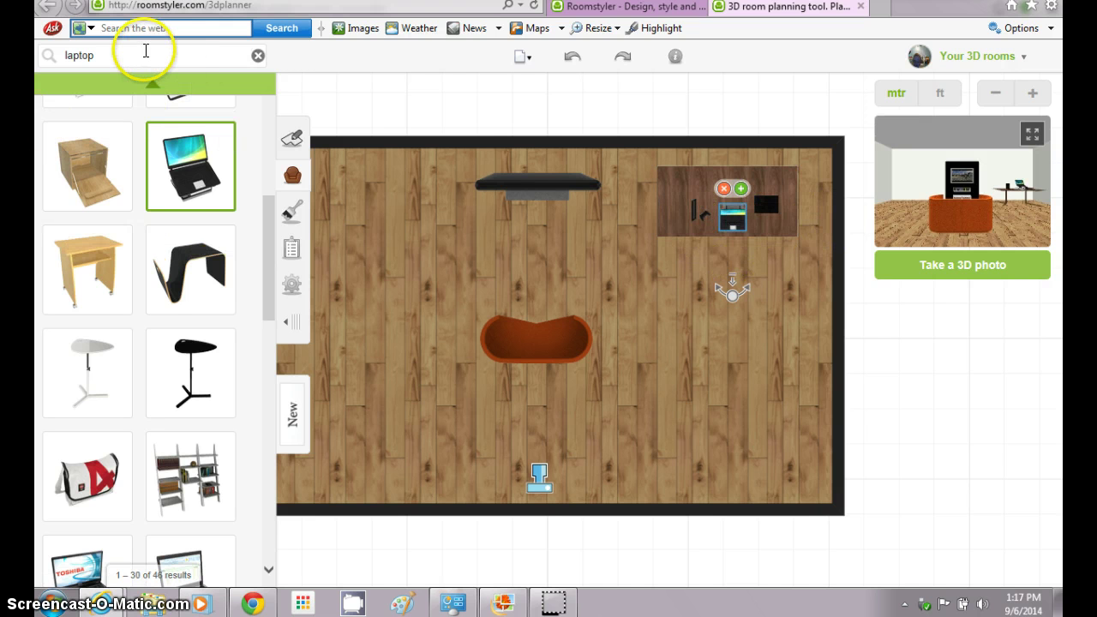
Add a beech Freshman laptop trolley to the room's upper-left area
{"action": "left_click", "coordinate": [196, 262]}
{"action": "left_click", "coordinate": [74, 251]}
{"action": "left_click_drag", "start_coordinate": [74, 250], "coordinate": [369, 244]}
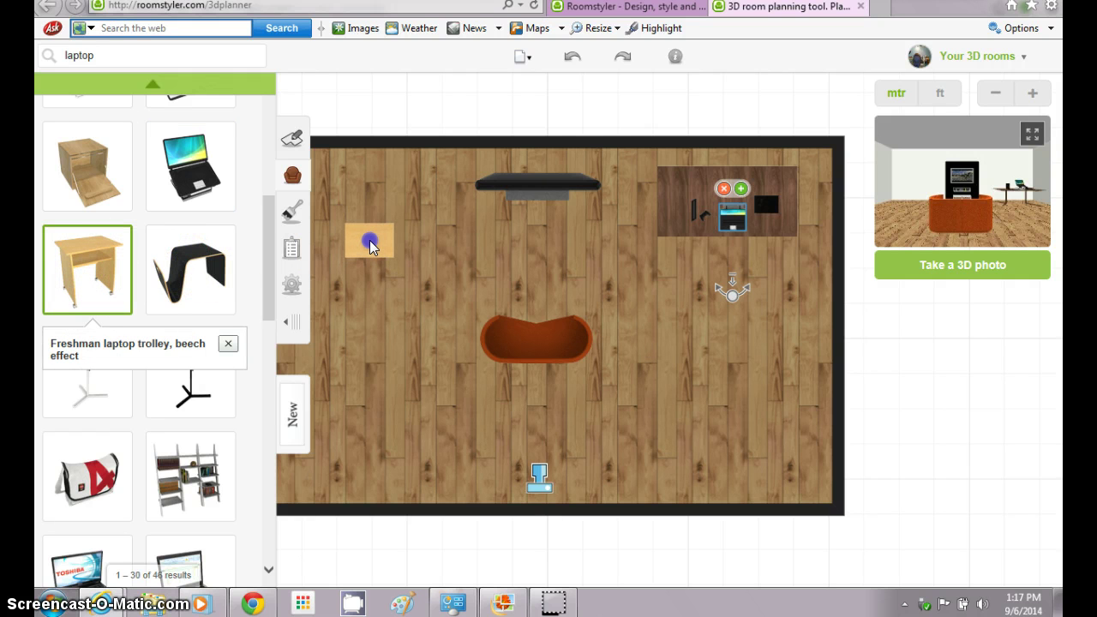
{"action": "left_click", "coordinate": [380, 210]}
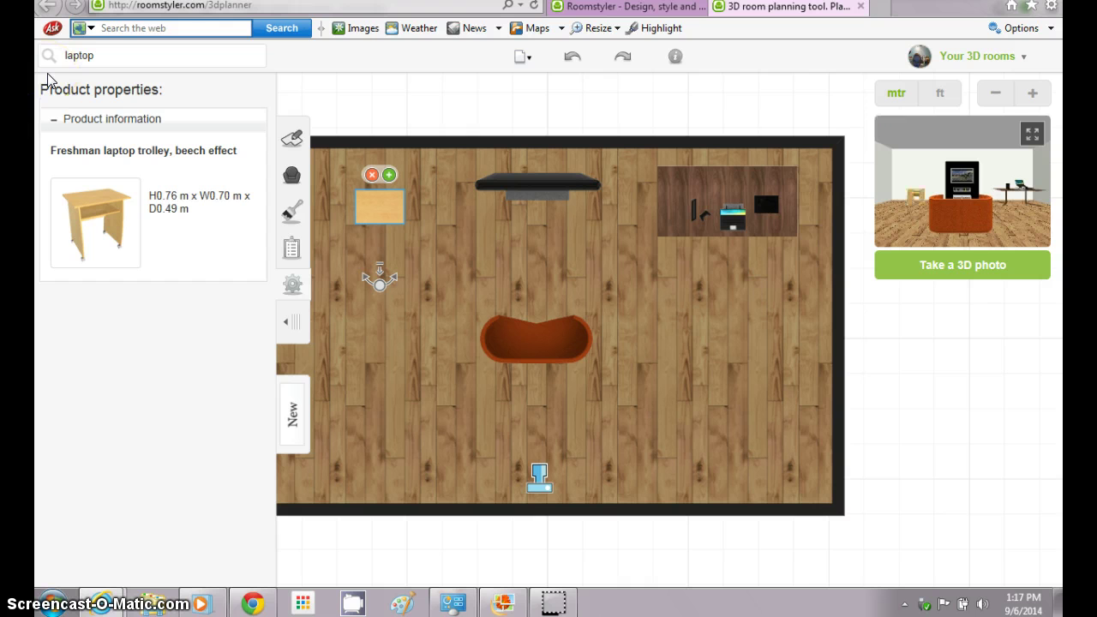
Rerun the laptop search and place a second trolley beside the first
{"action": "left_click", "coordinate": [114, 57]}
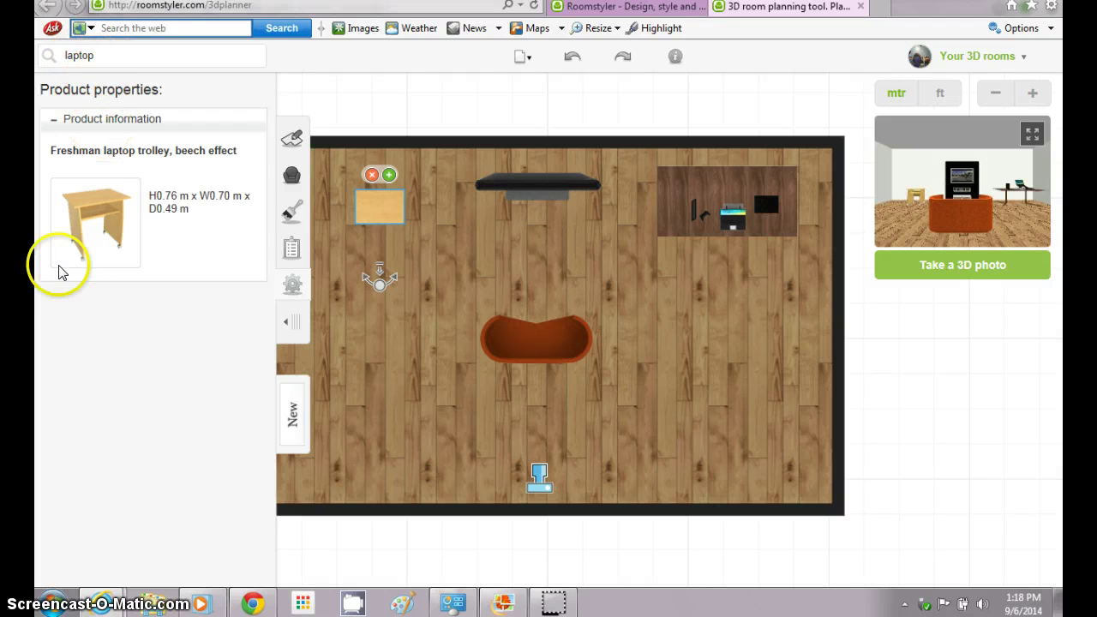
{"action": "left_click_drag", "start_coordinate": [102, 228], "coordinate": [141, 225]}
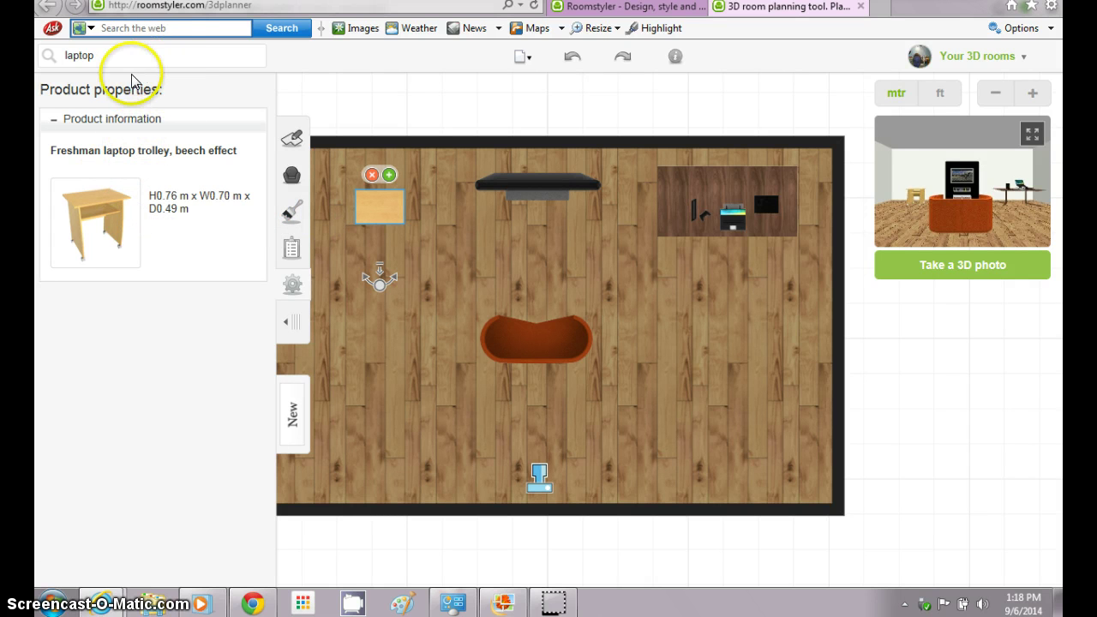
{"action": "left_click", "coordinate": [153, 55]}
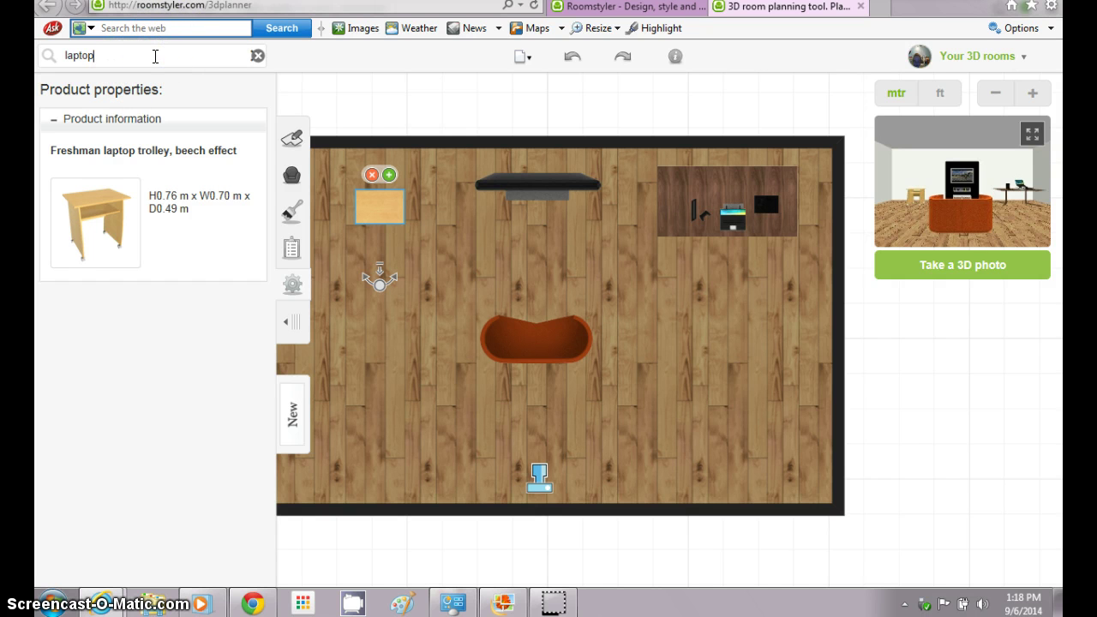
{"action": "key", "text": "Return"}
{"action": "scroll", "coordinate": [89, 368], "scroll_direction": "down", "scroll_amount": 5}
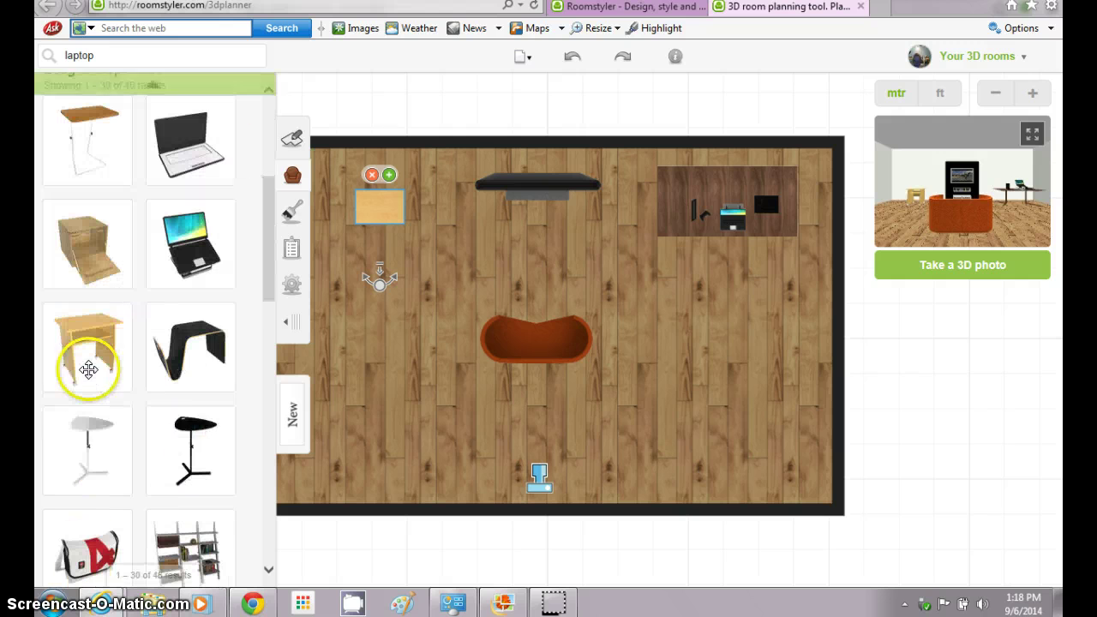
{"action": "mouse_move", "coordinate": [89, 368]}
{"action": "left_mouse_down"}
{"action": "mouse_move", "coordinate": [392, 333]}
{"action": "mouse_move", "coordinate": [444, 244]}
{"action": "left_mouse_up"}
{"action": "left_click", "coordinate": [443, 309]}
{"action": "left_click", "coordinate": [437, 243]}
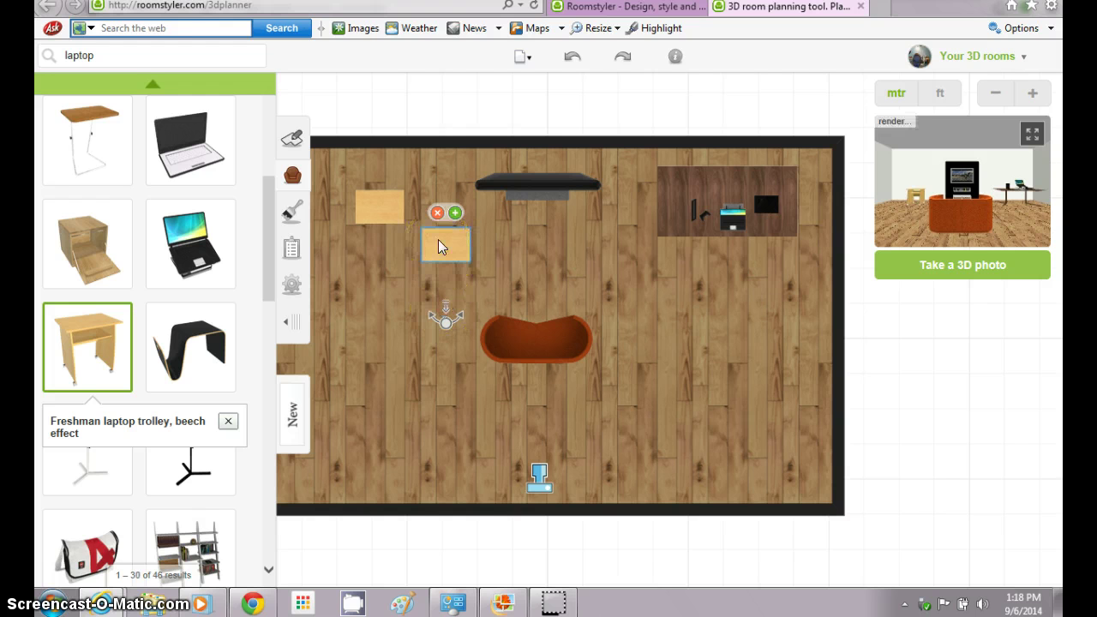
{"action": "mouse_move", "coordinate": [438, 243]}
{"action": "left_mouse_down"}
{"action": "mouse_move", "coordinate": [380, 278]}
{"action": "mouse_move", "coordinate": [421, 267]}
{"action": "mouse_move", "coordinate": [434, 246]}
{"action": "mouse_move", "coordinate": [427, 201]}
{"action": "left_mouse_up"}
{"action": "left_click", "coordinate": [127, 63]}
{"action": "type", "text": "printer"}
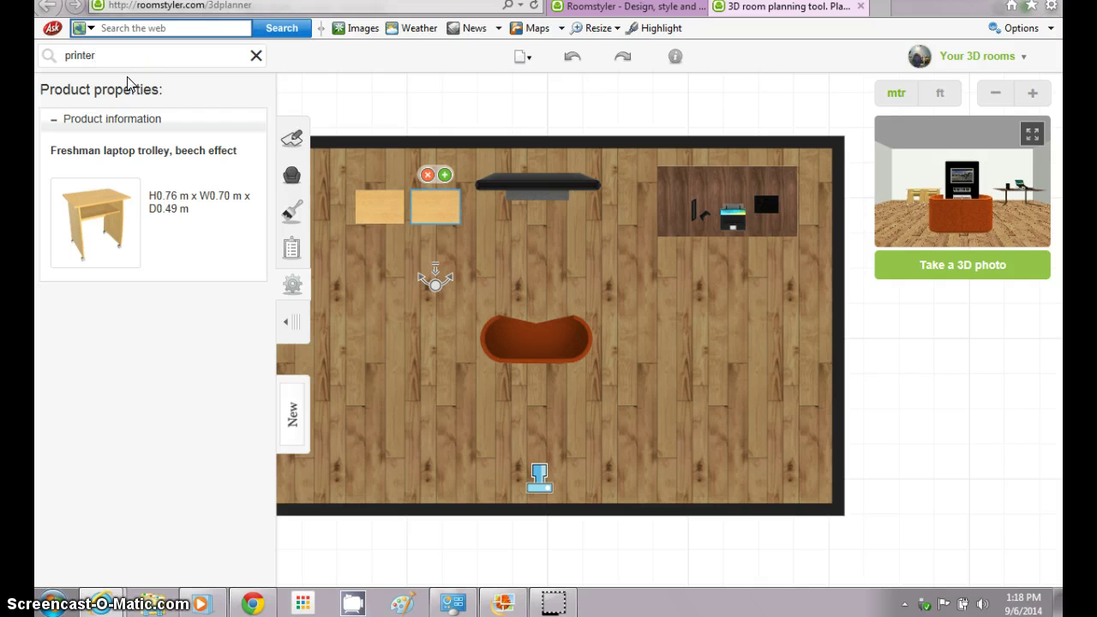
Search for 'printer' and browse the printer results
{"action": "key", "text": "Return"}
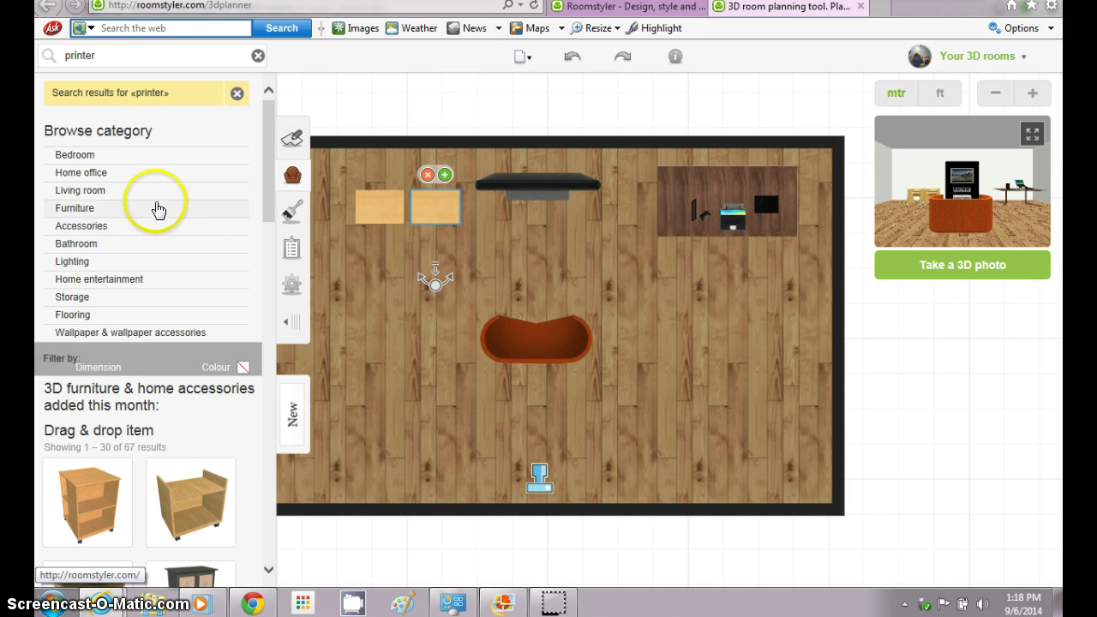
{"action": "scroll", "coordinate": [87, 355], "scroll_direction": "down", "scroll_amount": 4}
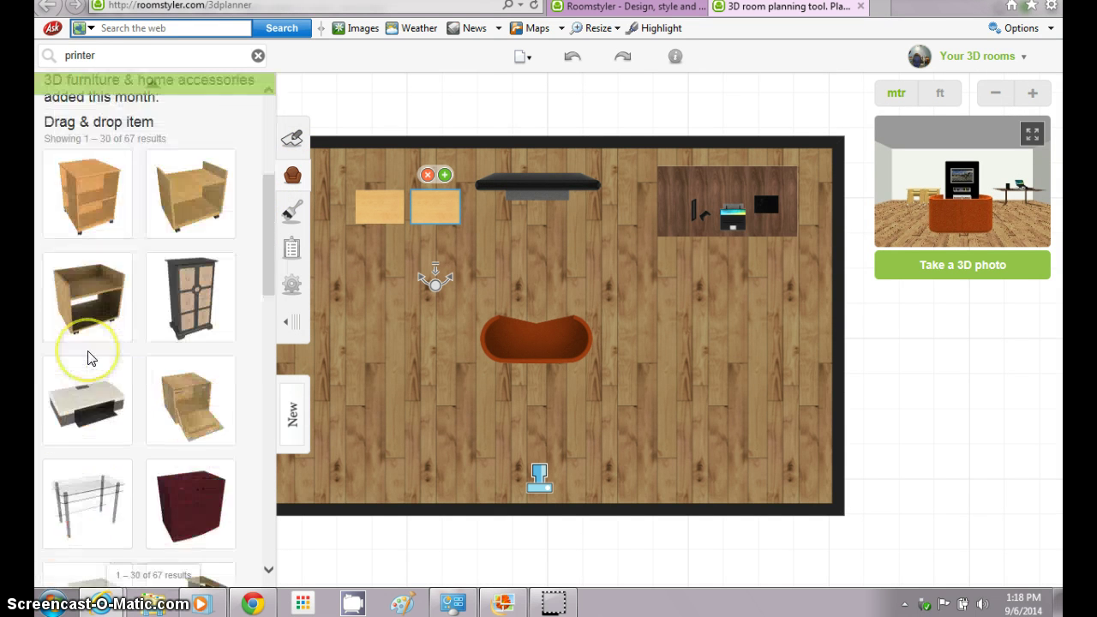
{"action": "scroll", "coordinate": [87, 352], "scroll_direction": "down", "scroll_amount": 2}
{"action": "scroll", "coordinate": [89, 356], "scroll_direction": "down", "scroll_amount": 2}
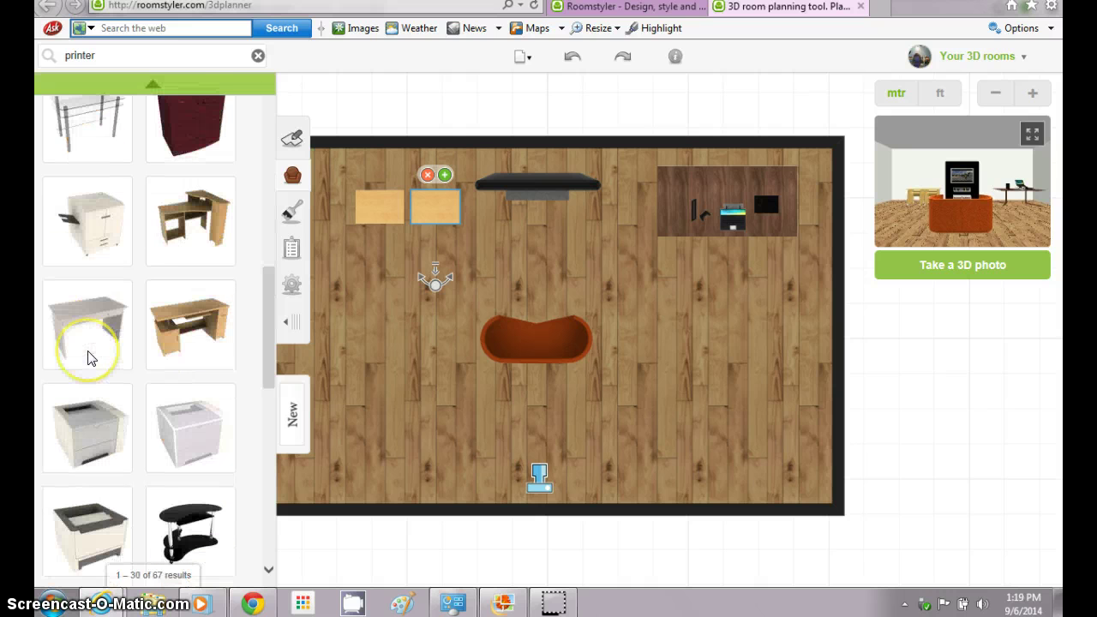
{"action": "scroll", "coordinate": [89, 356], "scroll_direction": "down", "scroll_amount": 3}
{"action": "scroll", "coordinate": [87, 350], "scroll_direction": "down", "scroll_amount": 2}
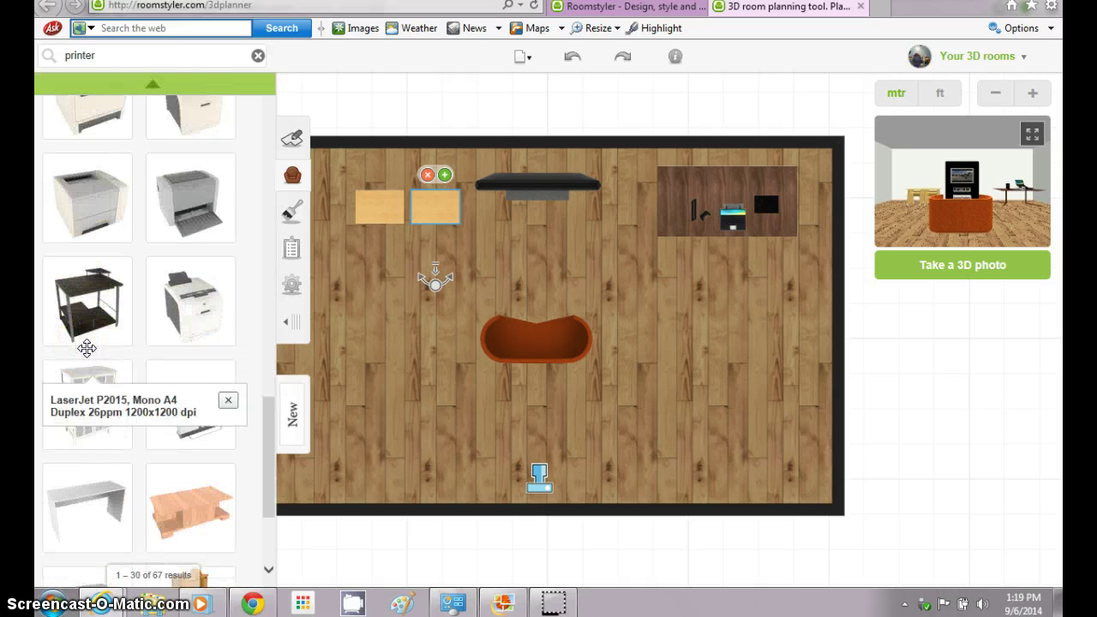
{"action": "left_click", "coordinate": [87, 347]}
{"action": "scroll", "coordinate": [86, 338], "scroll_direction": "up", "scroll_amount": 2}
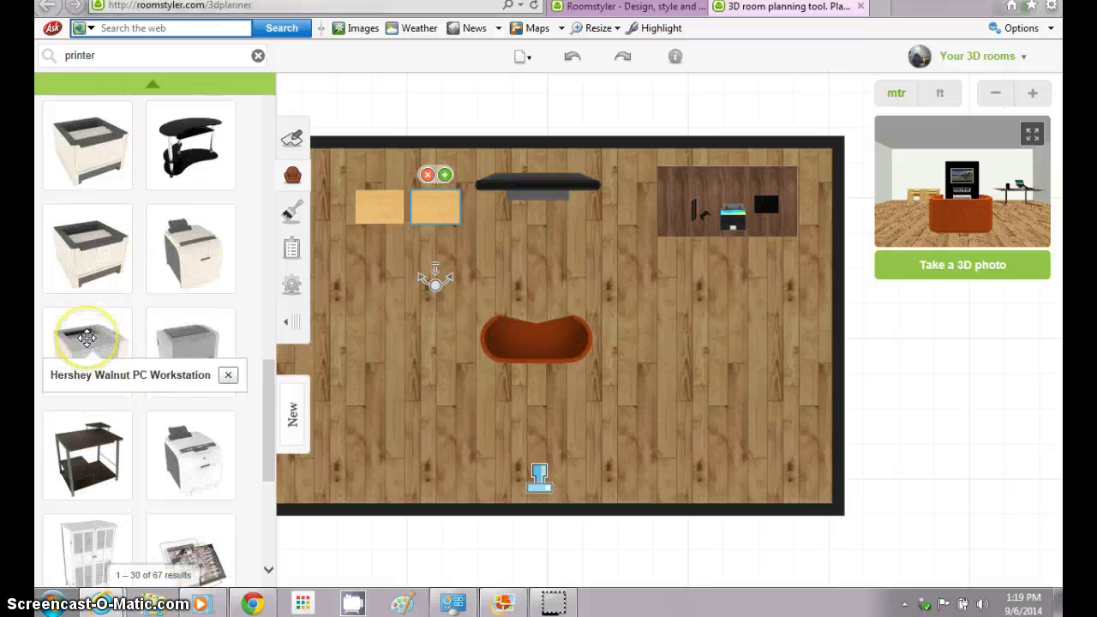
{"action": "scroll", "coordinate": [94, 343], "scroll_direction": "up", "scroll_amount": 2}
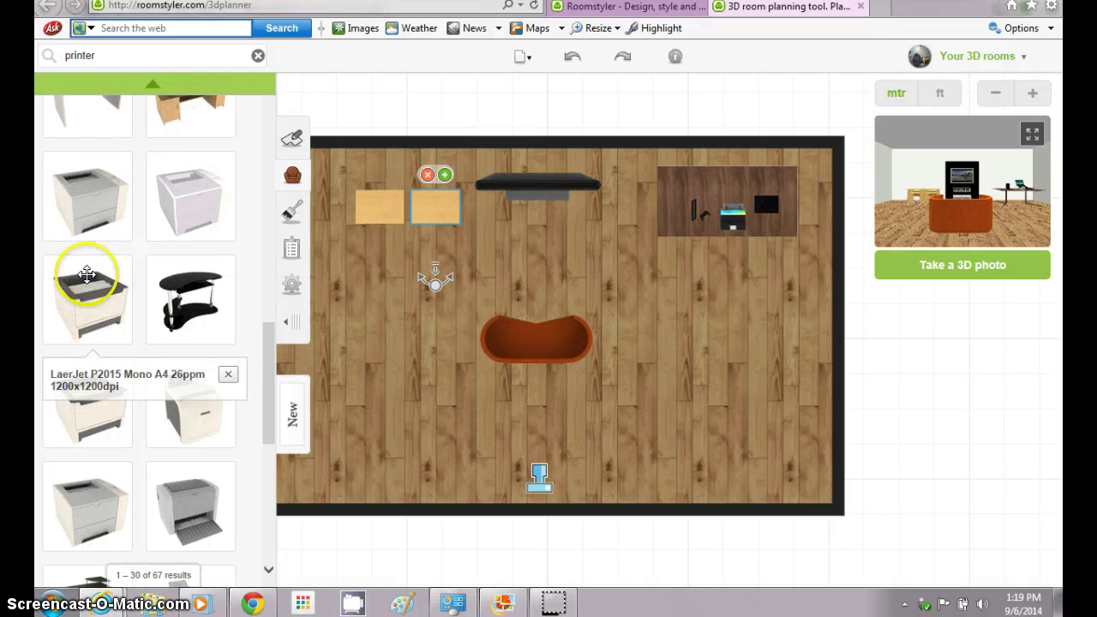
{"action": "scroll", "coordinate": [86, 225], "scroll_direction": "up", "scroll_amount": 1}
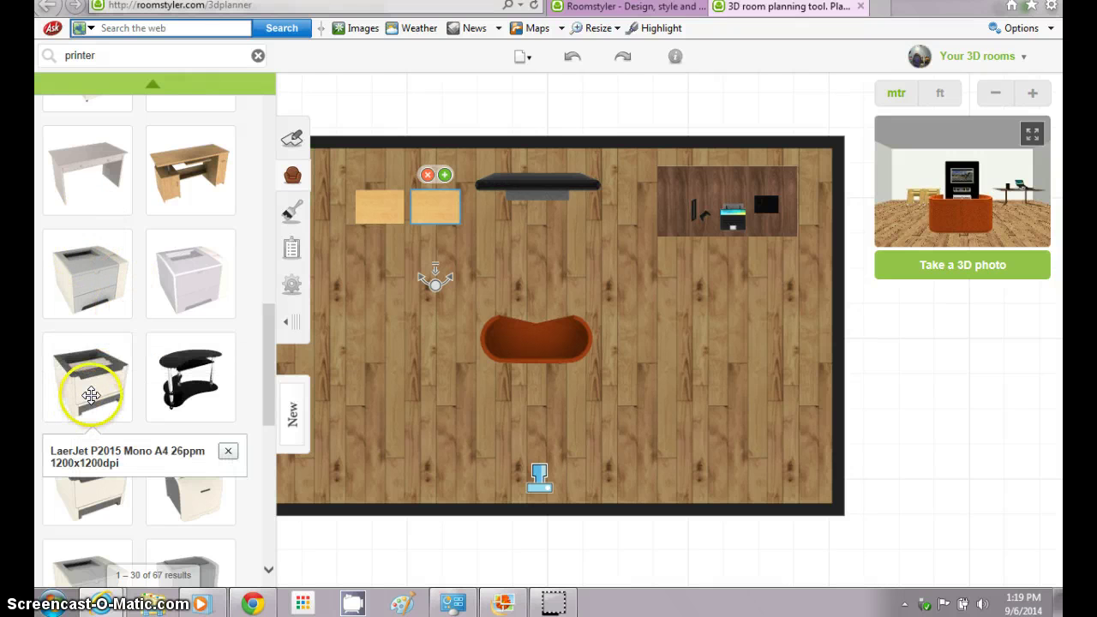
{"action": "scroll", "coordinate": [91, 394], "scroll_direction": "down", "scroll_amount": 2}
{"action": "scroll", "coordinate": [90, 394], "scroll_direction": "down", "scroll_amount": 2}
{"action": "scroll", "coordinate": [90, 394], "scroll_direction": "down", "scroll_amount": 2}
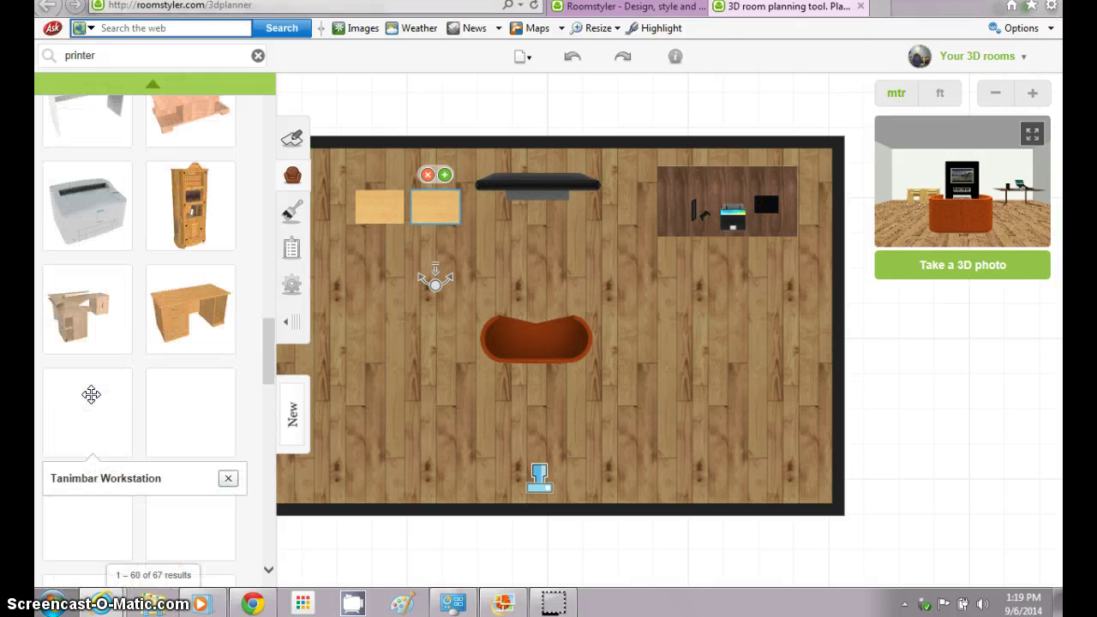
{"action": "scroll", "coordinate": [97, 274], "scroll_direction": "down", "scroll_amount": 2}
{"action": "scroll", "coordinate": [96, 257], "scroll_direction": "up", "scroll_amount": 2}
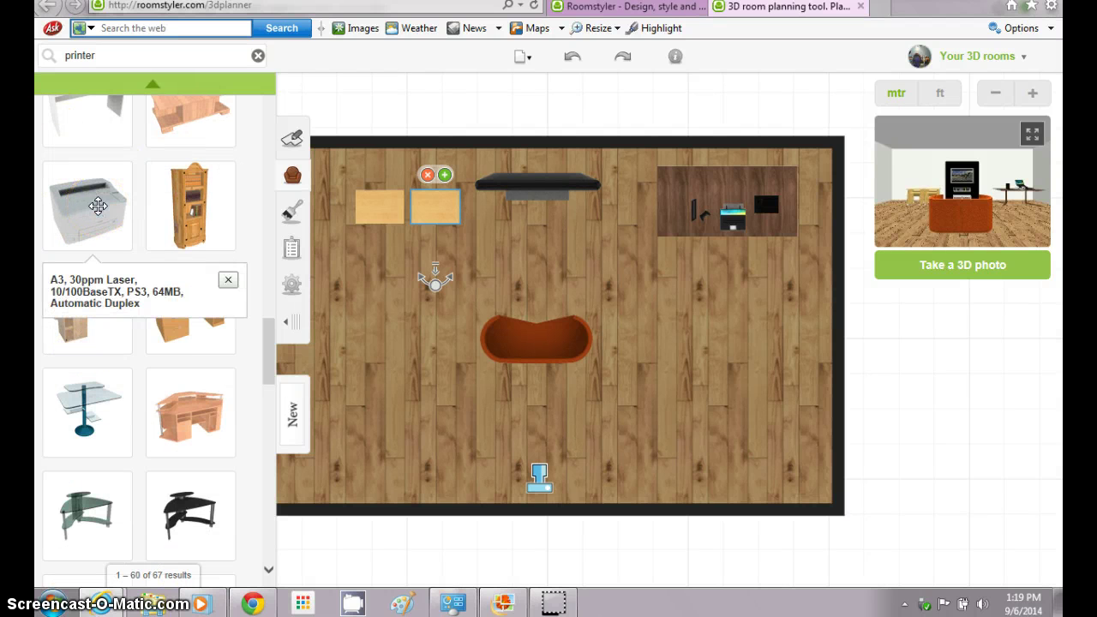
Place the grey A3 laser printer on the left beech laptop trolley
{"action": "mouse_move", "coordinate": [100, 202]}
{"action": "left_mouse_down"}
{"action": "mouse_move", "coordinate": [470, 223]}
{"action": "mouse_move", "coordinate": [435, 214]}
{"action": "left_mouse_up"}
{"action": "left_click_drag", "start_coordinate": [585, 252], "coordinate": [433, 247]}
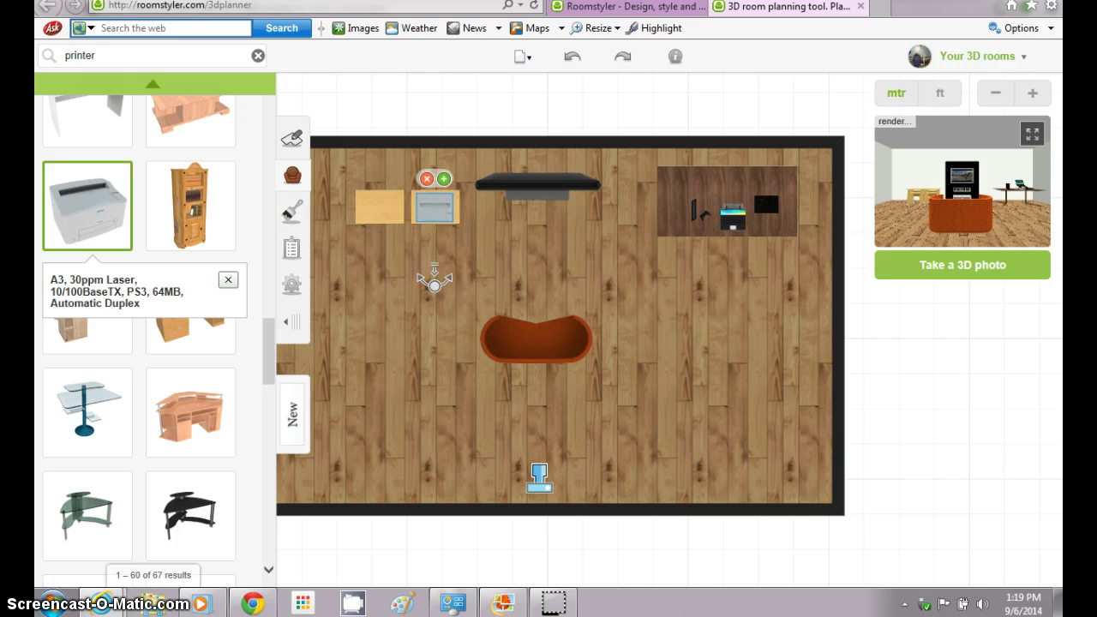
{"action": "left_click_drag", "start_coordinate": [742, 220], "coordinate": [394, 204]}
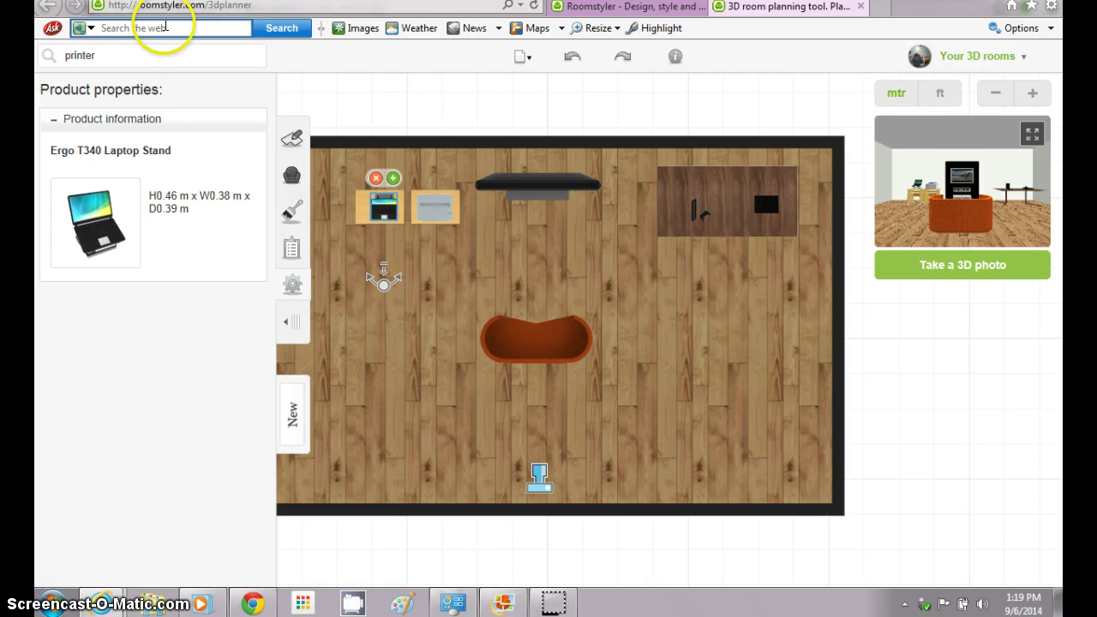
Request a 3D photo of the room and review the no-windows warning
{"action": "left_click", "coordinate": [955, 276]}
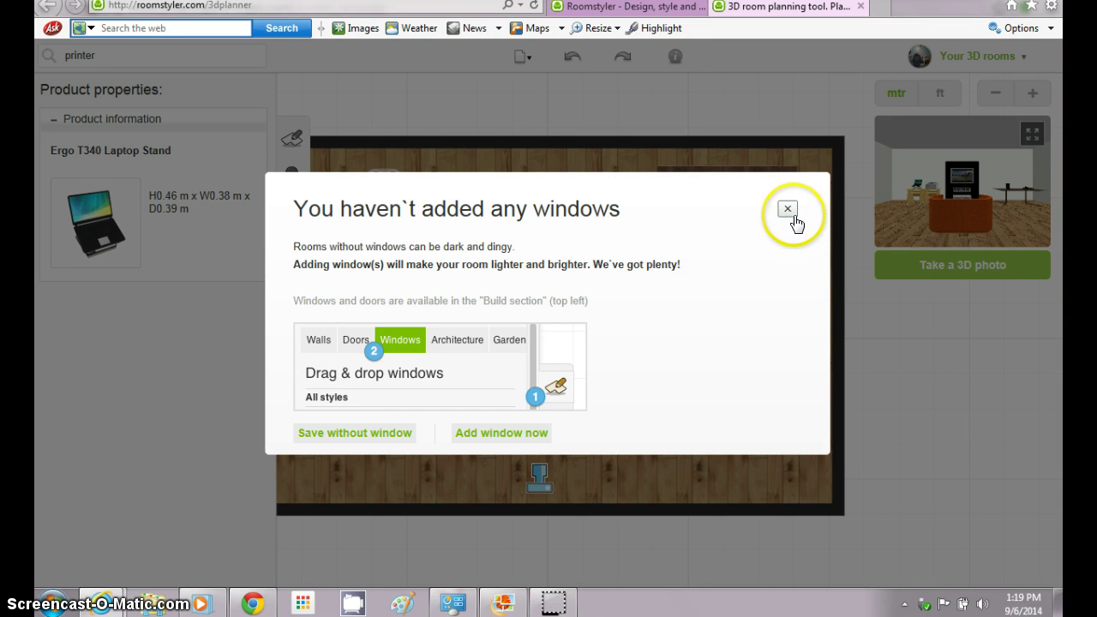
{"action": "left_click", "coordinate": [410, 343]}
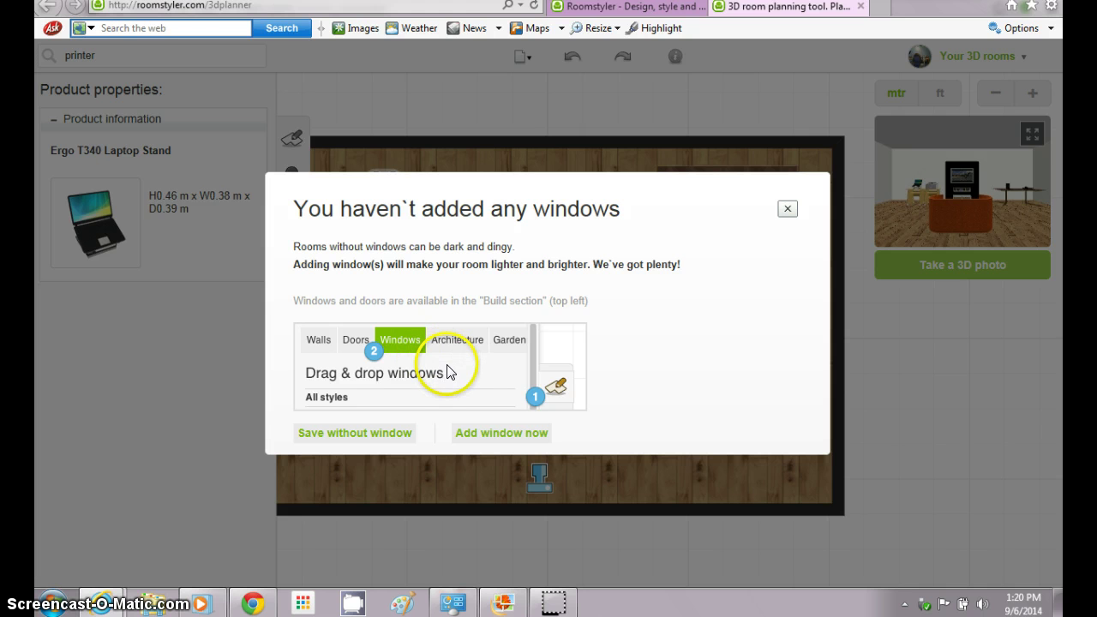
{"action": "left_click", "coordinate": [407, 398]}
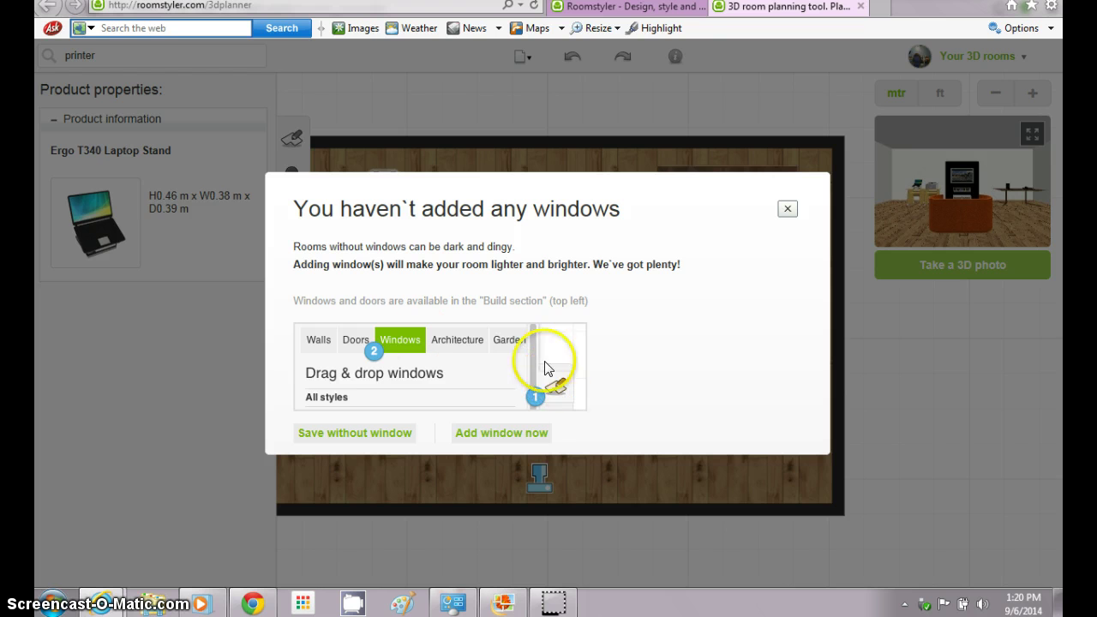
{"action": "left_click", "coordinate": [394, 341]}
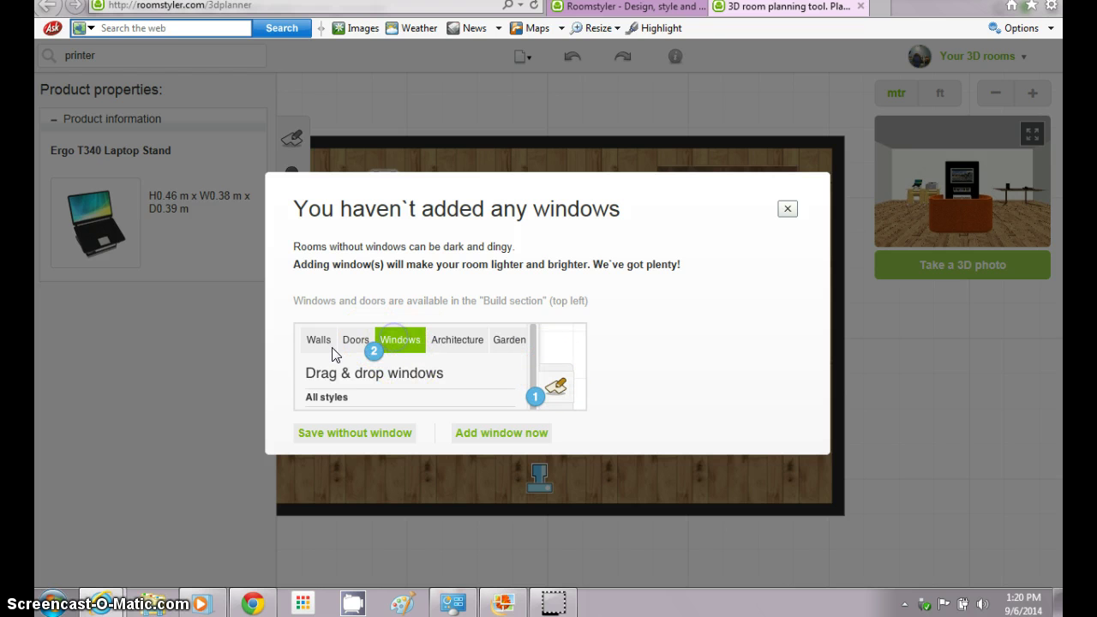
{"action": "left_click", "coordinate": [372, 356]}
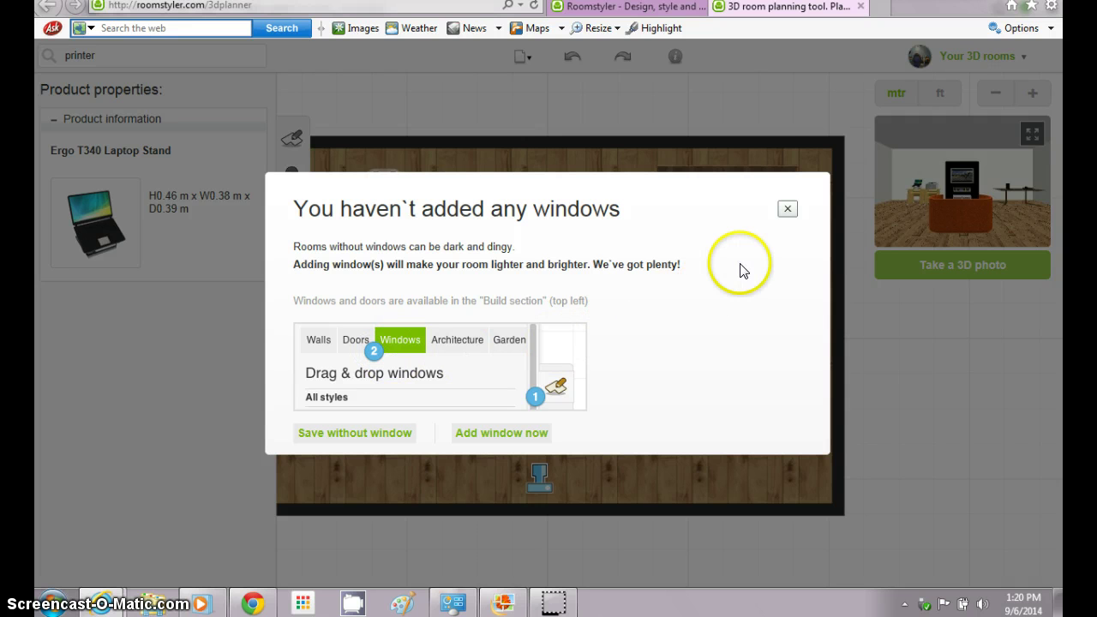
Choose 'Add window now' and set a window into the right wall
{"action": "left_click", "coordinate": [509, 433]}
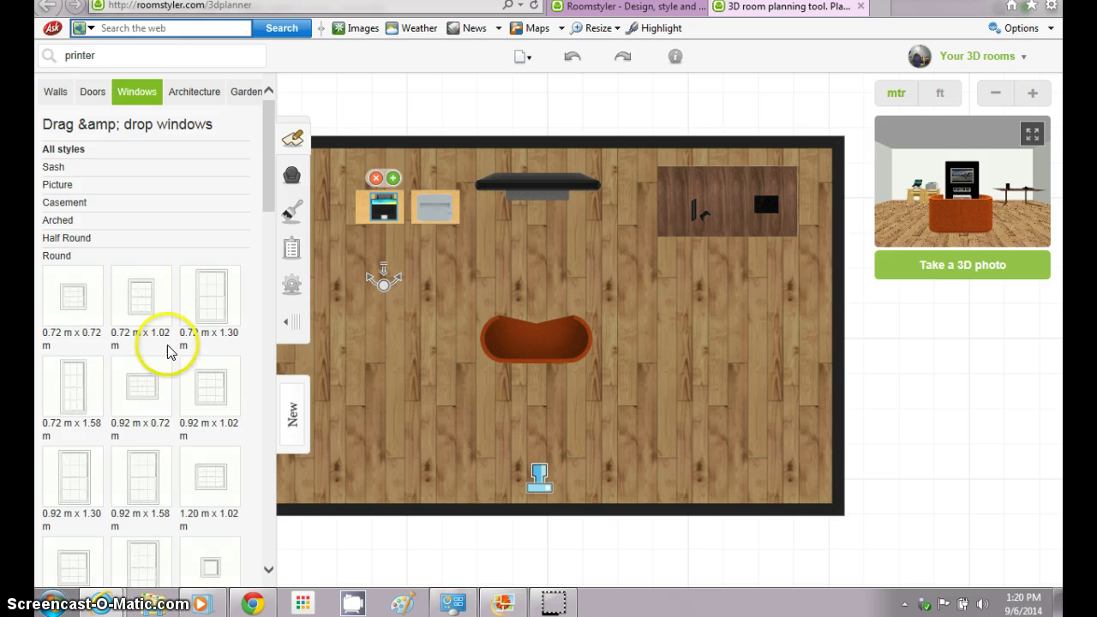
{"action": "scroll", "coordinate": [88, 363], "scroll_direction": "down", "scroll_amount": 3}
{"action": "scroll", "coordinate": [96, 361], "scroll_direction": "down", "scroll_amount": 1}
{"action": "scroll", "coordinate": [95, 361], "scroll_direction": "down", "scroll_amount": 2}
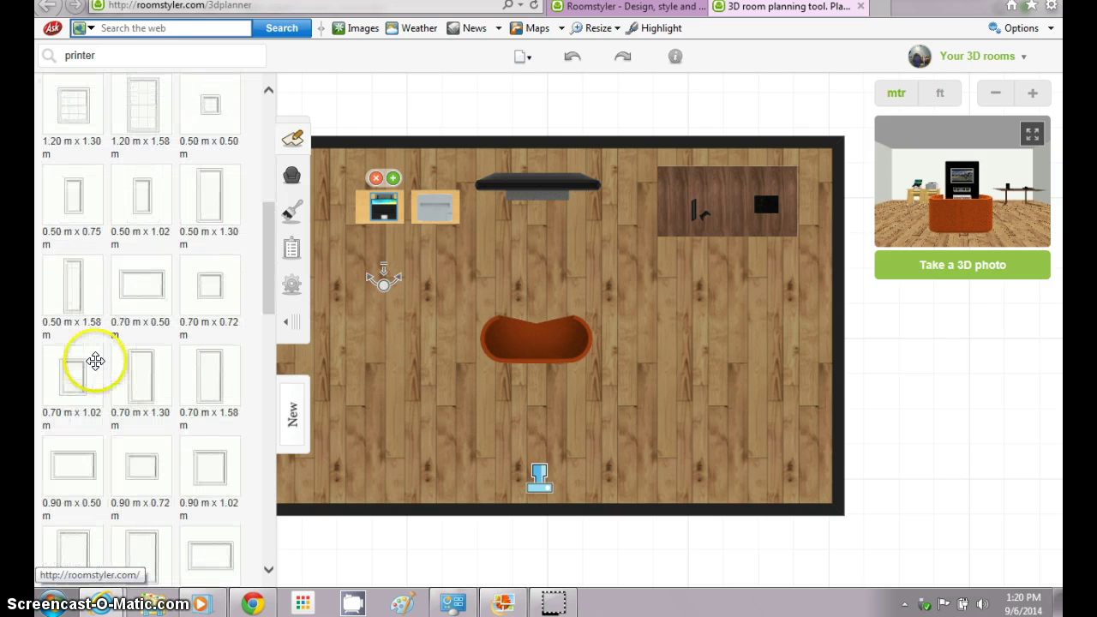
{"action": "left_click_drag", "start_coordinate": [154, 107], "coordinate": [825, 338]}
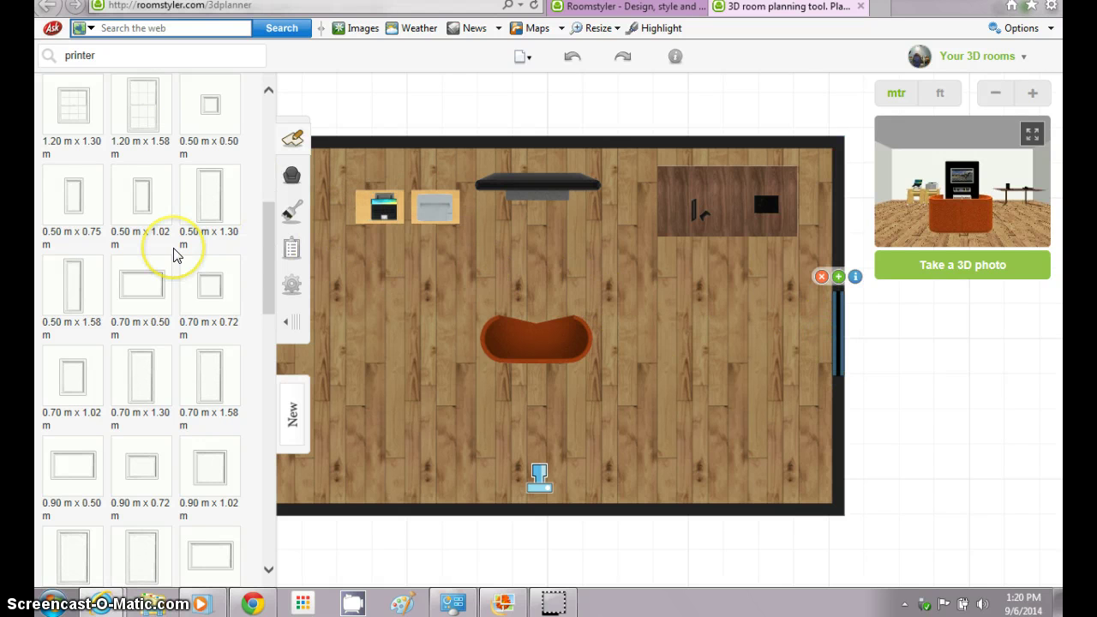
{"action": "left_click_drag", "start_coordinate": [160, 246], "coordinate": [84, 201]}
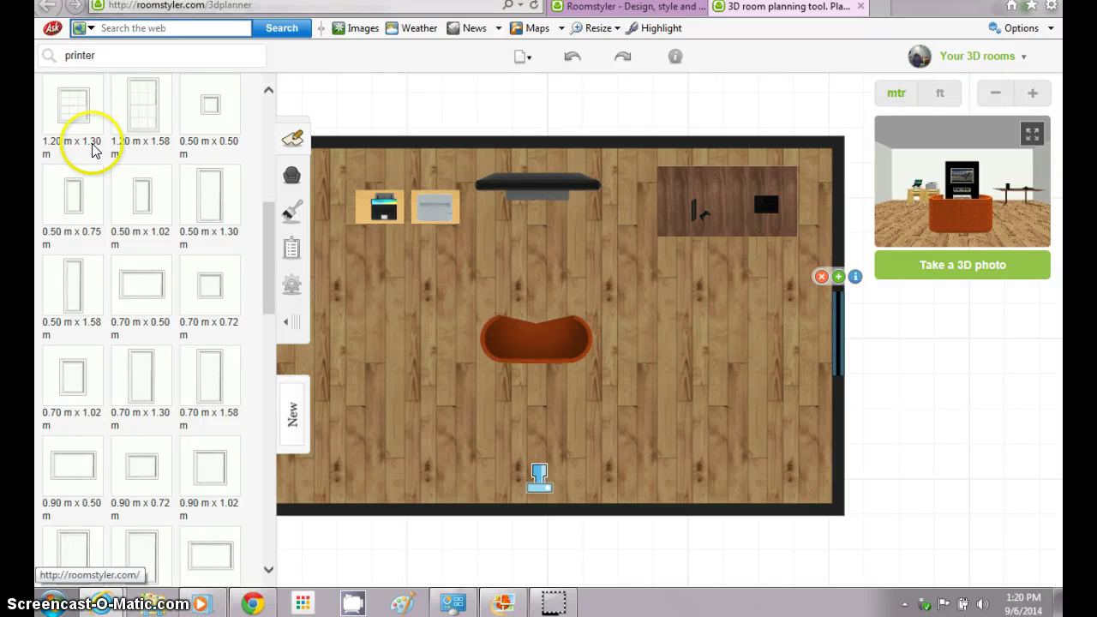
Set a 1.20 m x 1.30 m window into the top wall
{"action": "mouse_move", "coordinate": [74, 103]}
{"action": "left_mouse_down"}
{"action": "mouse_move", "coordinate": [77, 137]}
{"action": "mouse_move", "coordinate": [268, 231]}
{"action": "left_mouse_up"}
{"action": "left_click_drag", "start_coordinate": [337, 227], "coordinate": [348, 229]}
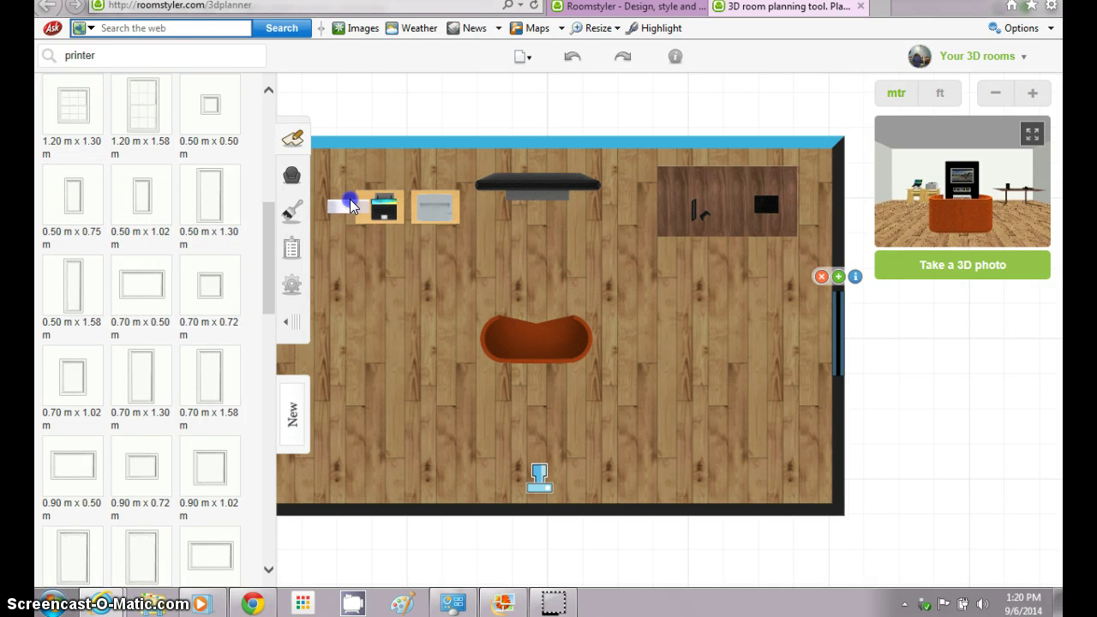
{"action": "mouse_move", "coordinate": [356, 188]}
{"action": "left_mouse_down"}
{"action": "mouse_move", "coordinate": [358, 170]}
{"action": "mouse_move", "coordinate": [391, 171]}
{"action": "mouse_move", "coordinate": [443, 179]}
{"action": "mouse_move", "coordinate": [499, 208]}
{"action": "mouse_move", "coordinate": [836, 225]}
{"action": "mouse_move", "coordinate": [827, 157]}
{"action": "mouse_move", "coordinate": [722, 240]}
{"action": "mouse_move", "coordinate": [706, 298]}
{"action": "left_mouse_up"}
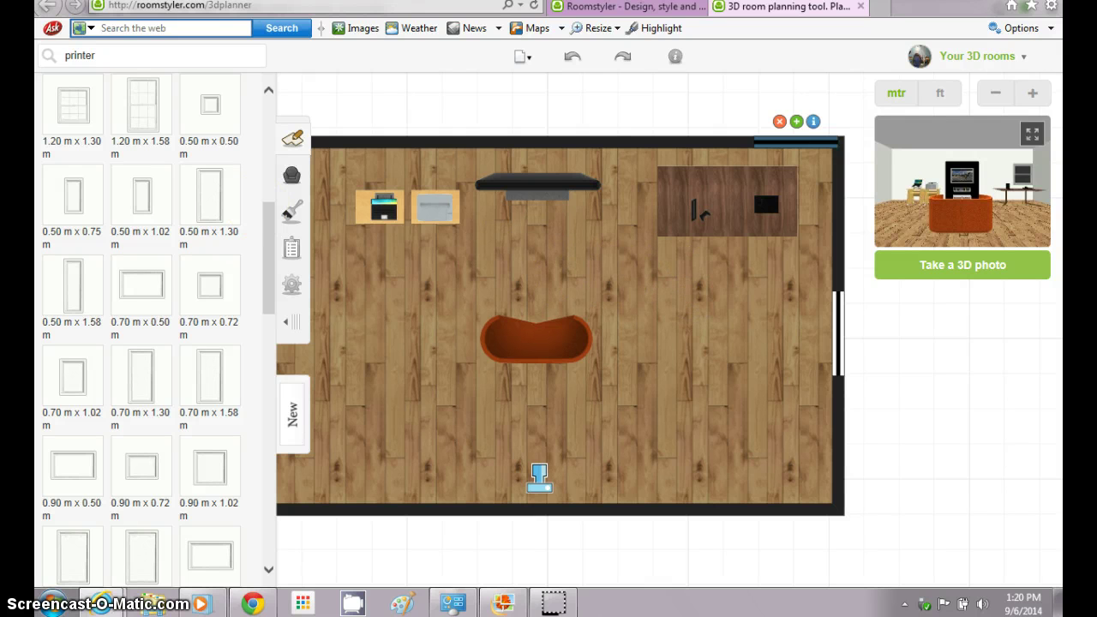
Open the paint colours and browse the yellow, green, teal and blue shades
{"action": "left_click", "coordinate": [284, 221]}
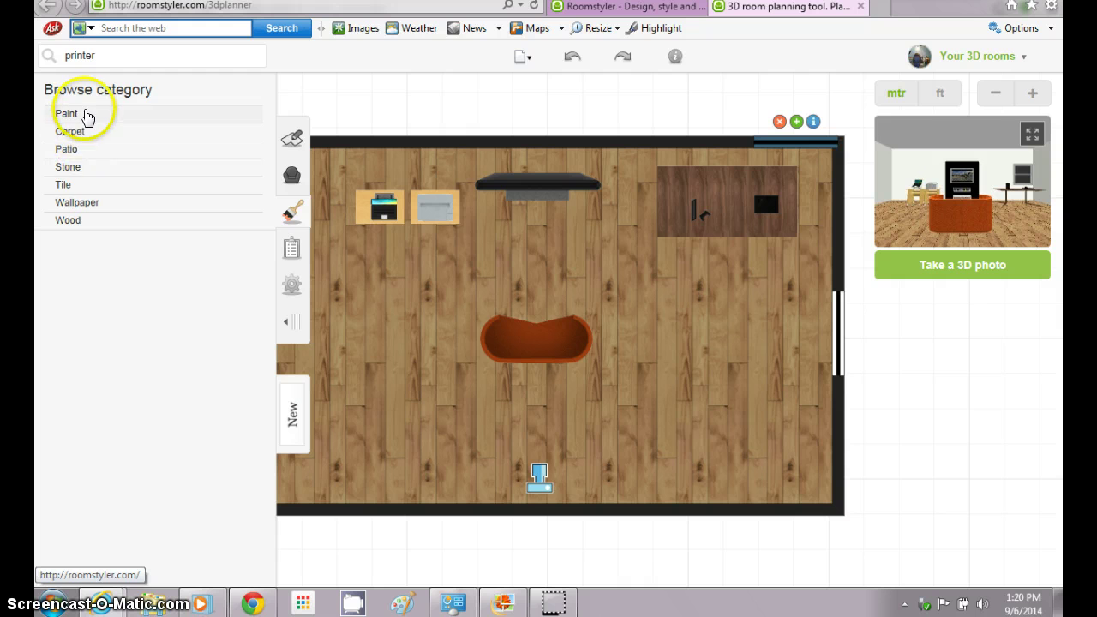
{"action": "left_click", "coordinate": [78, 112]}
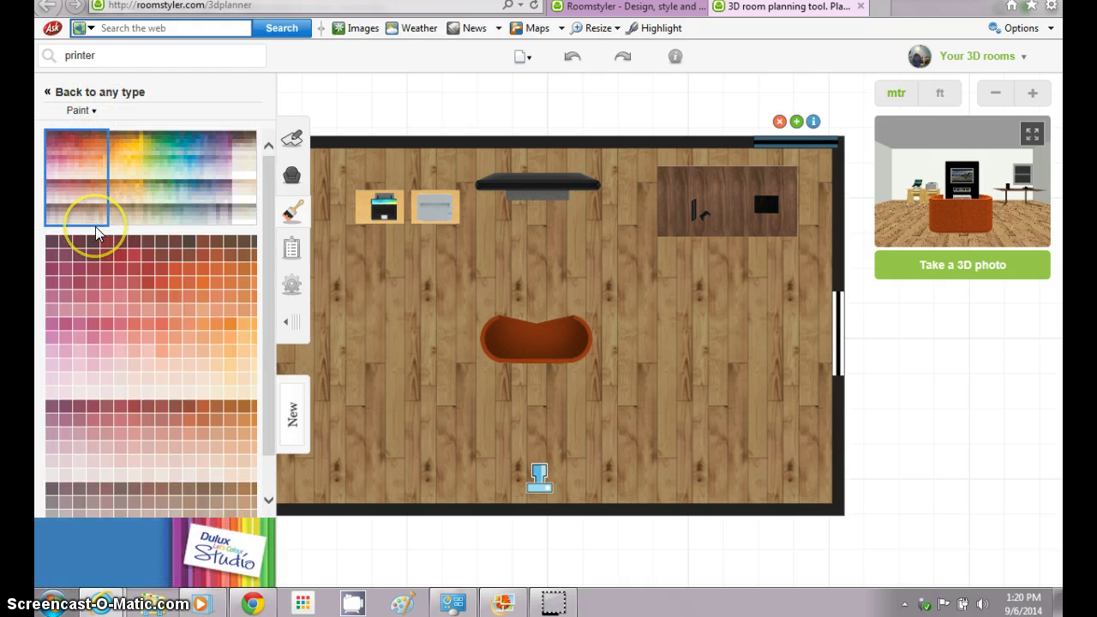
{"action": "scroll", "coordinate": [97, 234], "scroll_direction": "down", "scroll_amount": 1}
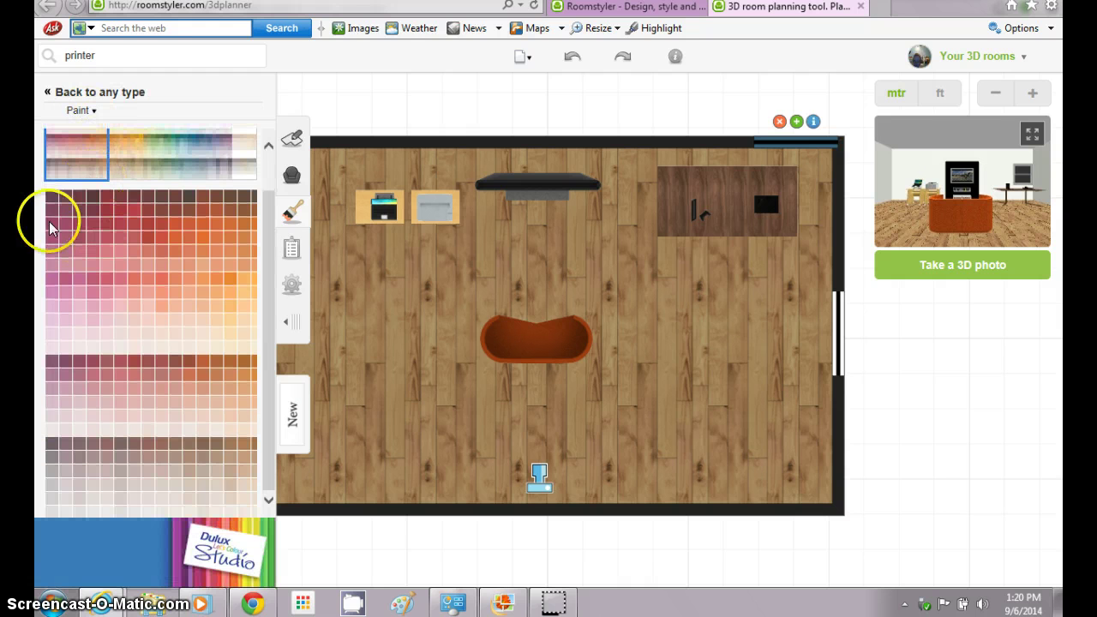
{"action": "scroll", "coordinate": [43, 203], "scroll_direction": "up", "scroll_amount": 1}
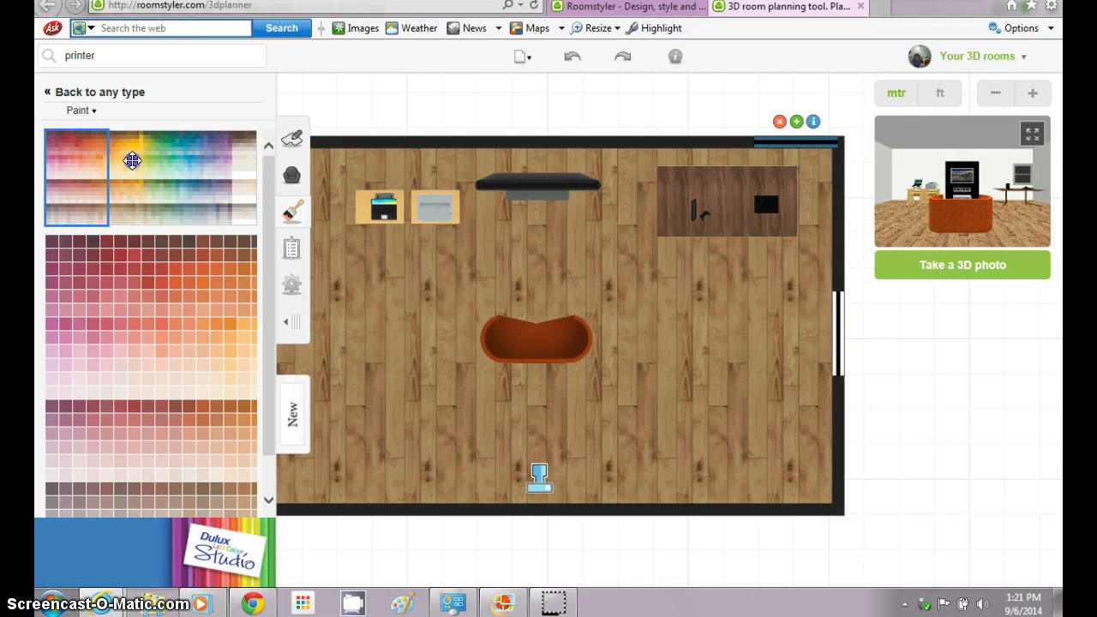
{"action": "left_click", "coordinate": [132, 167]}
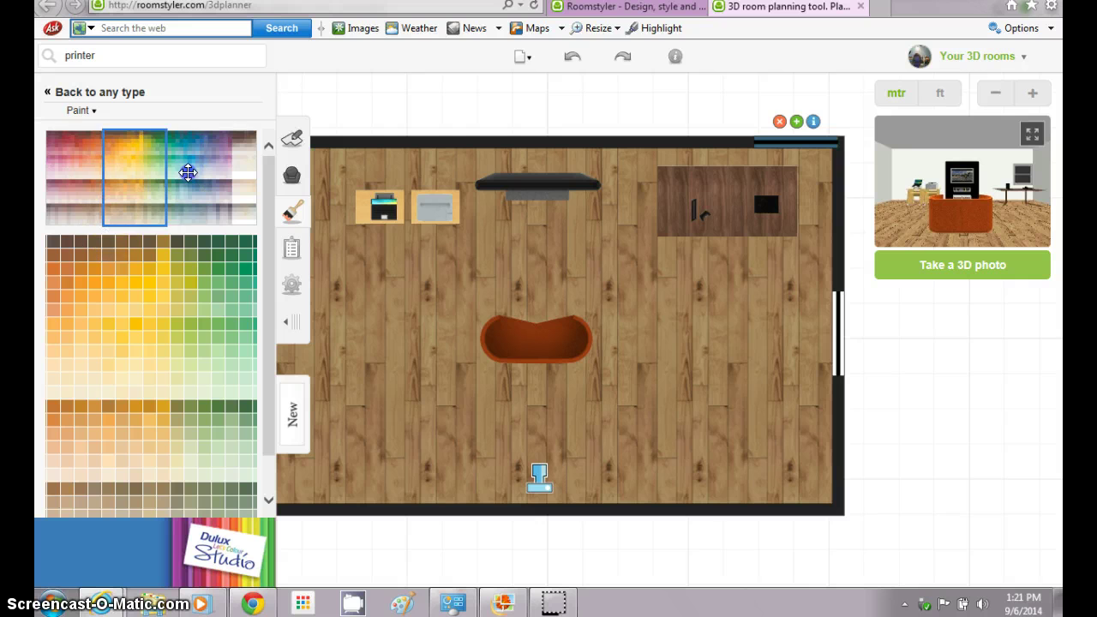
{"action": "left_click", "coordinate": [181, 190]}
{"action": "scroll", "coordinate": [111, 364], "scroll_direction": "down", "scroll_amount": 1}
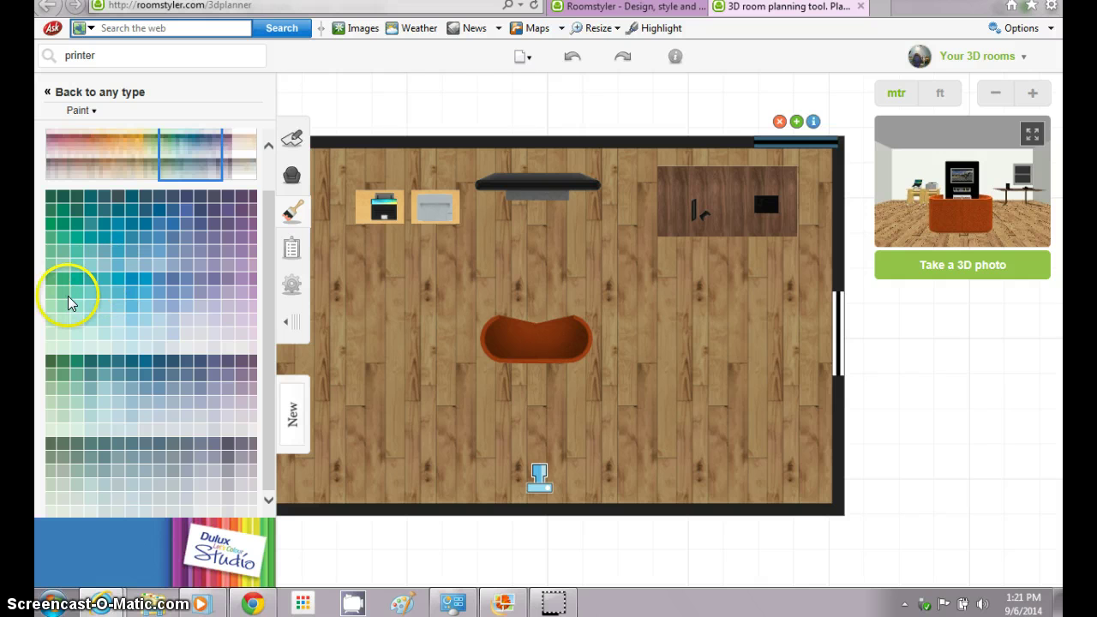
{"action": "scroll", "coordinate": [70, 291], "scroll_direction": "up", "scroll_amount": 1}
{"action": "scroll", "coordinate": [71, 297], "scroll_direction": "down", "scroll_amount": 1}
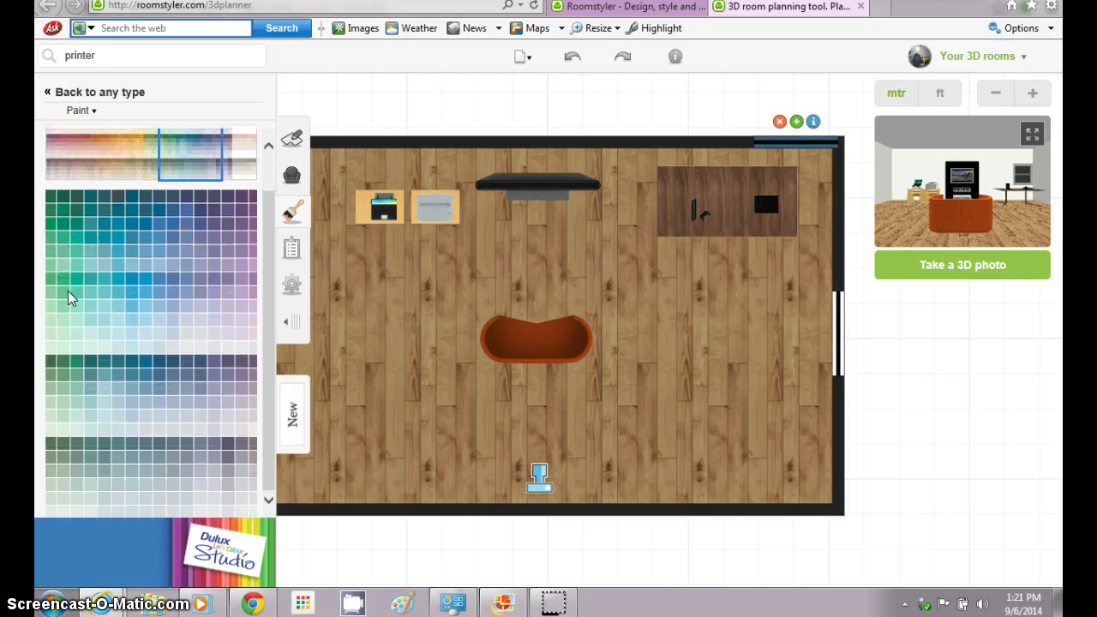
Look through the orange shades and pick the yellow Delhi Bazaar 4 Dulux paint
{"action": "left_click", "coordinate": [56, 264]}
{"action": "left_click", "coordinate": [114, 177]}
{"action": "left_click", "coordinate": [168, 274]}
{"action": "scroll", "coordinate": [167, 293], "scroll_direction": "down", "scroll_amount": 1}
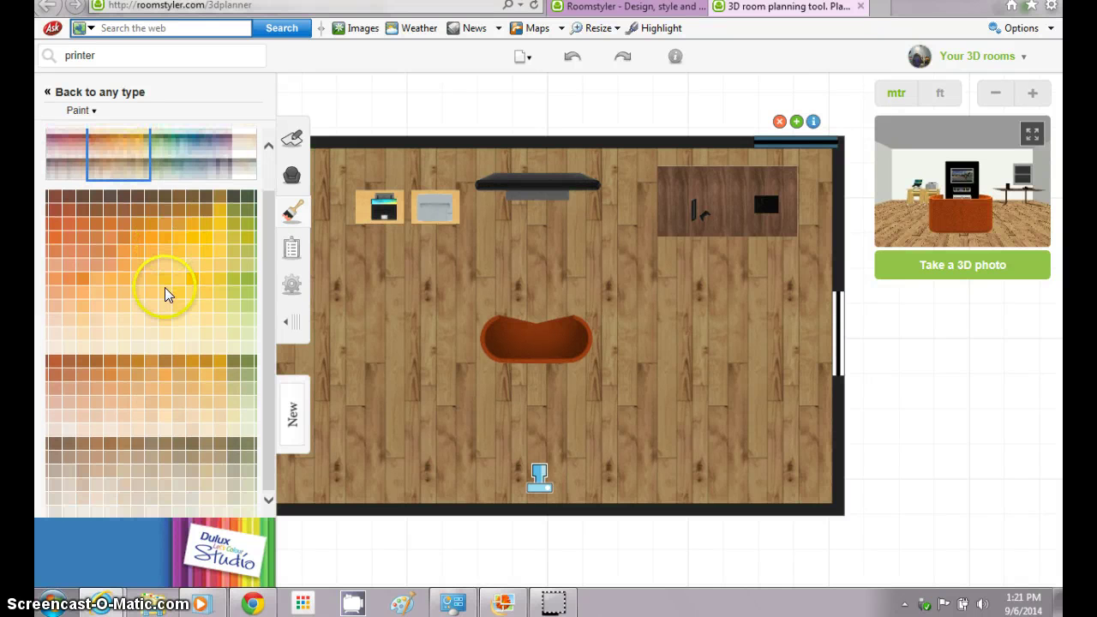
{"action": "left_click_drag", "start_coordinate": [211, 237], "coordinate": [208, 249]}
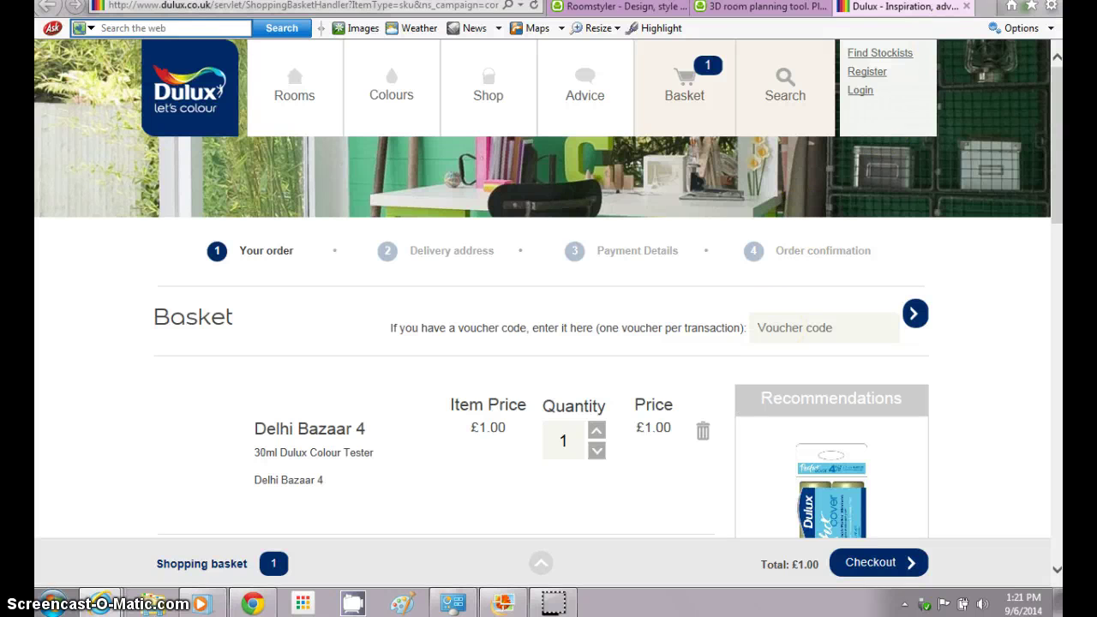
Close the Dulux shop, browse the Patio textures, then return to the texture categories
{"action": "left_click", "coordinate": [967, 7]}
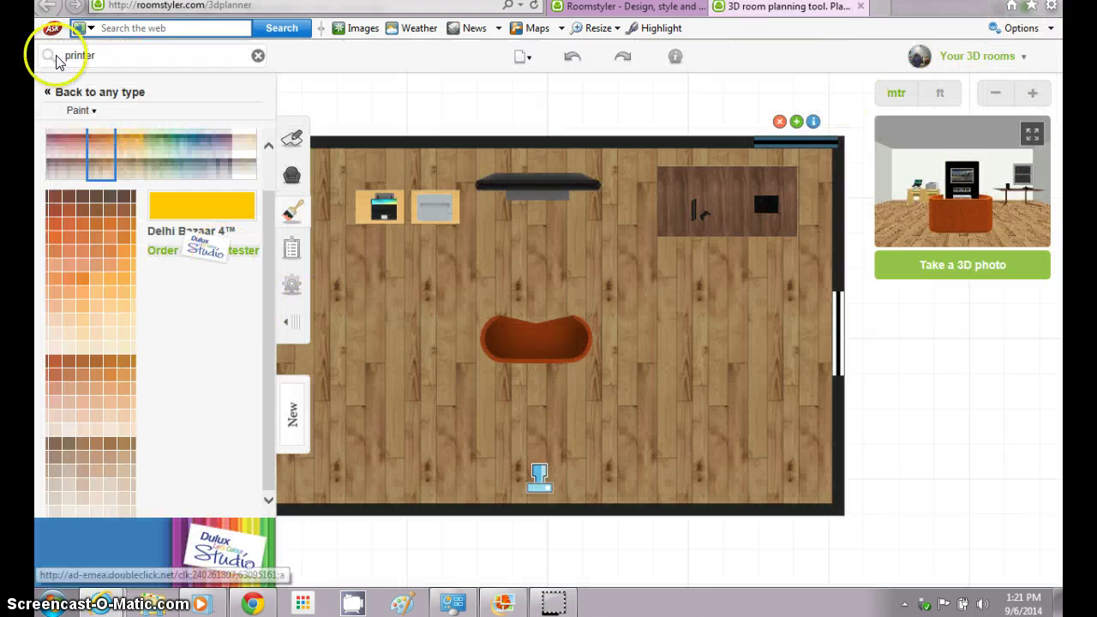
{"action": "left_click", "coordinate": [58, 94]}
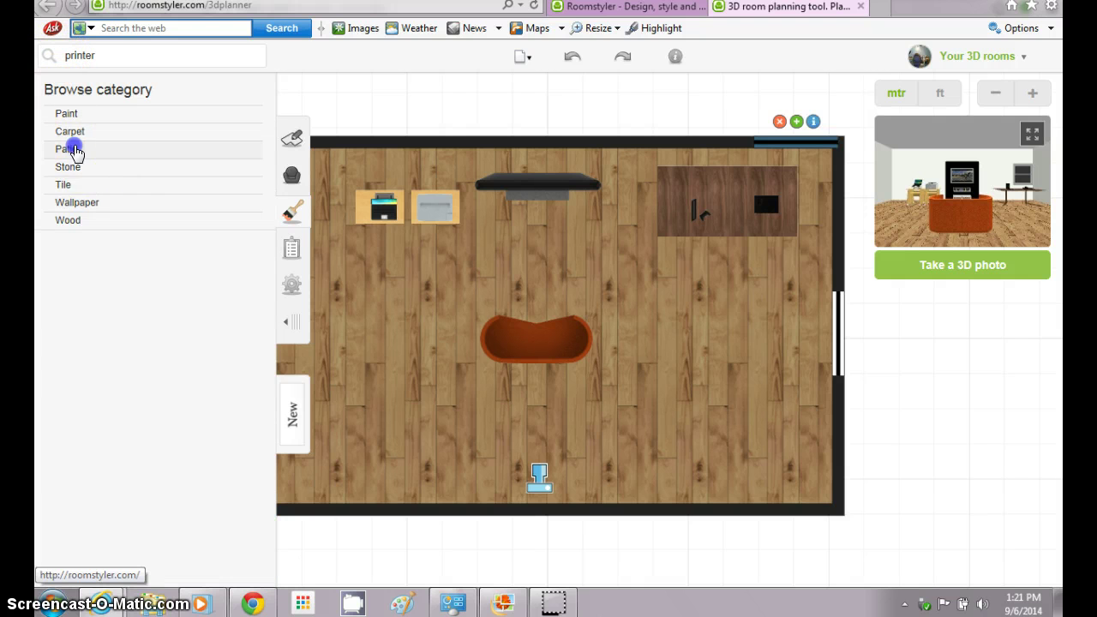
{"action": "left_click", "coordinate": [68, 149]}
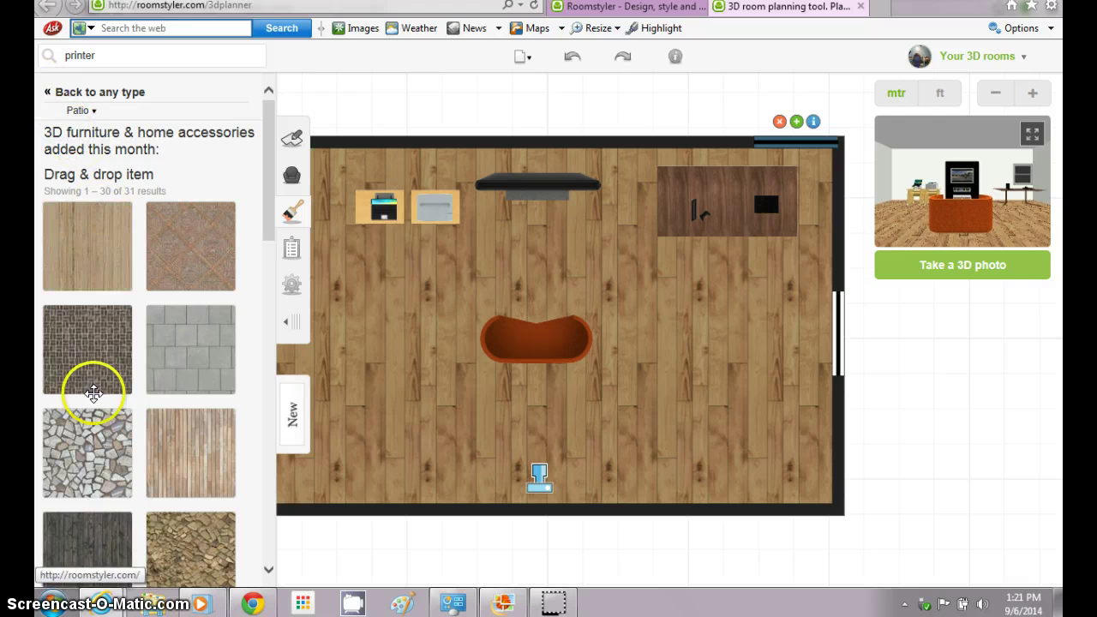
{"action": "scroll", "coordinate": [137, 390], "scroll_direction": "down", "scroll_amount": 3}
{"action": "scroll", "coordinate": [134, 380], "scroll_direction": "down", "scroll_amount": 1}
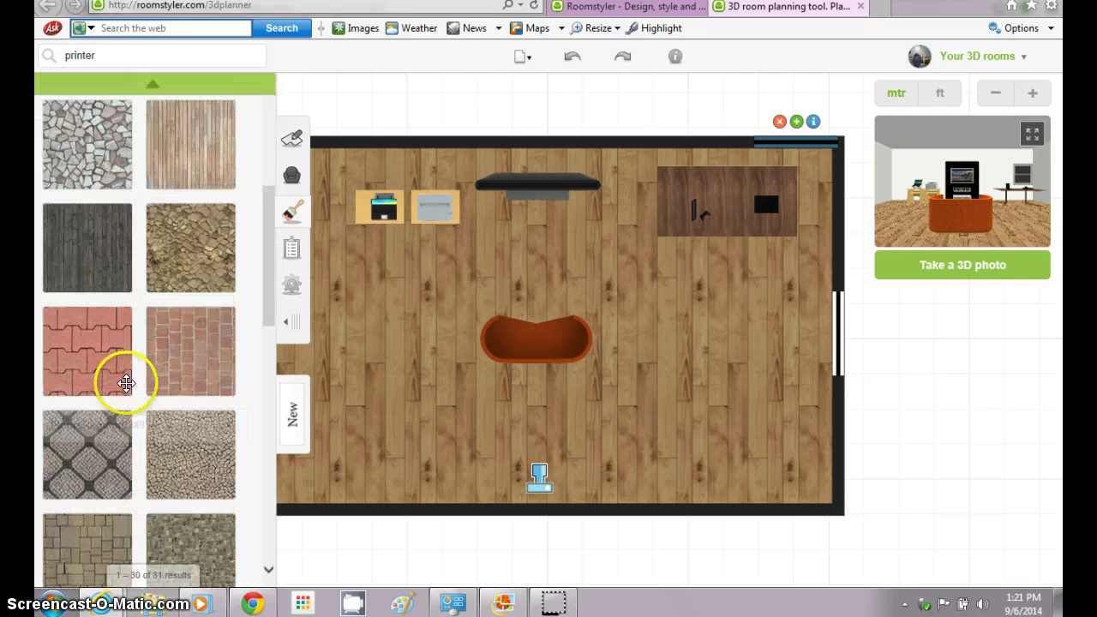
{"action": "scroll", "coordinate": [135, 108], "scroll_direction": "up", "scroll_amount": 2}
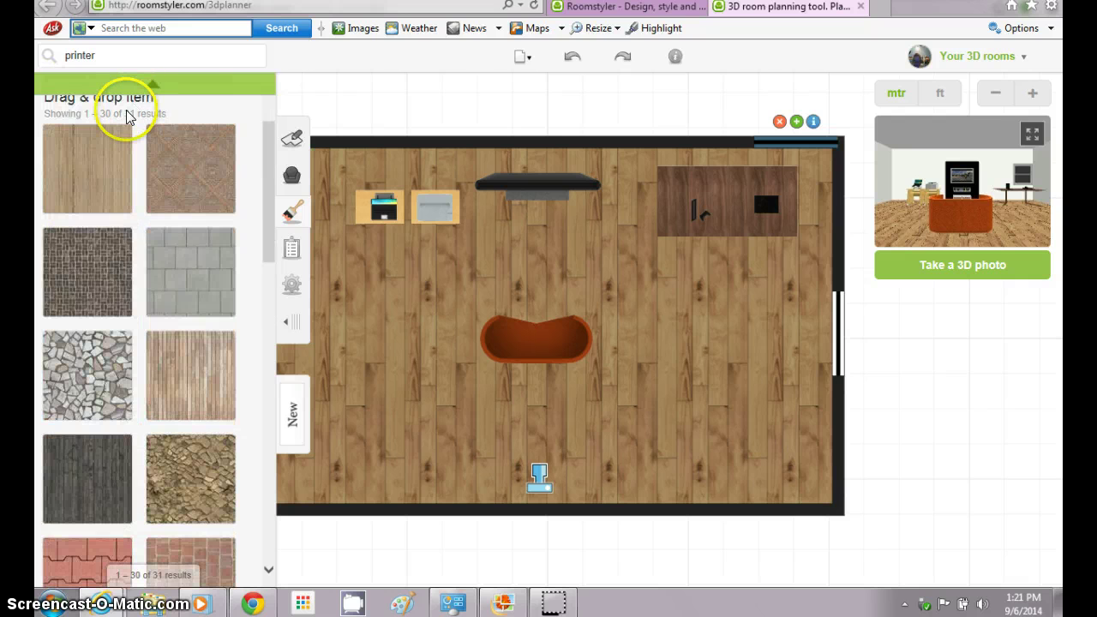
{"action": "scroll", "coordinate": [129, 102], "scroll_direction": "up", "scroll_amount": 2}
{"action": "scroll", "coordinate": [86, 108], "scroll_direction": "up", "scroll_amount": 1}
{"action": "left_click", "coordinate": [64, 91]}
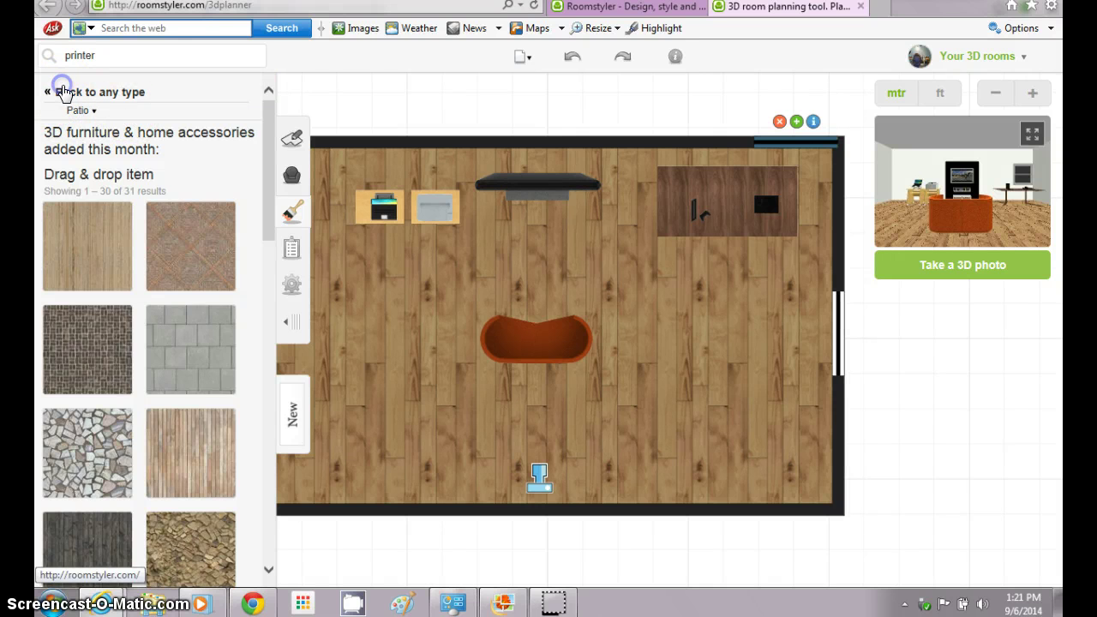
Lay the light aqua Aquatint carpet from the Carpet category onto the room floor
{"action": "left_click", "coordinate": [66, 134]}
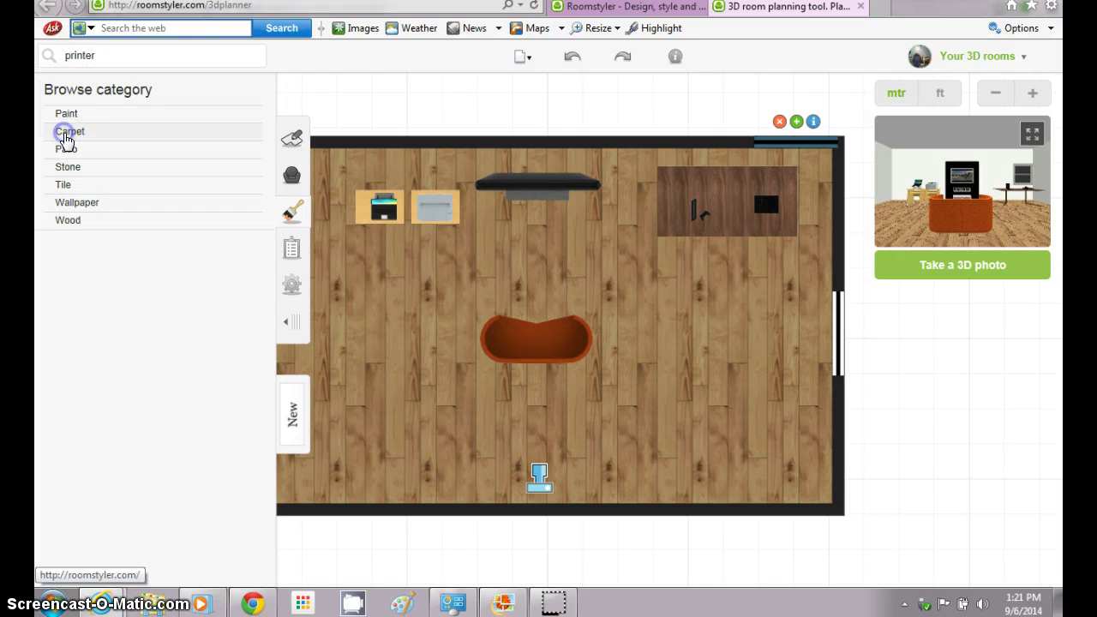
{"action": "scroll", "coordinate": [79, 291], "scroll_direction": "down", "scroll_amount": 1}
{"action": "scroll", "coordinate": [63, 292], "scroll_direction": "down", "scroll_amount": 3}
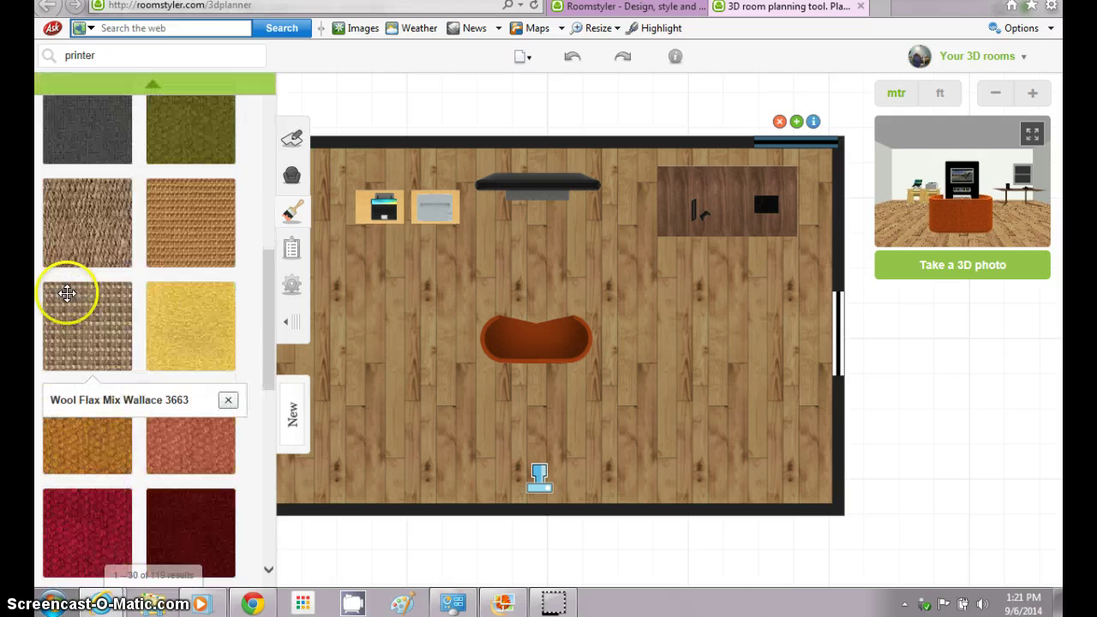
{"action": "scroll", "coordinate": [63, 293], "scroll_direction": "down", "scroll_amount": 3}
{"action": "scroll", "coordinate": [57, 287], "scroll_direction": "down", "scroll_amount": 2}
{"action": "scroll", "coordinate": [57, 287], "scroll_direction": "down", "scroll_amount": 2}
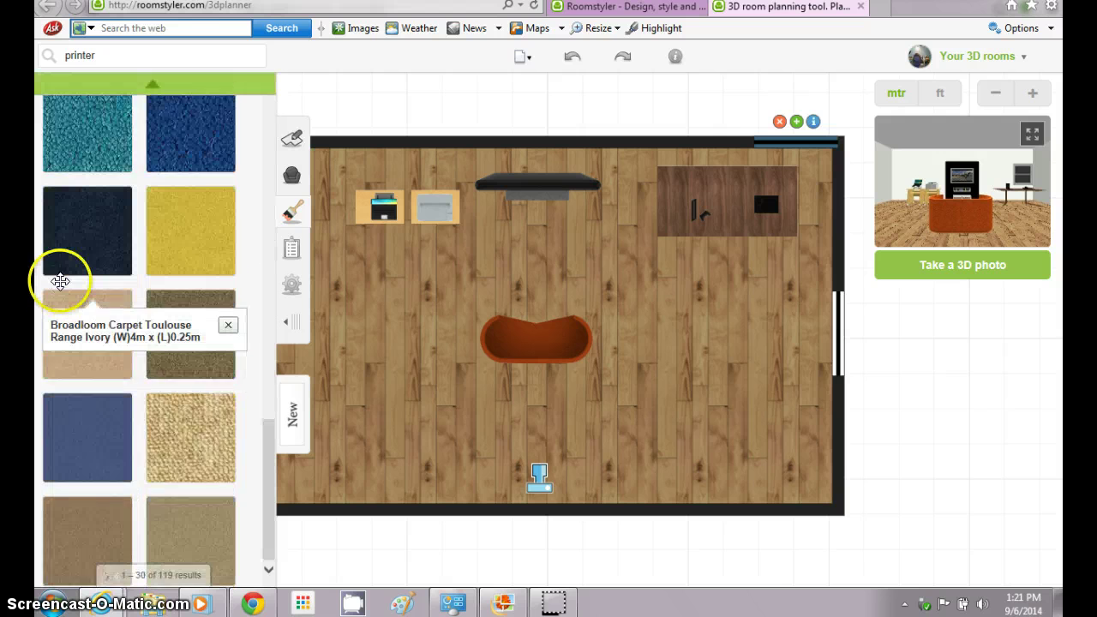
{"action": "scroll", "coordinate": [60, 289], "scroll_direction": "down", "scroll_amount": 1}
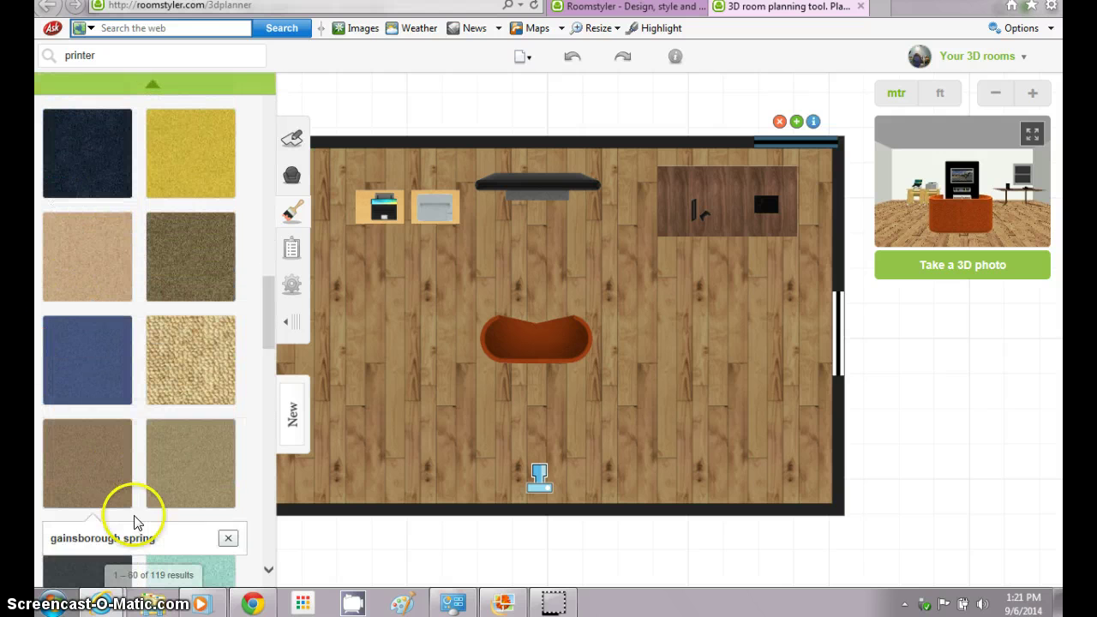
{"action": "left_click_drag", "start_coordinate": [181, 548], "coordinate": [394, 434]}
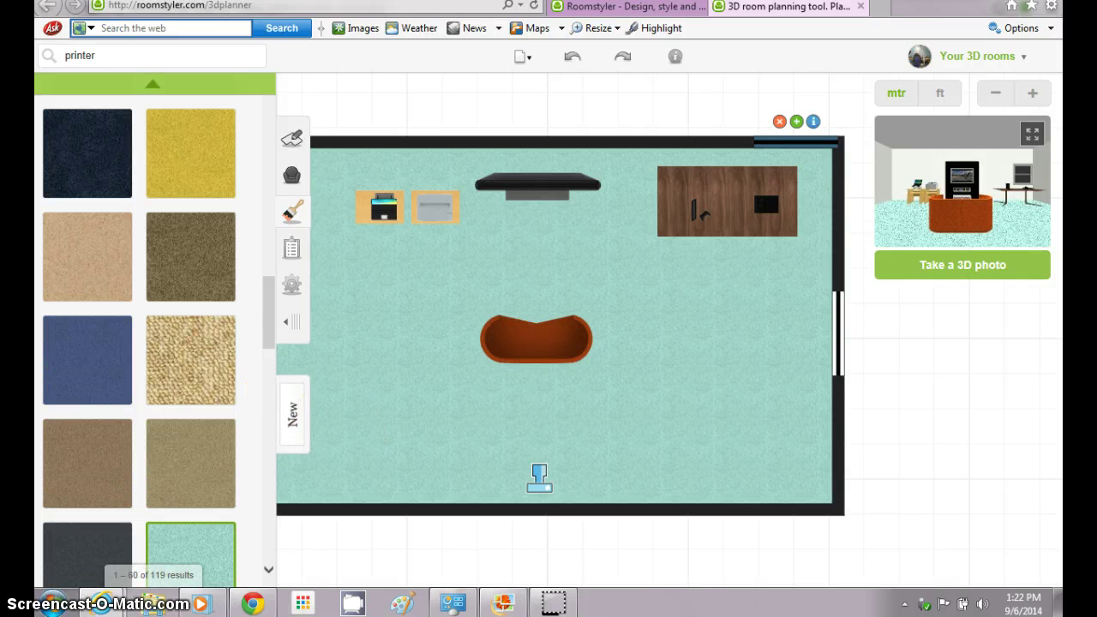
Scroll through the 119-item carpet catalogue looking for other swatches
{"action": "scroll", "coordinate": [158, 342], "scroll_direction": "down", "scroll_amount": 2}
{"action": "scroll", "coordinate": [159, 342], "scroll_direction": "down", "scroll_amount": 1}
{"action": "scroll", "coordinate": [159, 343], "scroll_direction": "down", "scroll_amount": 2}
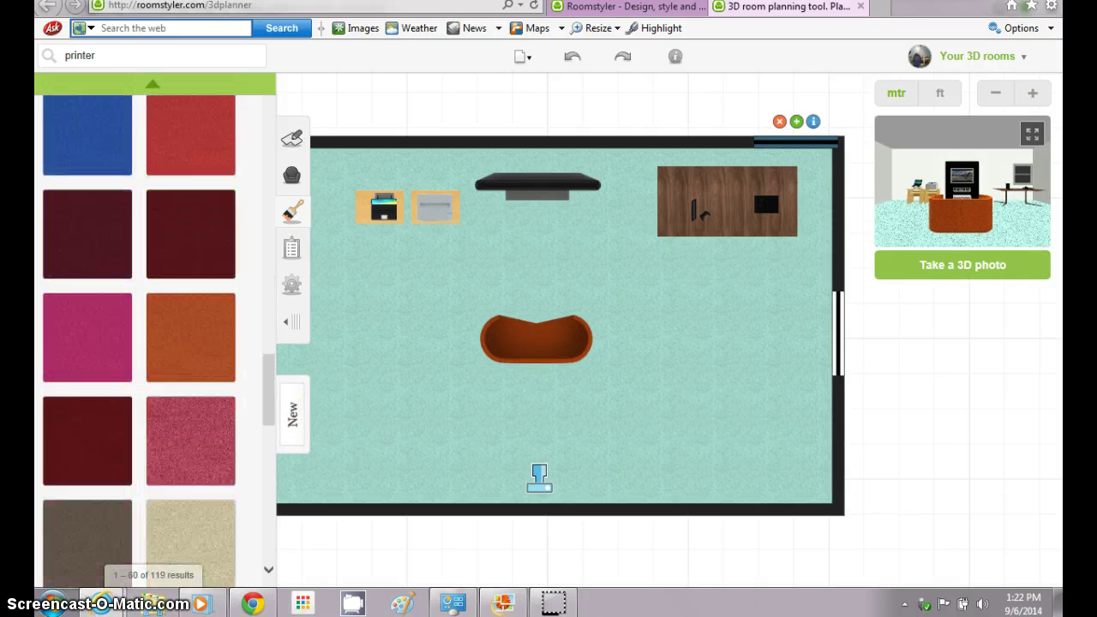
{"action": "scroll", "coordinate": [159, 343], "scroll_direction": "down", "scroll_amount": 3}
{"action": "scroll", "coordinate": [159, 343], "scroll_direction": "down", "scroll_amount": 2}
{"action": "scroll", "coordinate": [158, 343], "scroll_direction": "down", "scroll_amount": 2}
{"action": "scroll", "coordinate": [158, 343], "scroll_direction": "down", "scroll_amount": 2}
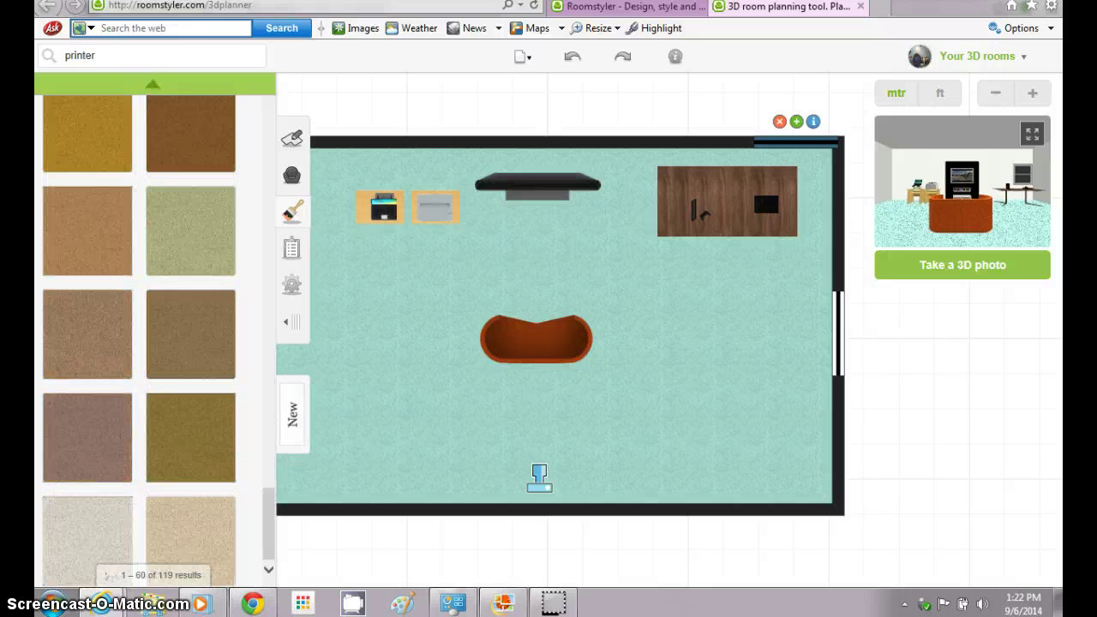
{"action": "scroll", "coordinate": [159, 343], "scroll_direction": "down", "scroll_amount": 2}
{"action": "scroll", "coordinate": [158, 342], "scroll_direction": "down", "scroll_amount": 2}
{"action": "scroll", "coordinate": [158, 343], "scroll_direction": "down", "scroll_amount": 2}
{"action": "scroll", "coordinate": [158, 343], "scroll_direction": "down", "scroll_amount": 2}
{"action": "scroll", "coordinate": [159, 343], "scroll_direction": "down", "scroll_amount": 2}
{"action": "scroll", "coordinate": [158, 343], "scroll_direction": "down", "scroll_amount": 2}
{"action": "scroll", "coordinate": [159, 343], "scroll_direction": "down", "scroll_amount": 2}
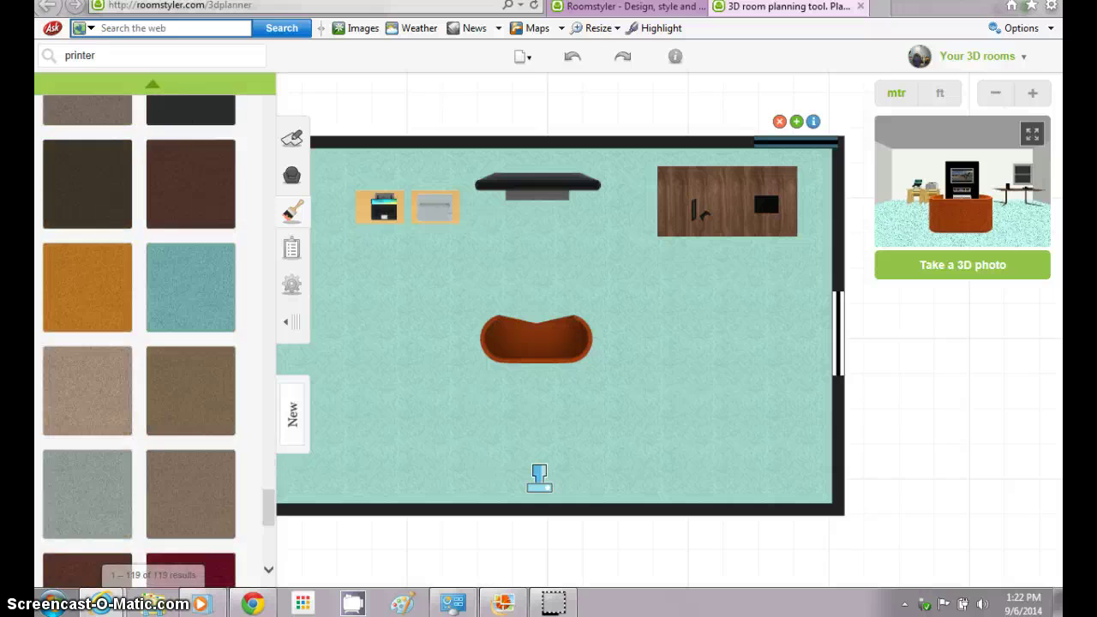
{"action": "scroll", "coordinate": [159, 342], "scroll_direction": "down", "scroll_amount": 2}
{"action": "scroll", "coordinate": [159, 342], "scroll_direction": "down", "scroll_amount": 2}
{"action": "scroll", "coordinate": [164, 403], "scroll_direction": "up", "scroll_amount": 2}
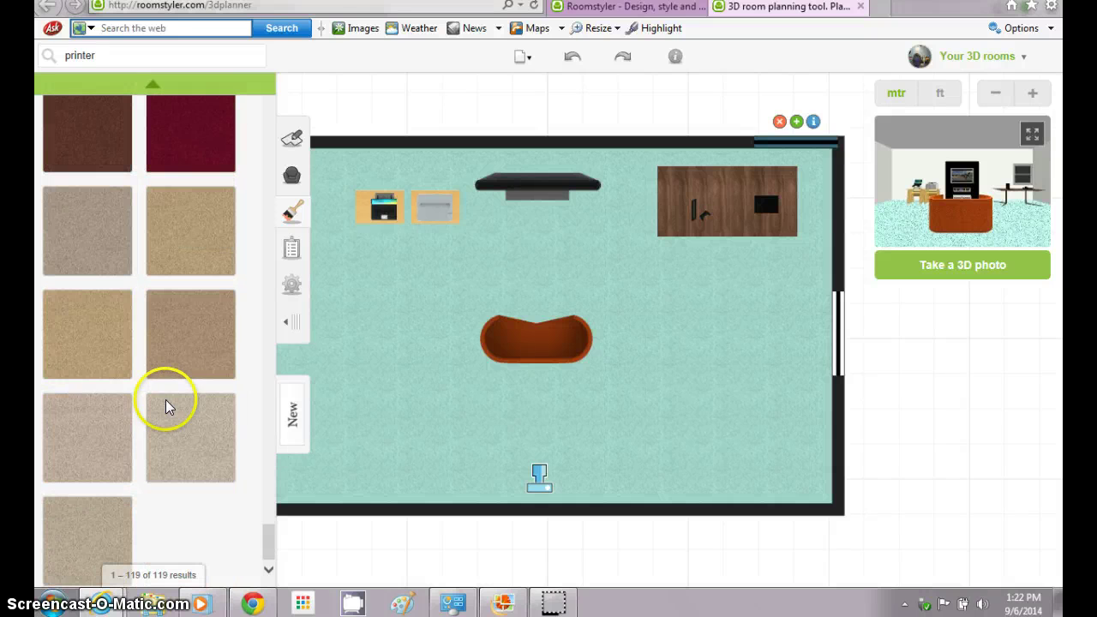
{"action": "scroll", "coordinate": [157, 446], "scroll_direction": "up", "scroll_amount": 2}
{"action": "scroll", "coordinate": [130, 420], "scroll_direction": "up", "scroll_amount": 2}
{"action": "scroll", "coordinate": [117, 385], "scroll_direction": "up", "scroll_amount": 2}
{"action": "scroll", "coordinate": [117, 386], "scroll_direction": "up", "scroll_amount": 2}
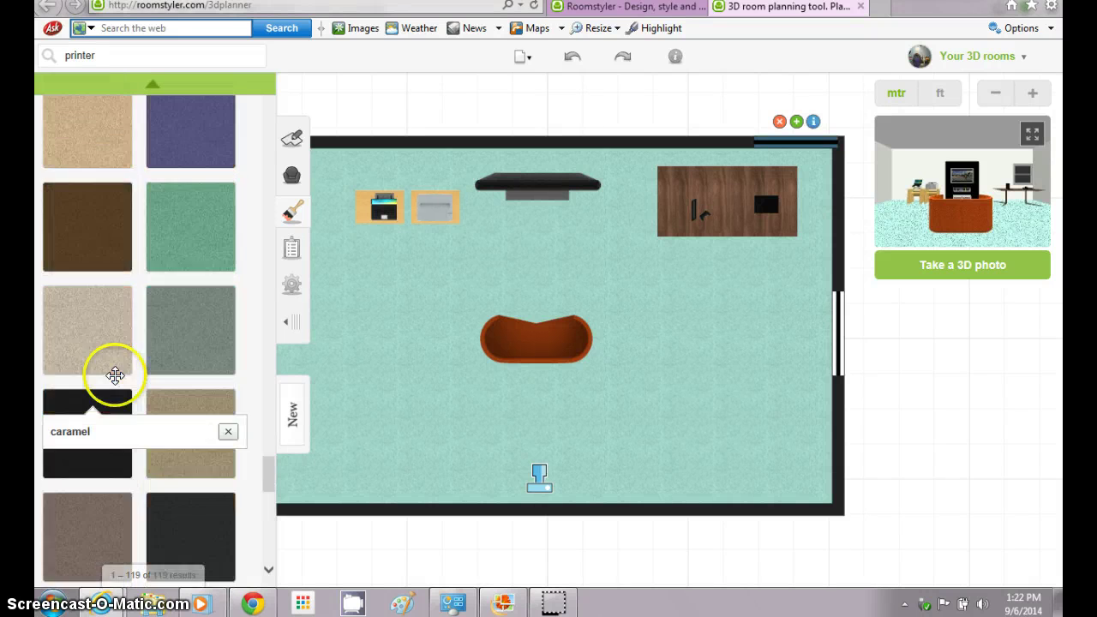
{"action": "scroll", "coordinate": [108, 367], "scroll_direction": "up", "scroll_amount": 2}
{"action": "scroll", "coordinate": [112, 363], "scroll_direction": "up", "scroll_amount": 2}
{"action": "scroll", "coordinate": [132, 334], "scroll_direction": "up", "scroll_amount": 2}
{"action": "scroll", "coordinate": [128, 320], "scroll_direction": "up", "scroll_amount": 2}
{"action": "scroll", "coordinate": [127, 318], "scroll_direction": "up", "scroll_amount": 2}
{"action": "scroll", "coordinate": [123, 299], "scroll_direction": "up", "scroll_amount": 2}
{"action": "scroll", "coordinate": [117, 269], "scroll_direction": "up", "scroll_amount": 2}
{"action": "scroll", "coordinate": [120, 272], "scroll_direction": "up", "scroll_amount": 3}
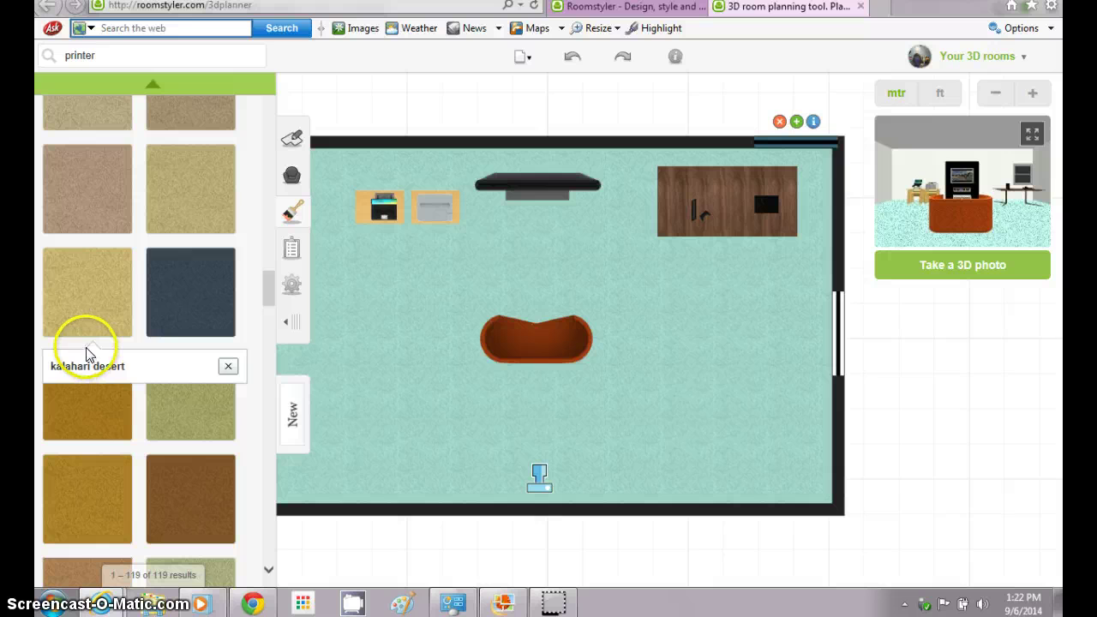
{"action": "scroll", "coordinate": [107, 331], "scroll_direction": "down", "scroll_amount": 2}
{"action": "scroll", "coordinate": [109, 335], "scroll_direction": "down", "scroll_amount": 2}
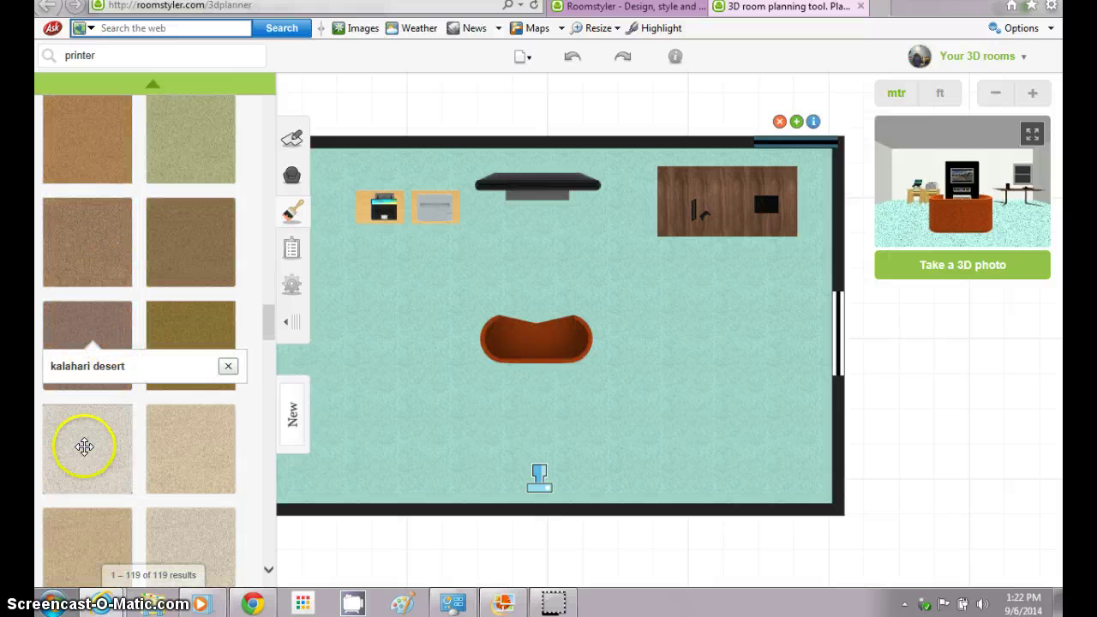
{"action": "scroll", "coordinate": [84, 447], "scroll_direction": "down", "scroll_amount": 2}
Try the beige vanilla carpet on the room floor
{"action": "left_click_drag", "start_coordinate": [83, 436], "coordinate": [356, 440]}
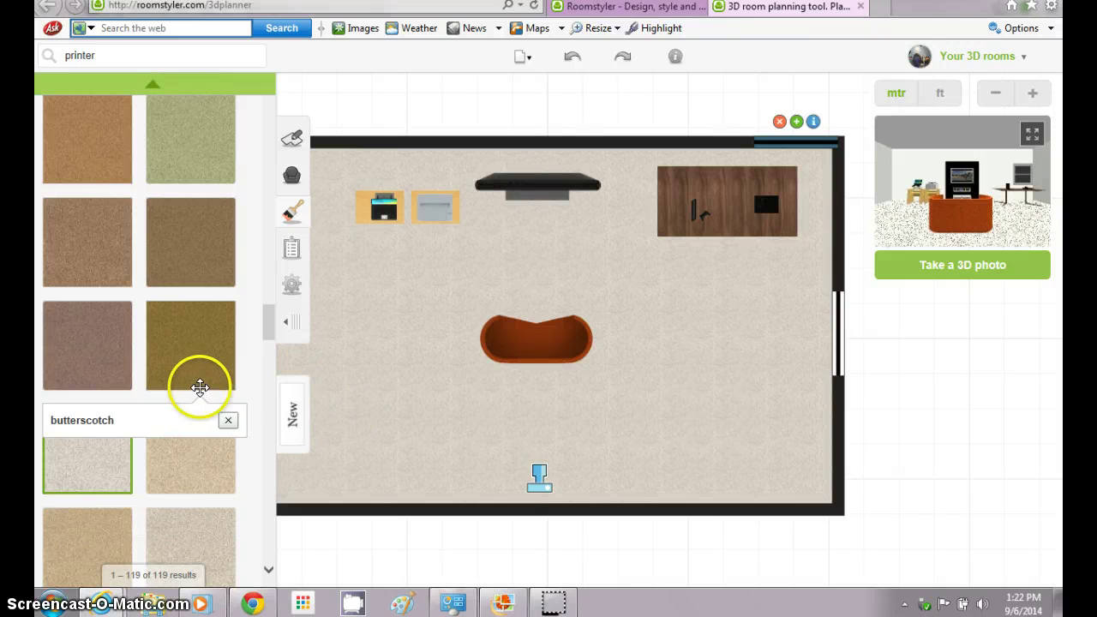
{"action": "scroll", "coordinate": [163, 379], "scroll_direction": "up", "scroll_amount": 2}
{"action": "scroll", "coordinate": [162, 368], "scroll_direction": "up", "scroll_amount": 2}
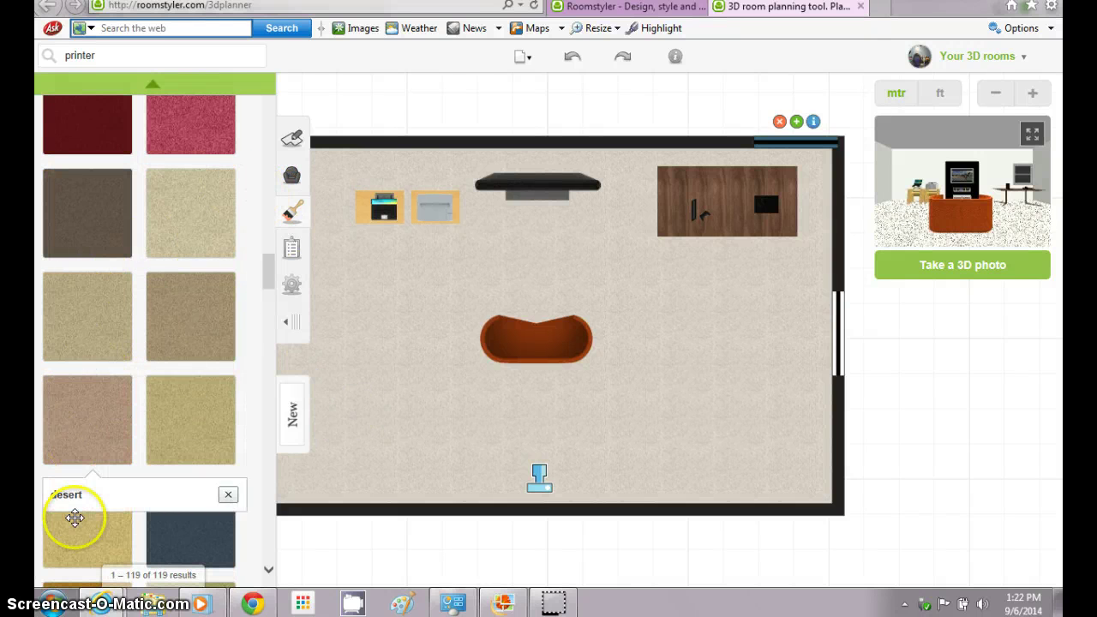
Replace it with the memphis blue carpet across the floor
{"action": "scroll", "coordinate": [69, 518], "scroll_direction": "down", "scroll_amount": 3}
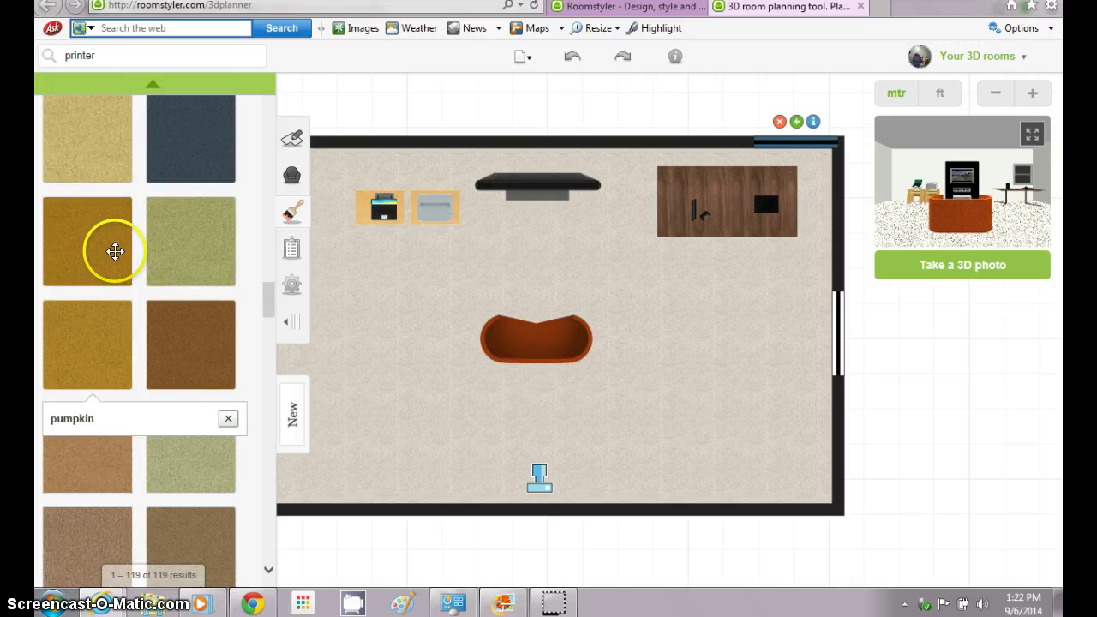
{"action": "scroll", "coordinate": [114, 252], "scroll_direction": "up", "scroll_amount": 2}
{"action": "scroll", "coordinate": [116, 197], "scroll_direction": "down", "scroll_amount": 2}
{"action": "scroll", "coordinate": [116, 191], "scroll_direction": "down", "scroll_amount": 1}
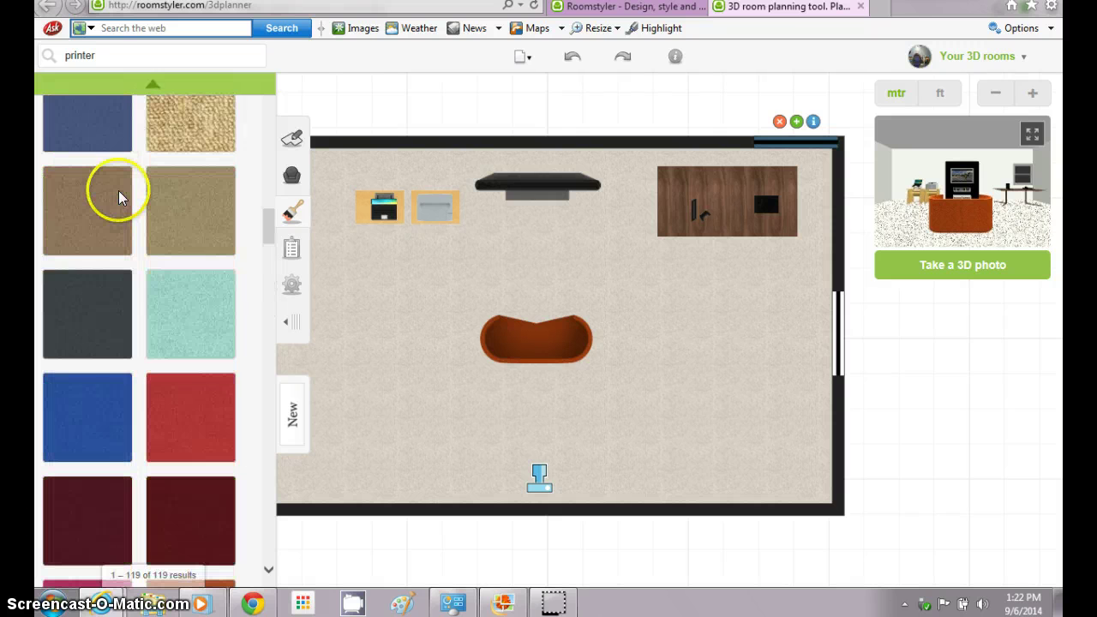
{"action": "left_click_drag", "start_coordinate": [83, 420], "coordinate": [373, 429]}
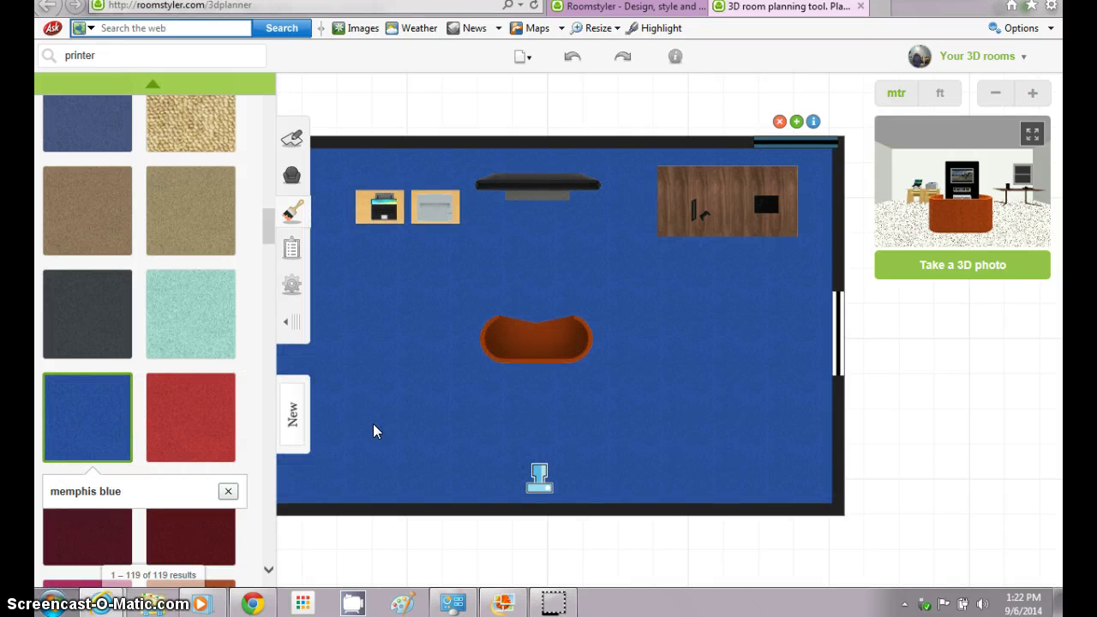
{"action": "left_click_drag", "start_coordinate": [377, 420], "coordinate": [398, 396]}
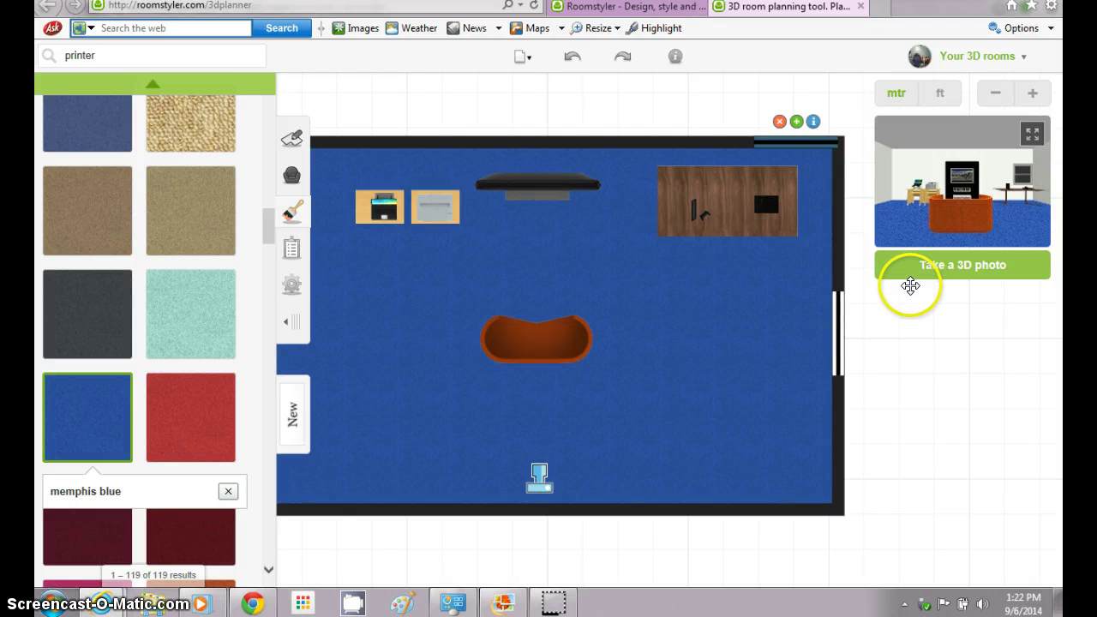
Title the 3D photo save form 'The John Center' and set its design style to Modern
{"action": "left_click", "coordinate": [913, 286]}
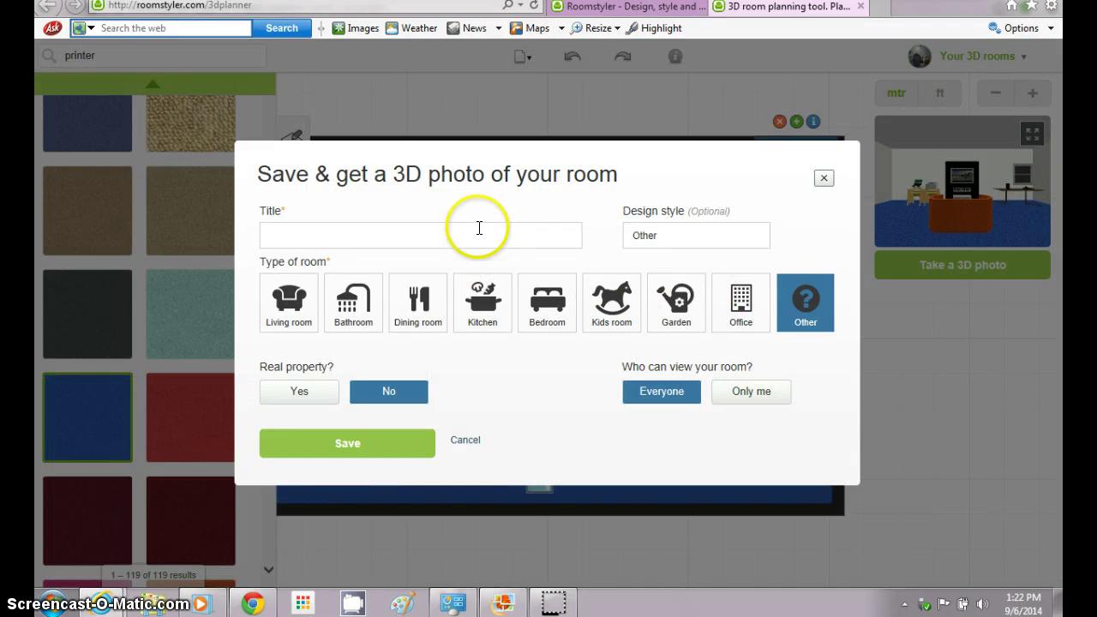
{"action": "left_click", "coordinate": [479, 227]}
{"action": "type", "text": "The John Center"}
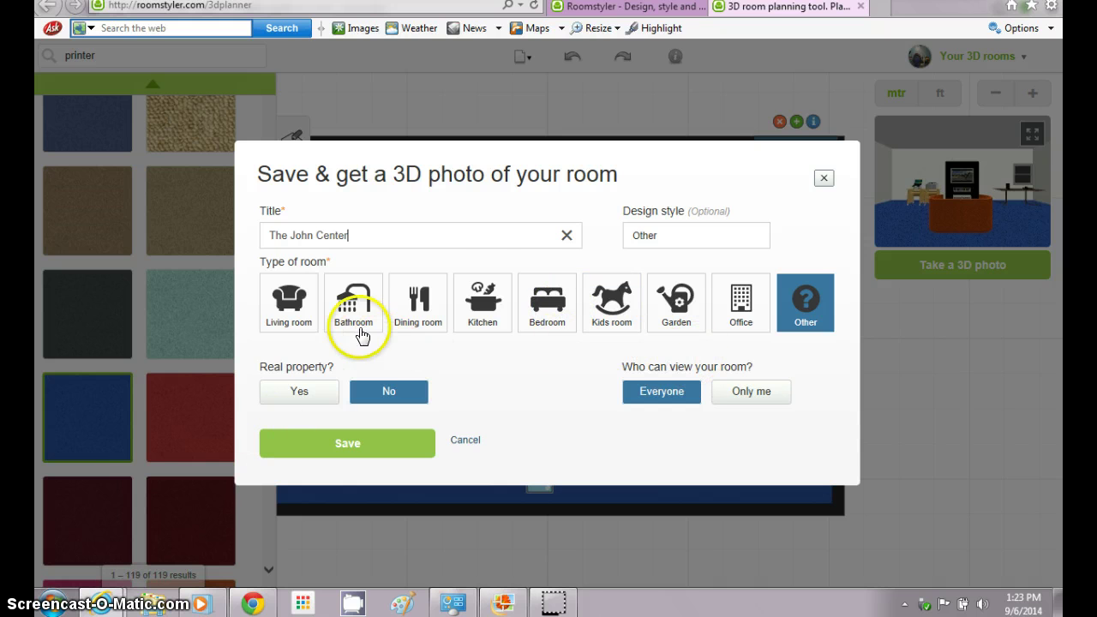
{"action": "left_click", "coordinate": [671, 234]}
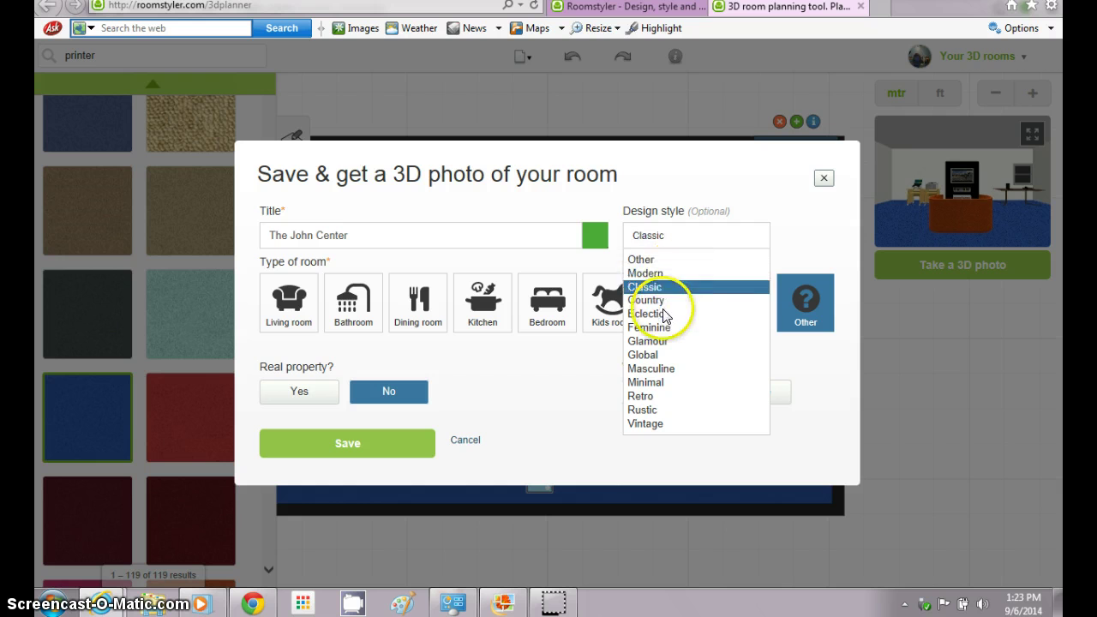
{"action": "left_click", "coordinate": [686, 240]}
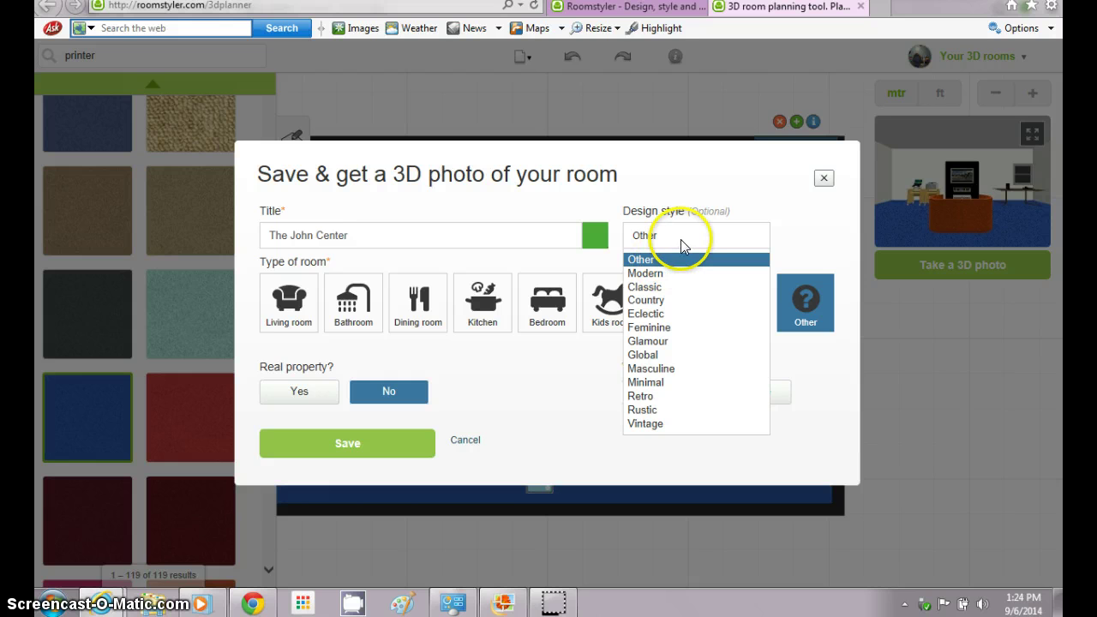
{"action": "left_click", "coordinate": [681, 239]}
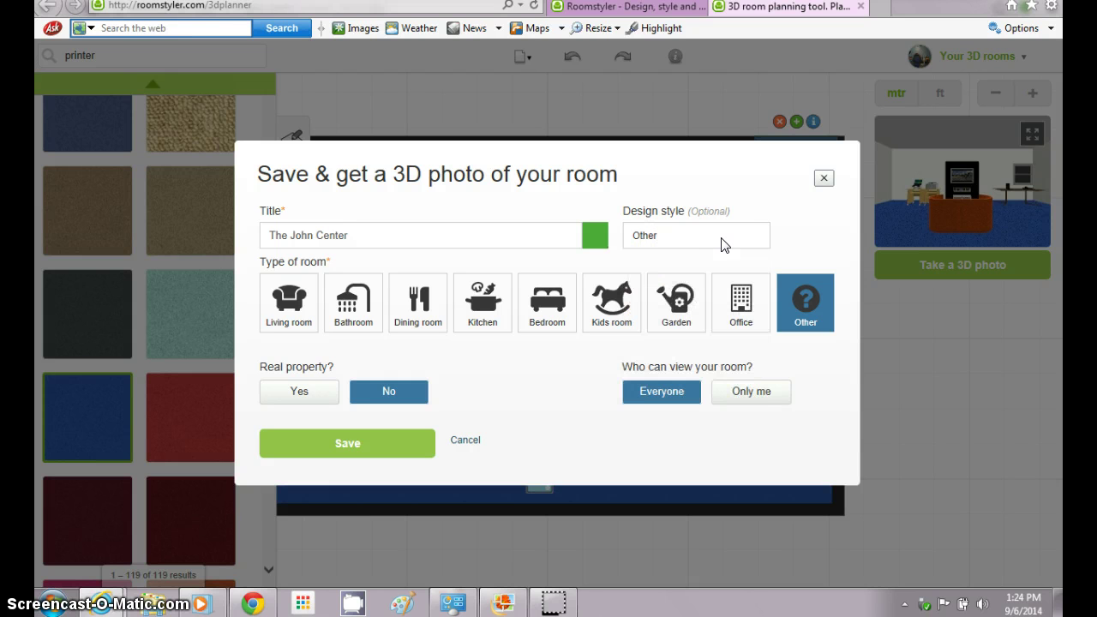
{"action": "left_click_drag", "start_coordinate": [721, 245], "coordinate": [715, 272]}
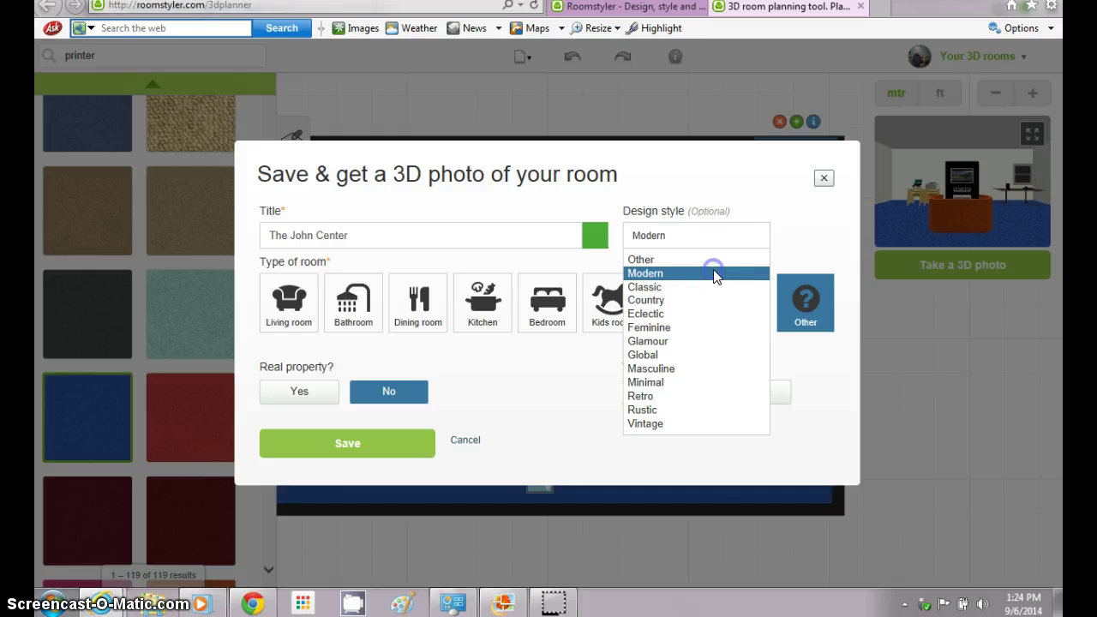
{"action": "left_click", "coordinate": [716, 274]}
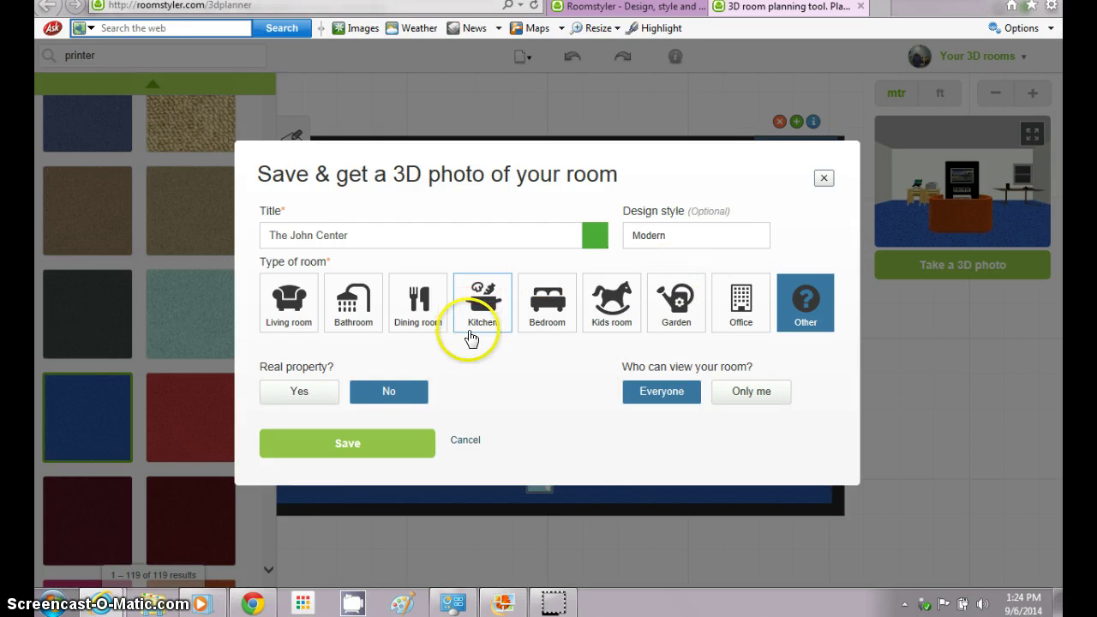
Save the design, dismiss the 3D photo notice, and select the top-right wooden cabinet
{"action": "left_click", "coordinate": [357, 453]}
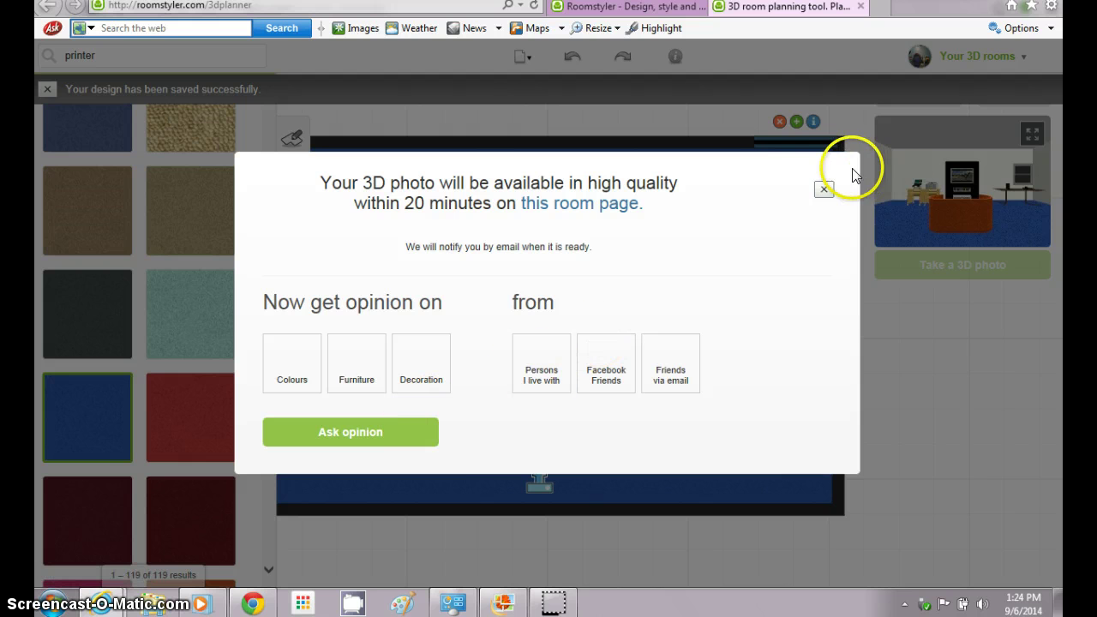
{"action": "left_click", "coordinate": [825, 190]}
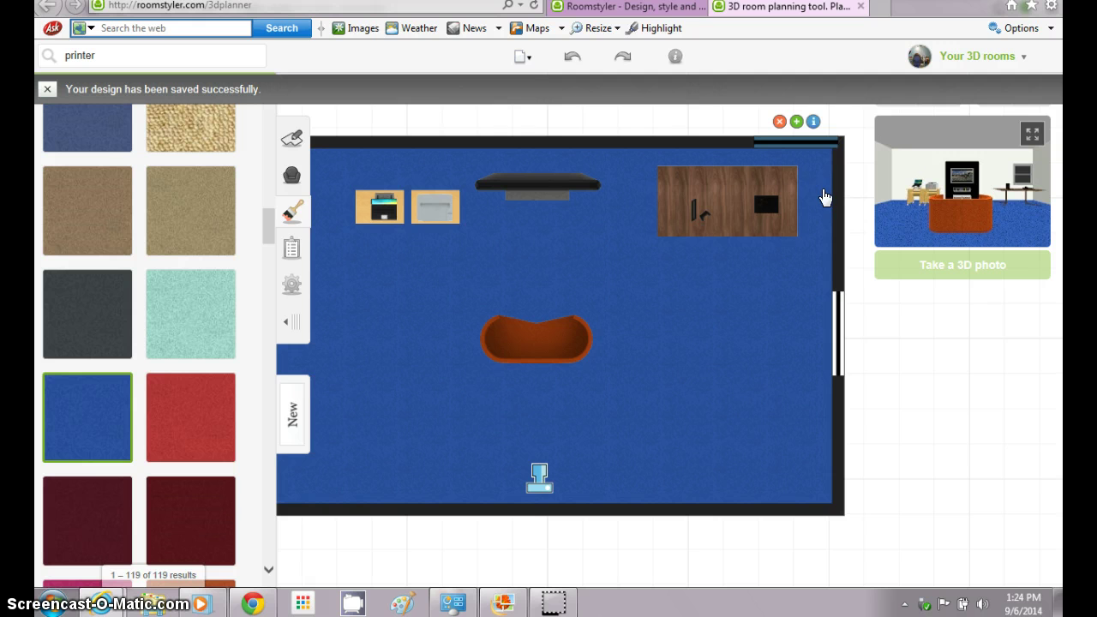
{"action": "left_click", "coordinate": [796, 206]}
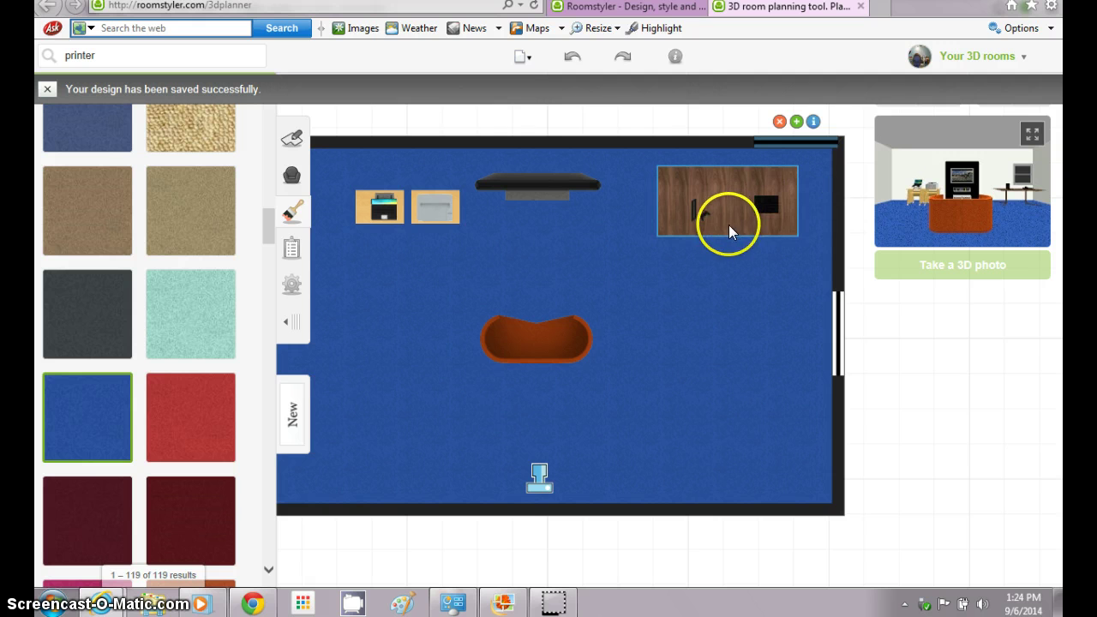